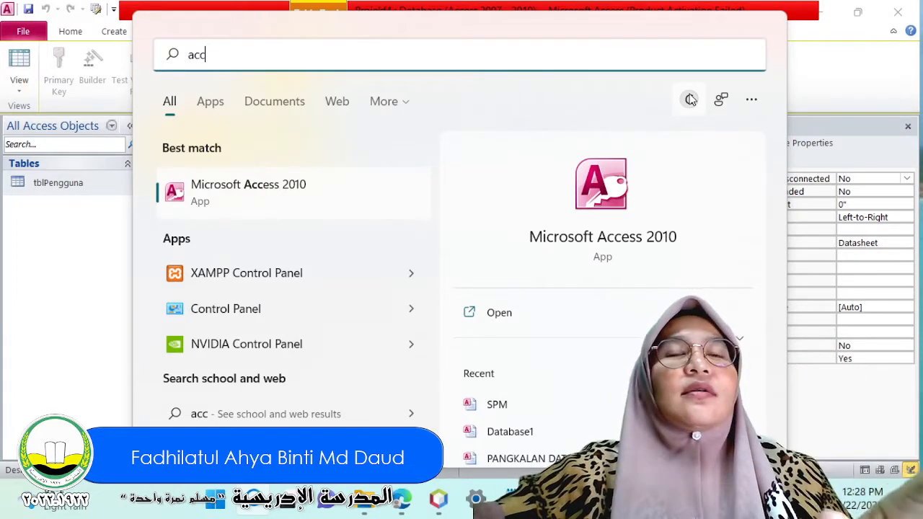
{"action": "left_click", "coordinate": [51, 313]}
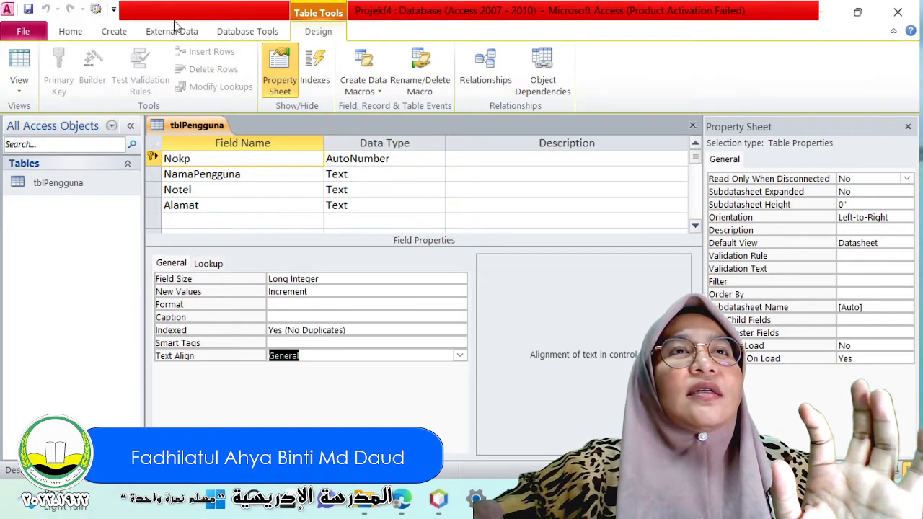
{"action": "left_click", "coordinate": [23, 32]}
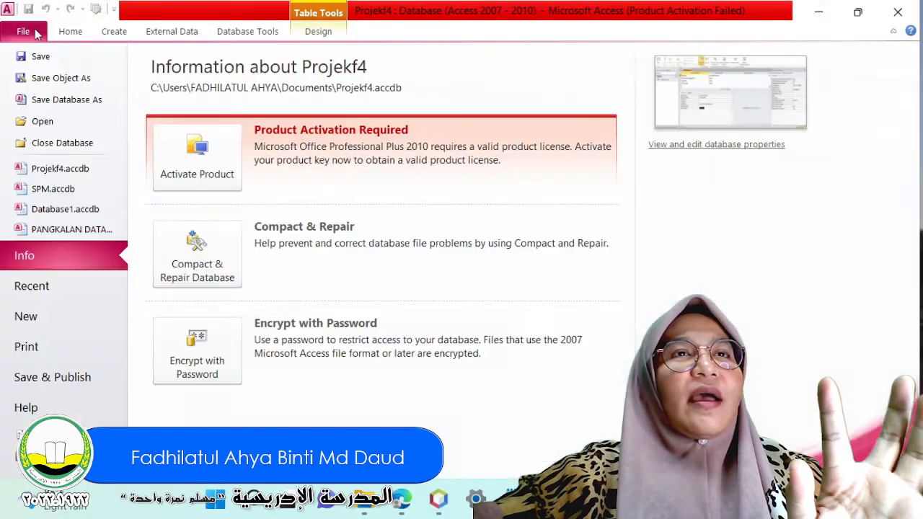
{"action": "left_click", "coordinate": [70, 31]}
{"action": "left_click", "coordinate": [113, 31]}
{"action": "left_click", "coordinate": [172, 33]}
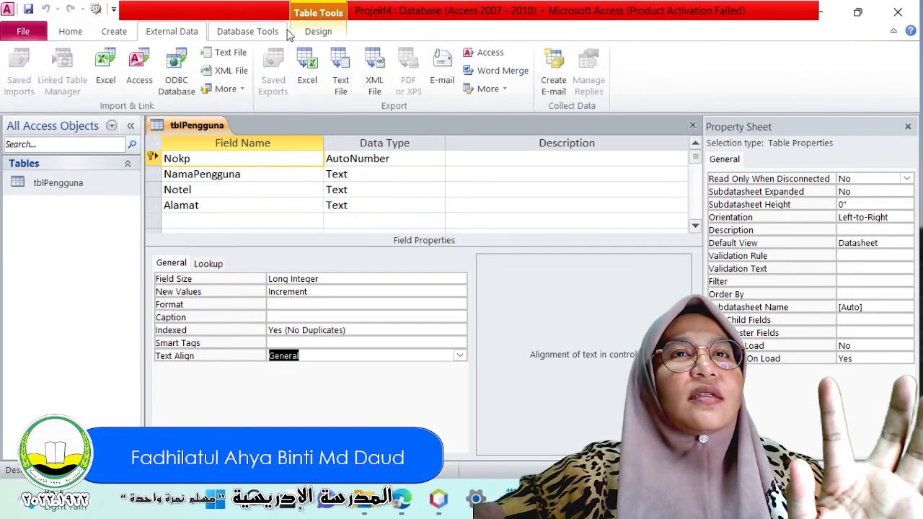
{"action": "left_click", "coordinate": [247, 32]}
{"action": "left_click", "coordinate": [319, 32]}
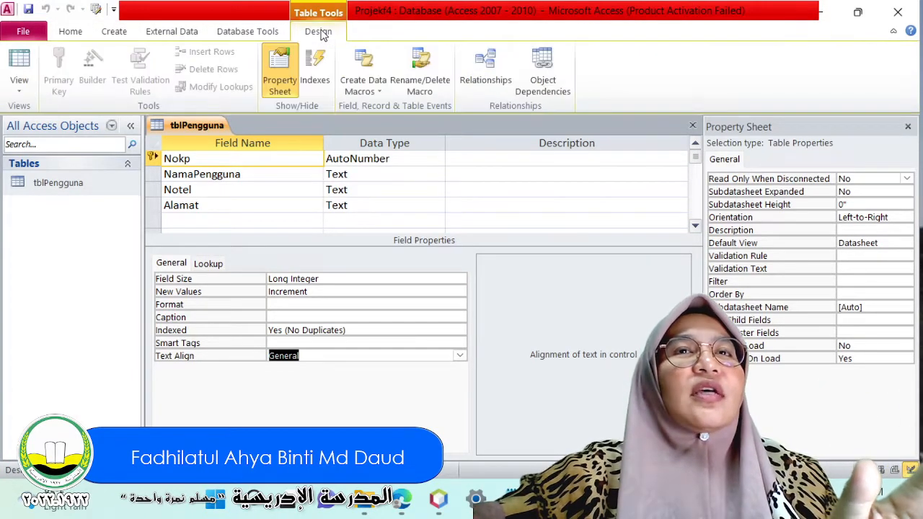
{"action": "left_click", "coordinate": [21, 32]}
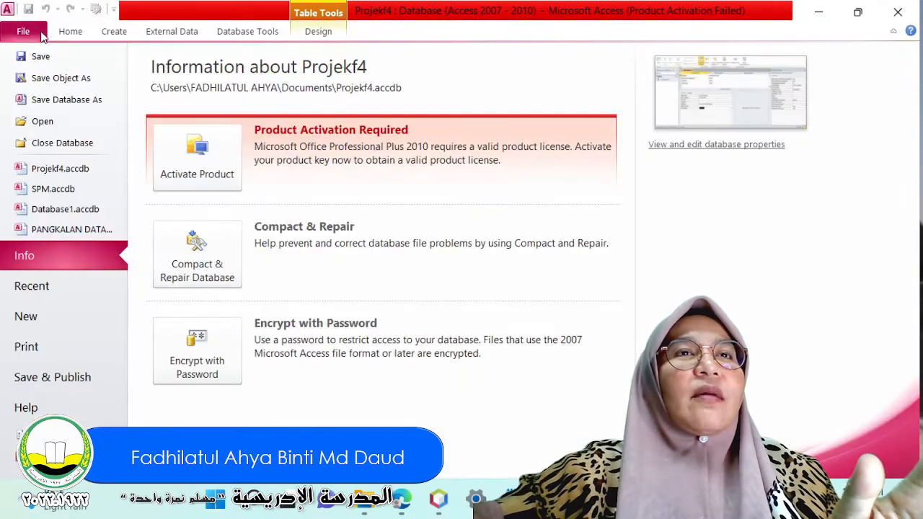
{"action": "left_click", "coordinate": [70, 31]}
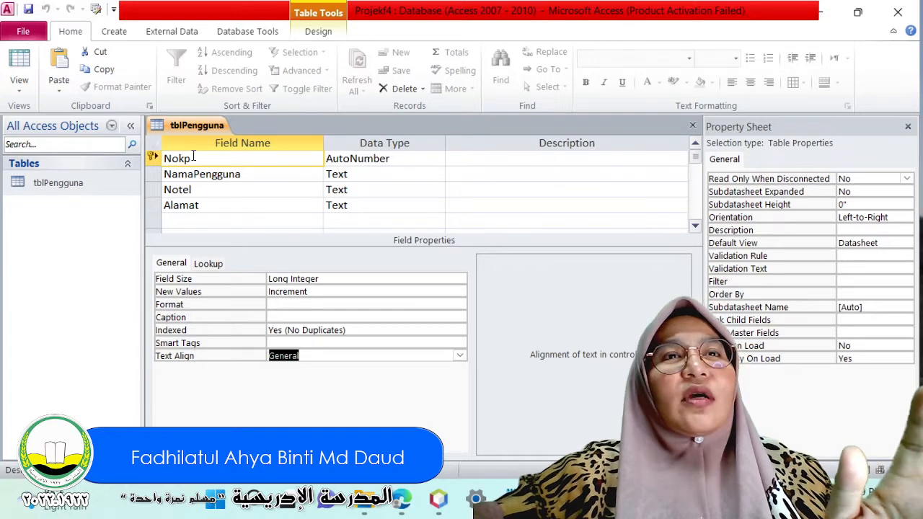
{"action": "left_click", "coordinate": [199, 205]}
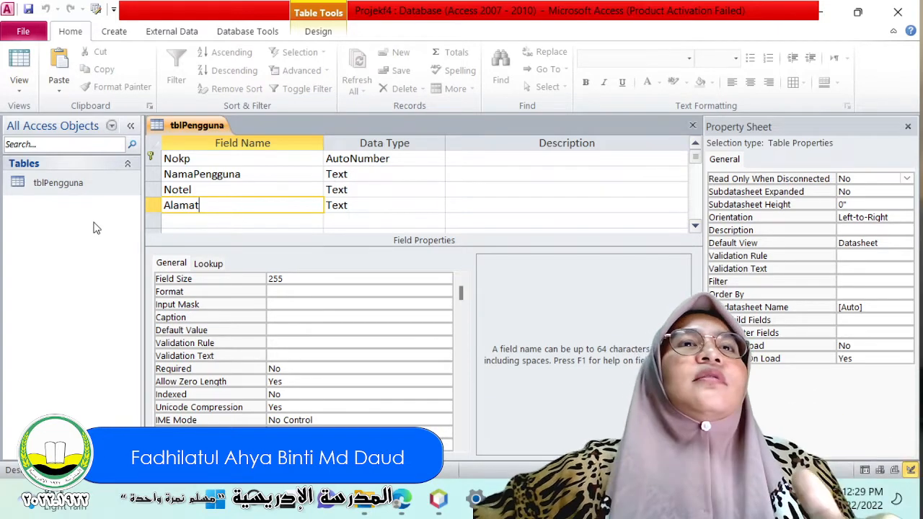
Bring up the object creation commands and read the list of planned database objects in Notepad, returning to Access.
{"action": "left_click", "coordinate": [112, 33]}
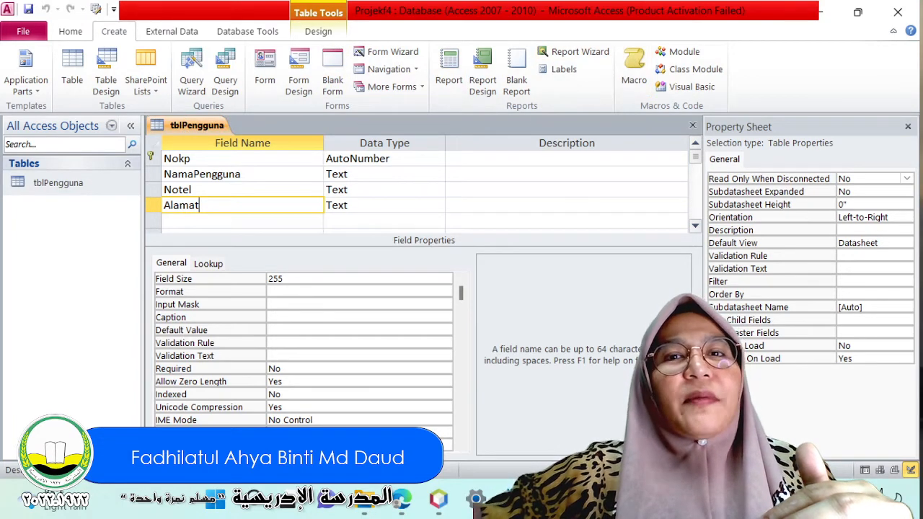
{"action": "key", "text": "alt+Tab"}
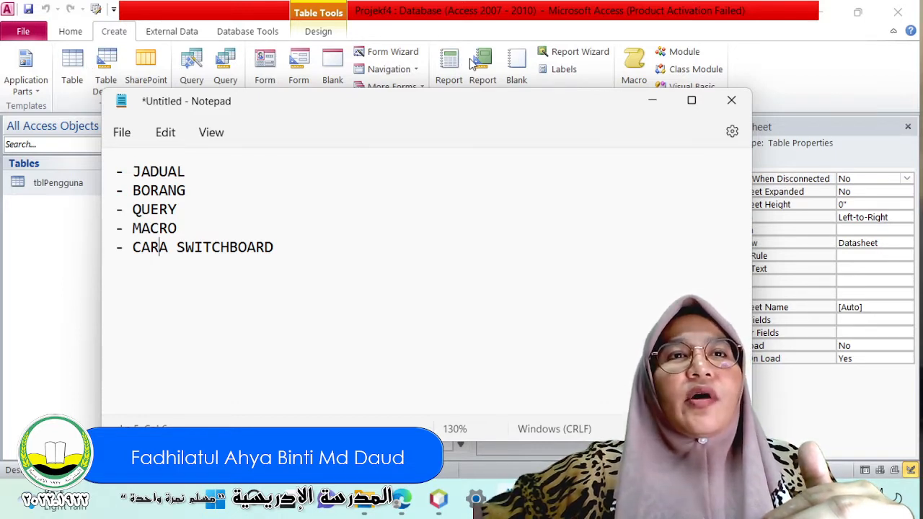
{"action": "left_click", "coordinate": [653, 101]}
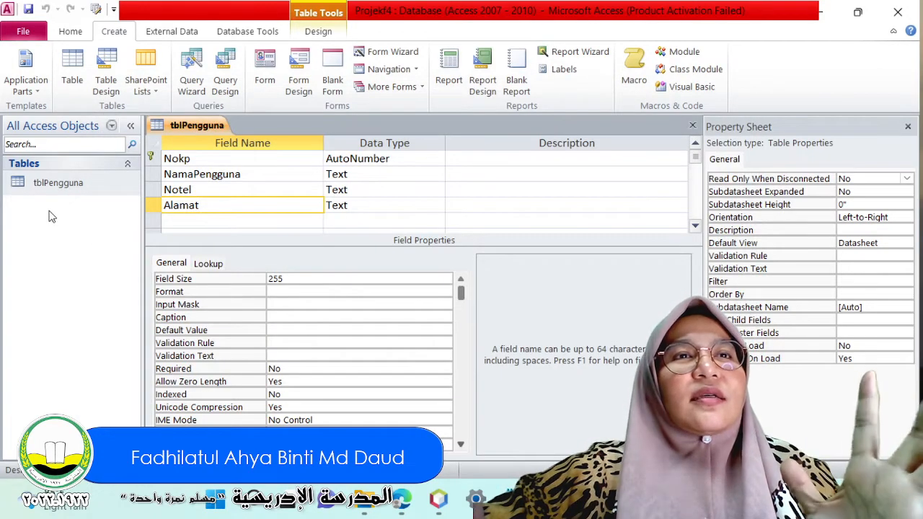
Create a new table and rename its ID field to IDProduk.
{"action": "left_click", "coordinate": [73, 68]}
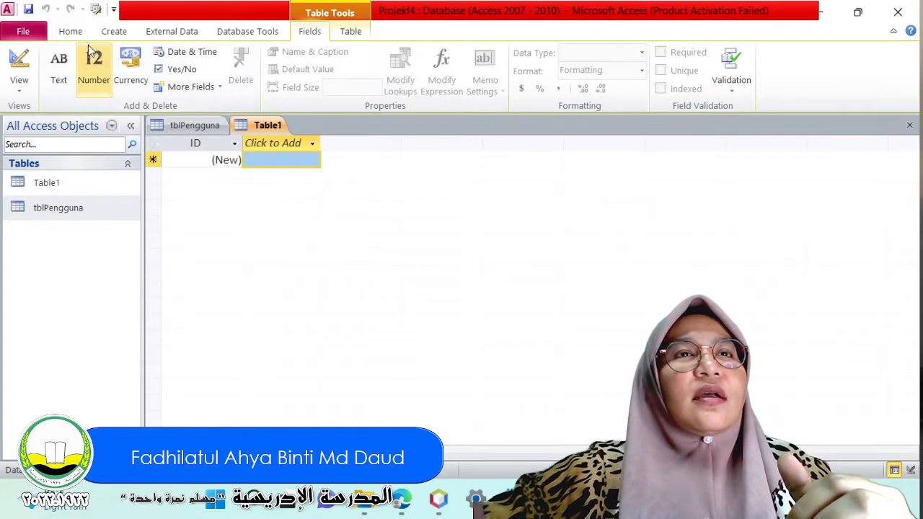
{"action": "left_click", "coordinate": [193, 144]}
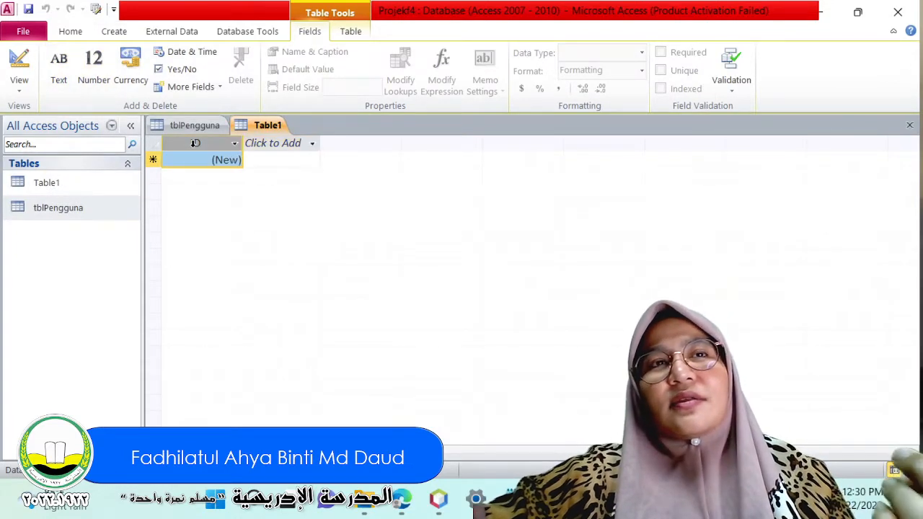
{"action": "double_click", "coordinate": [206, 143]}
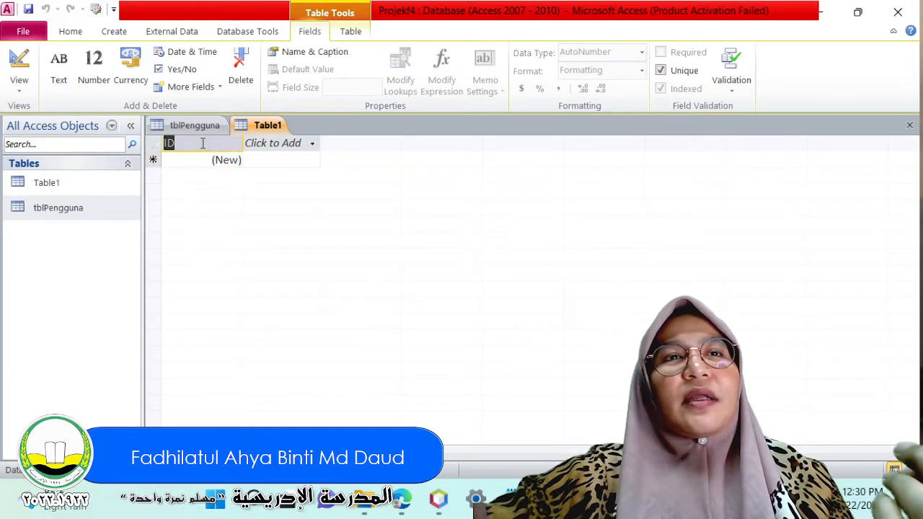
{"action": "type", "text": "Produk"}
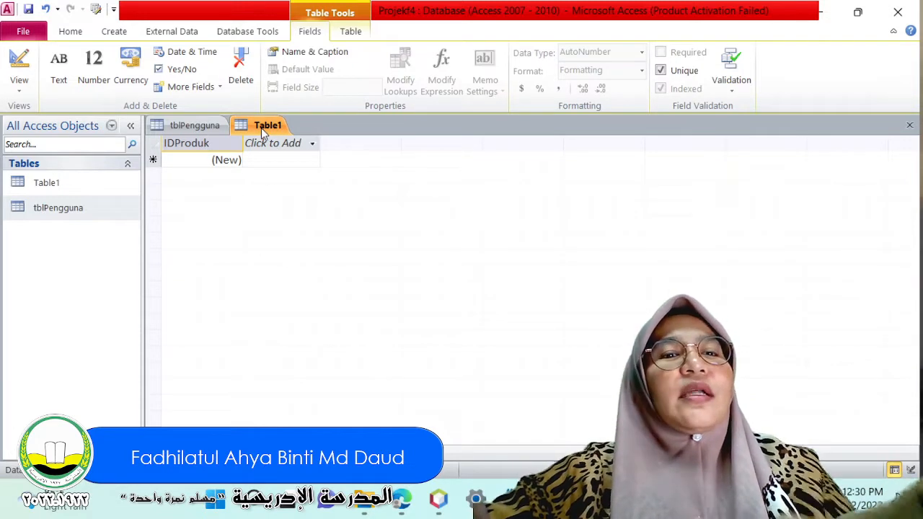
Save the new table under the name tblProduk.
{"action": "key", "text": "ctrl+s"}
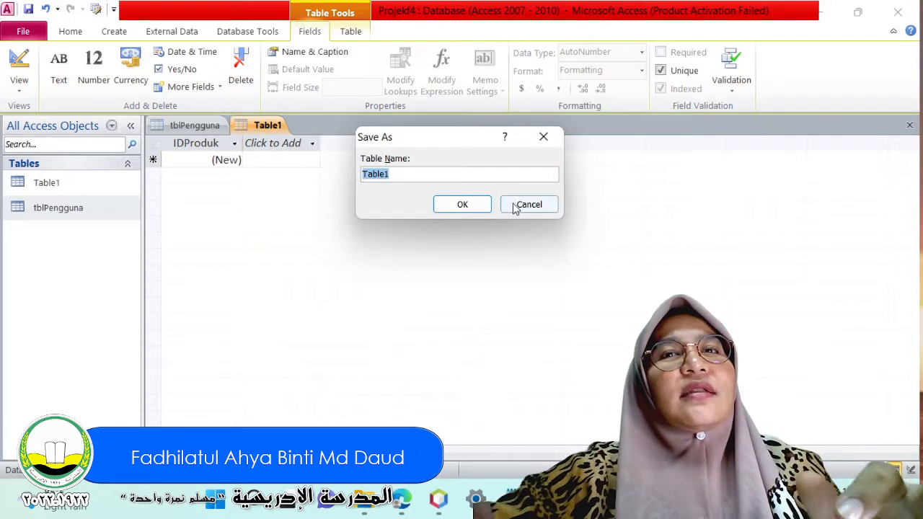
{"action": "left_click", "coordinate": [529, 204]}
{"action": "left_click", "coordinate": [23, 31]}
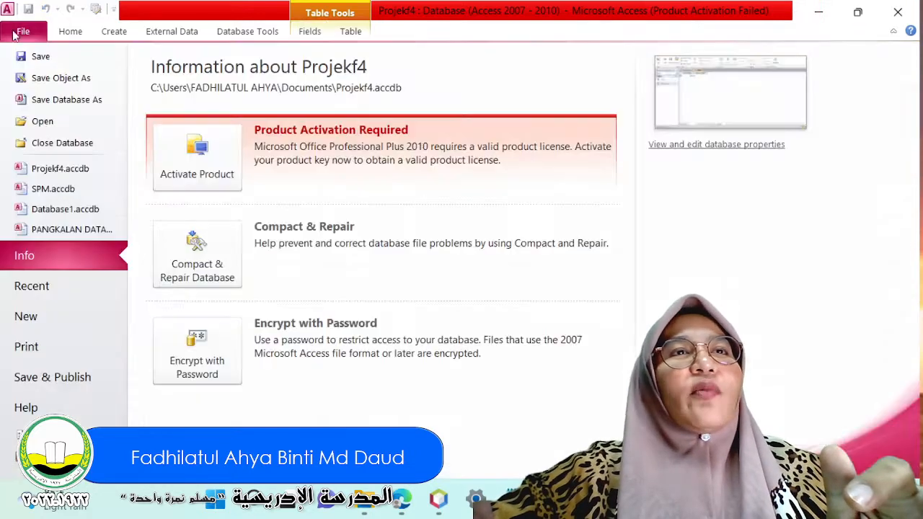
{"action": "left_click", "coordinate": [27, 62]}
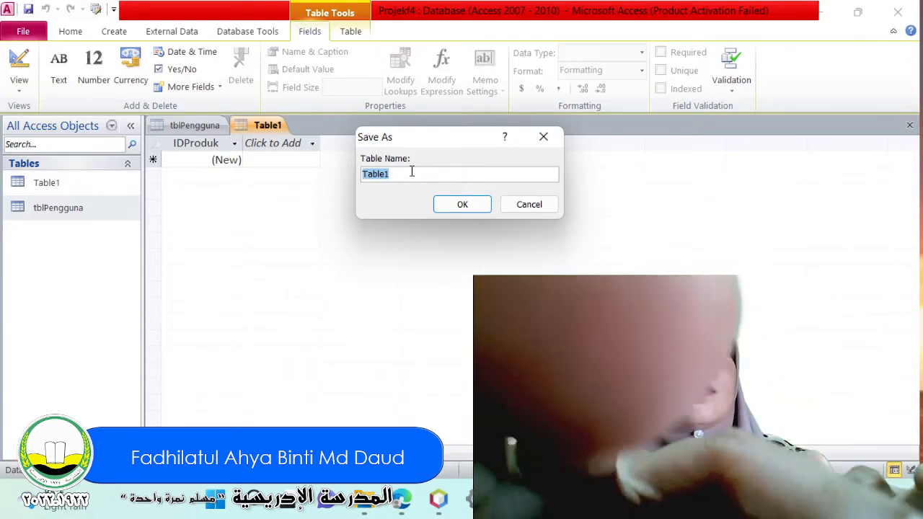
{"action": "type", "text": "tbl"}
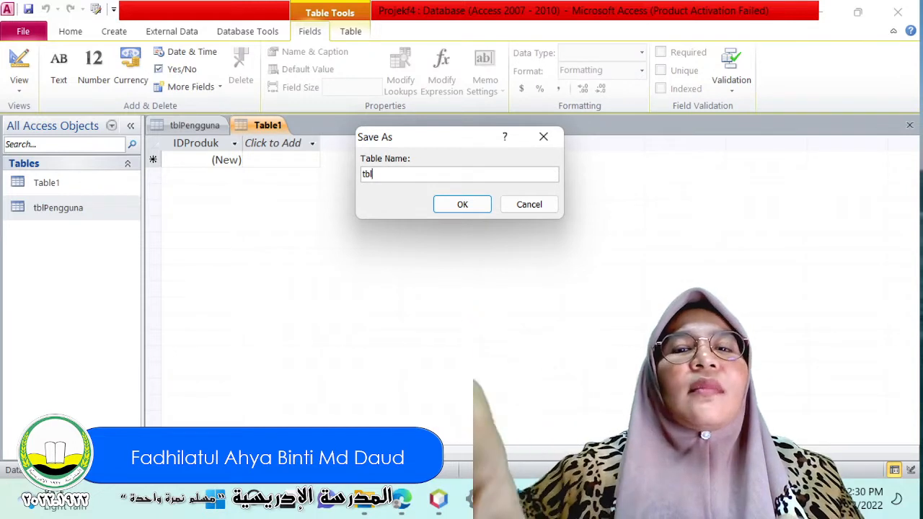
{"action": "type", "text": "Produ"}
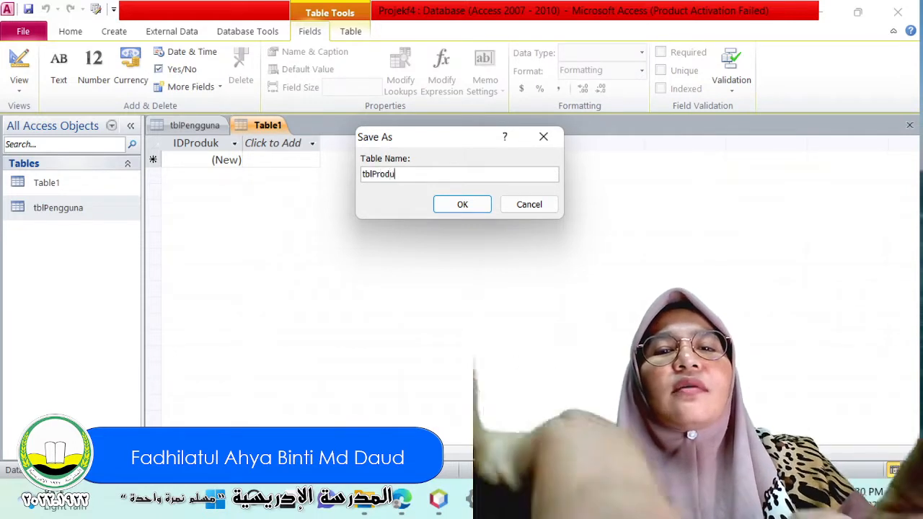
{"action": "type", "text": "k"}
{"action": "left_click", "coordinate": [437, 205]}
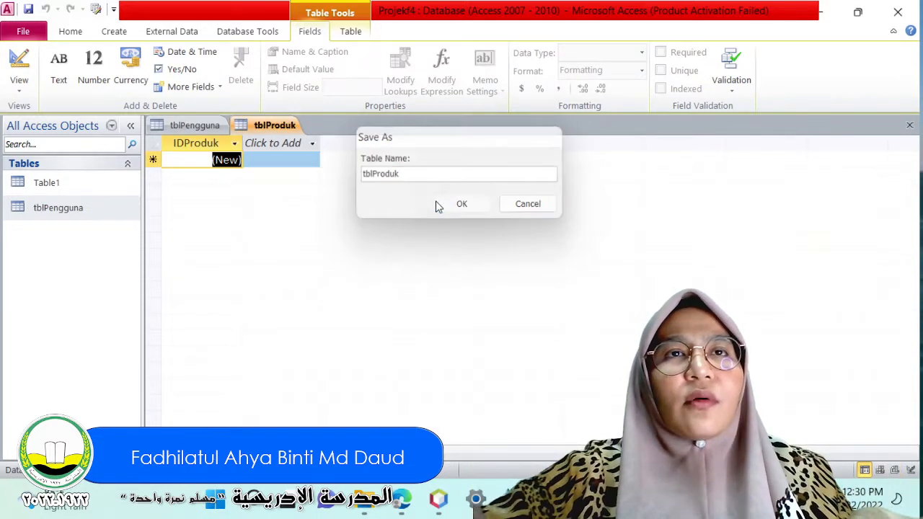
Add a Text field named NamaProduk to the tblProduk table.
{"action": "left_click", "coordinate": [274, 148]}
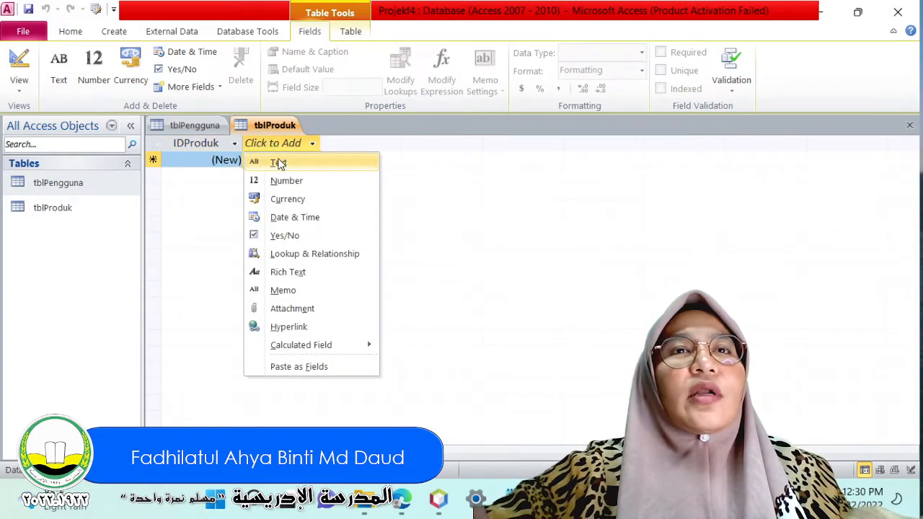
{"action": "left_click", "coordinate": [279, 163]}
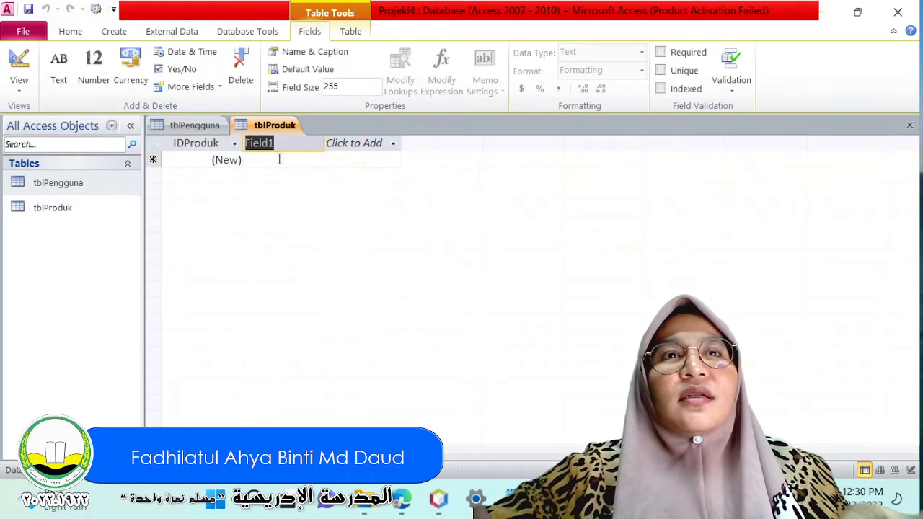
{"action": "type", "text": "Nama"}
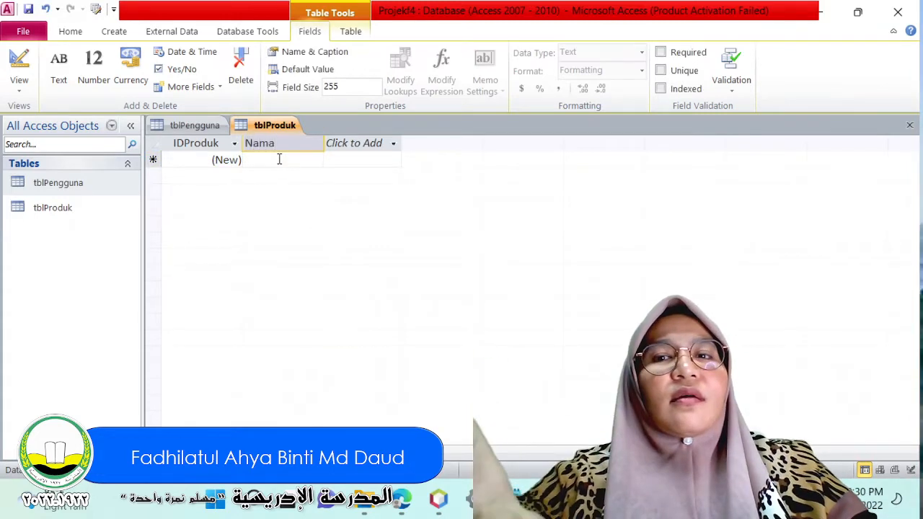
{"action": "type", "text": "Produk"}
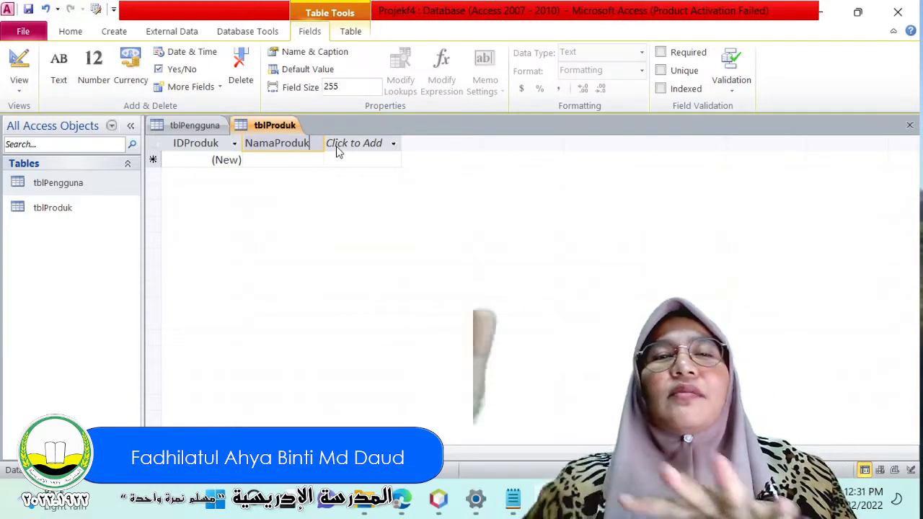
Add a Text field named Harga after NamaProduk in the tblProduk table.
{"action": "left_click", "coordinate": [346, 144]}
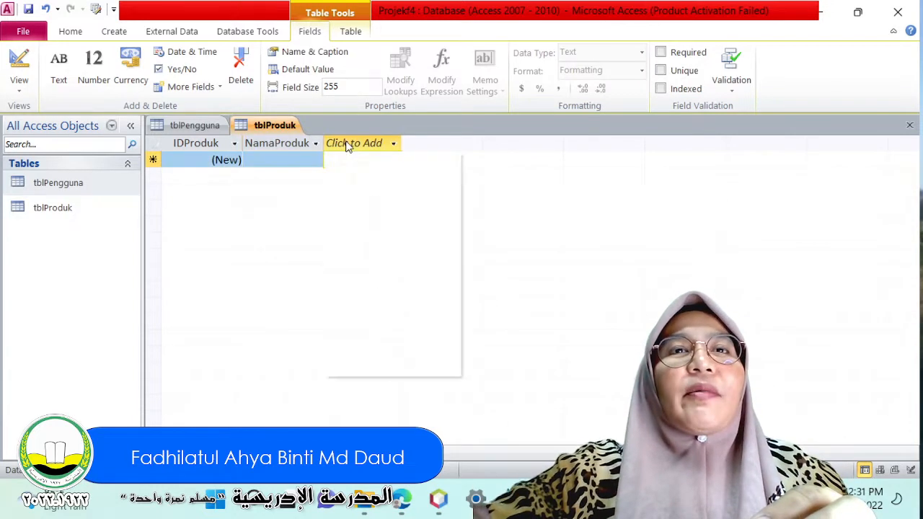
{"action": "left_click", "coordinate": [355, 164]}
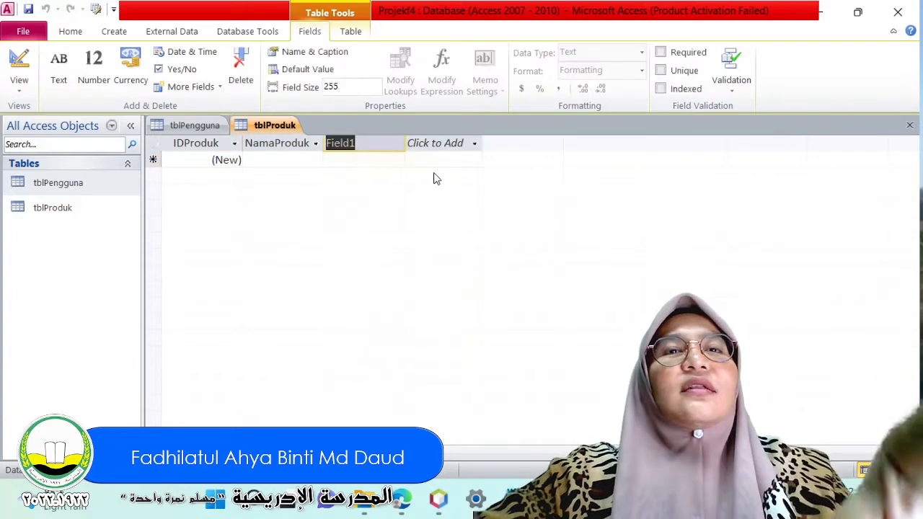
{"action": "type", "text": "HargA"}
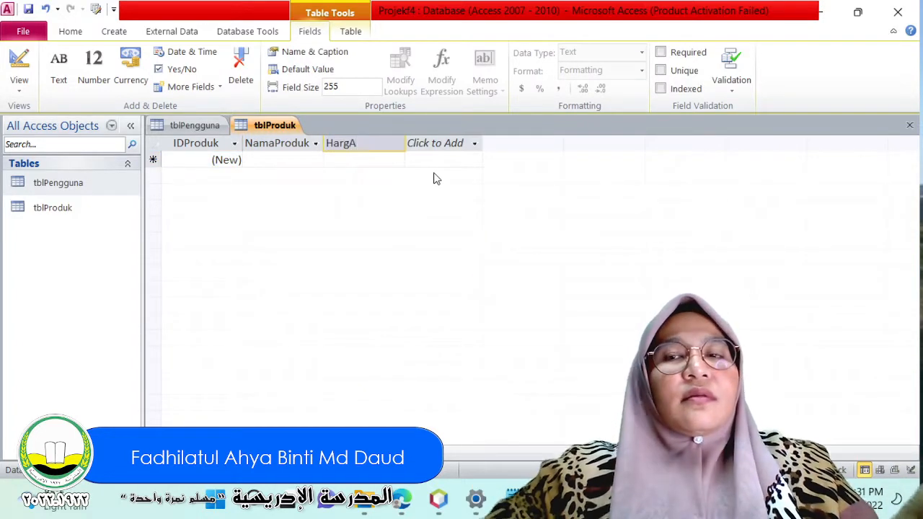
{"action": "key", "text": "BackSpace"}
{"action": "type", "text": "a"}
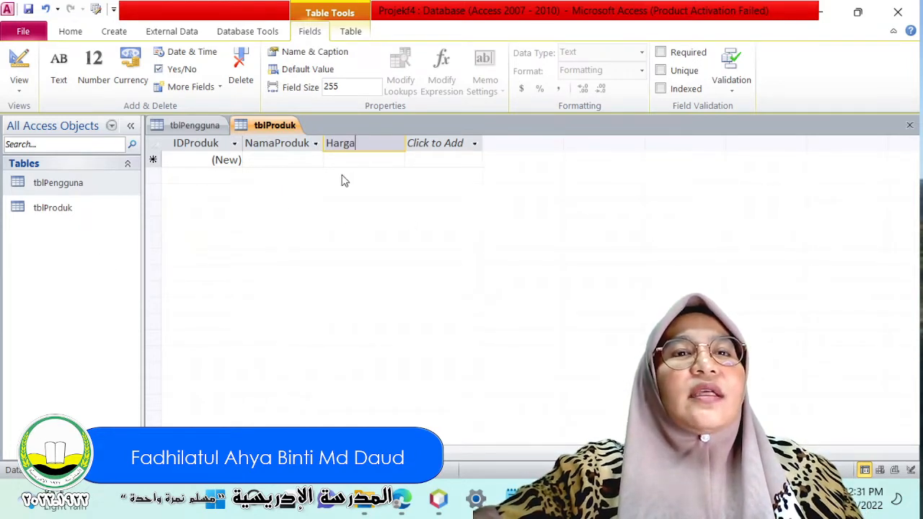
{"action": "left_click", "coordinate": [317, 180]}
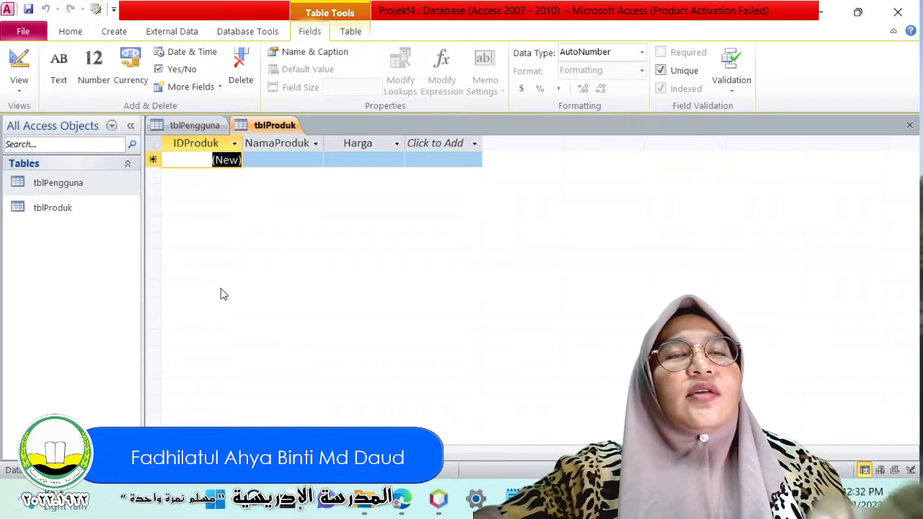
Create a new table and save it under the name tblPembekal.
{"action": "left_click", "coordinate": [114, 32]}
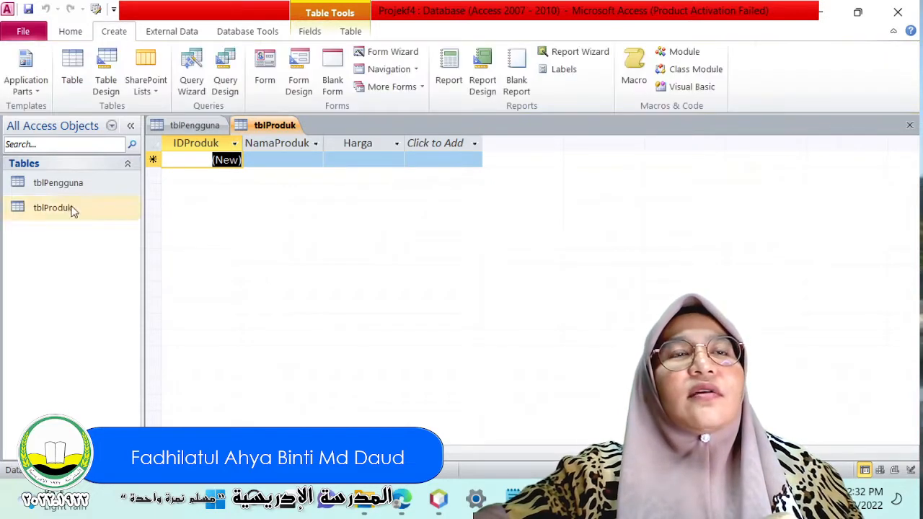
{"action": "left_click", "coordinate": [57, 57]}
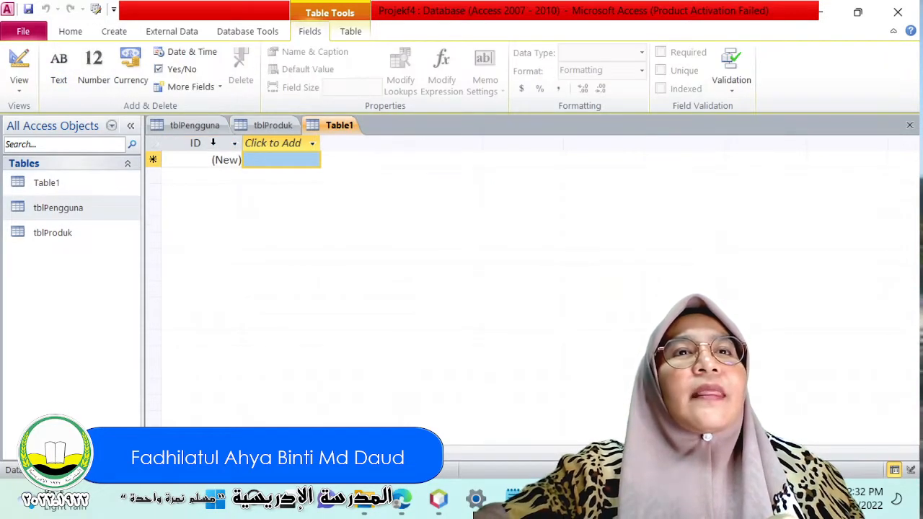
{"action": "key", "text": "ctrl+s"}
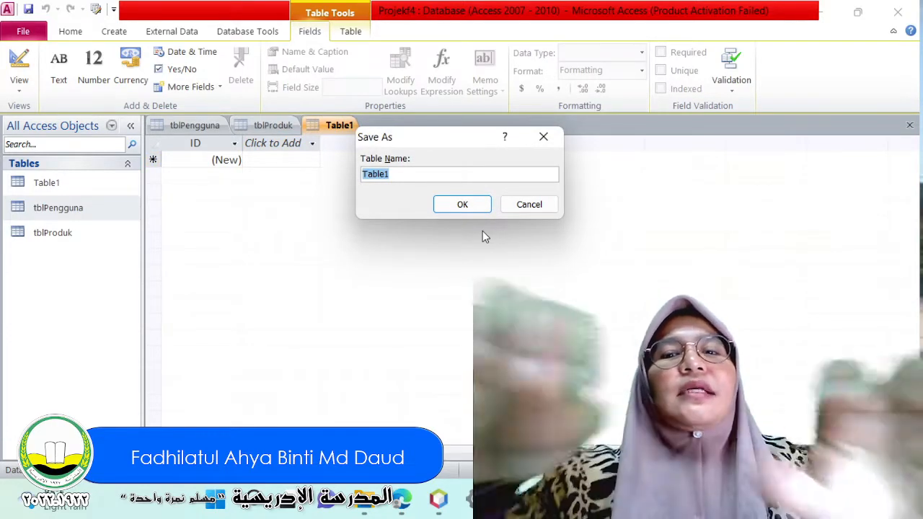
{"action": "type", "text": "pembel"}
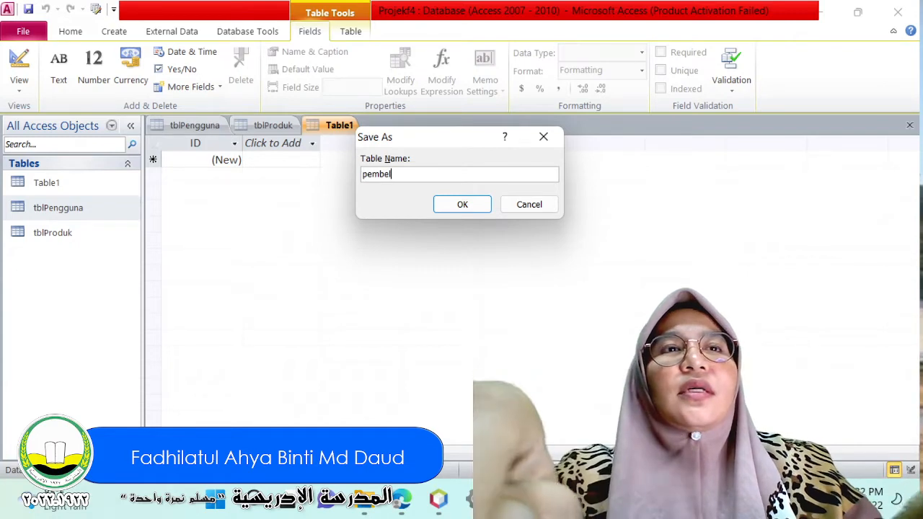
{"action": "key", "text": "BackSpace"}
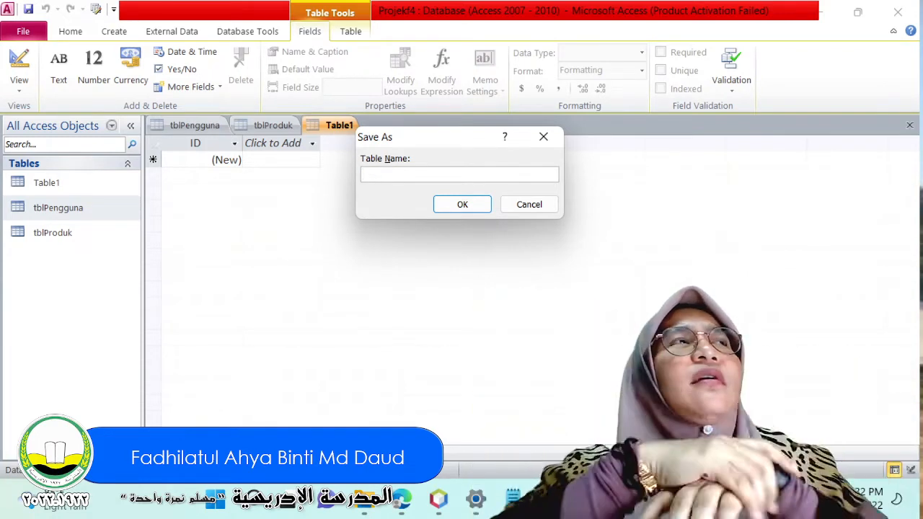
{"action": "type", "text": "tb"}
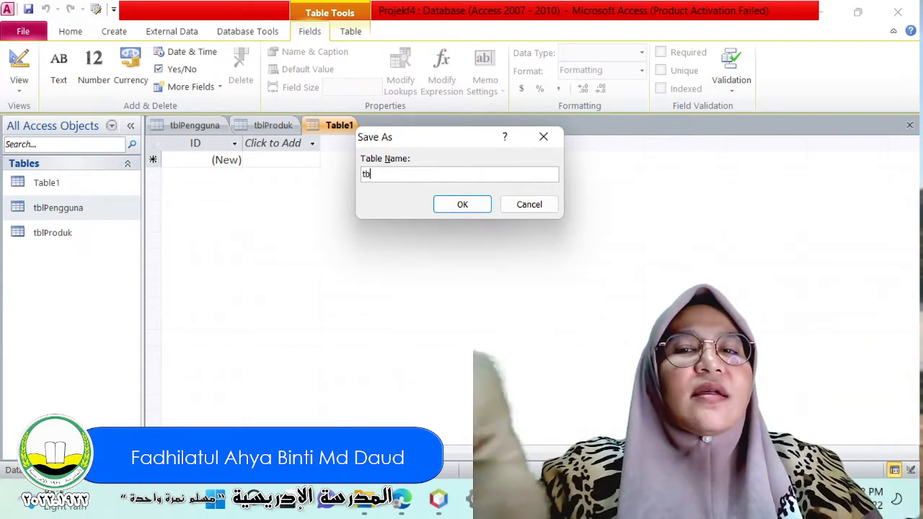
{"action": "type", "text": "lPembekal"}
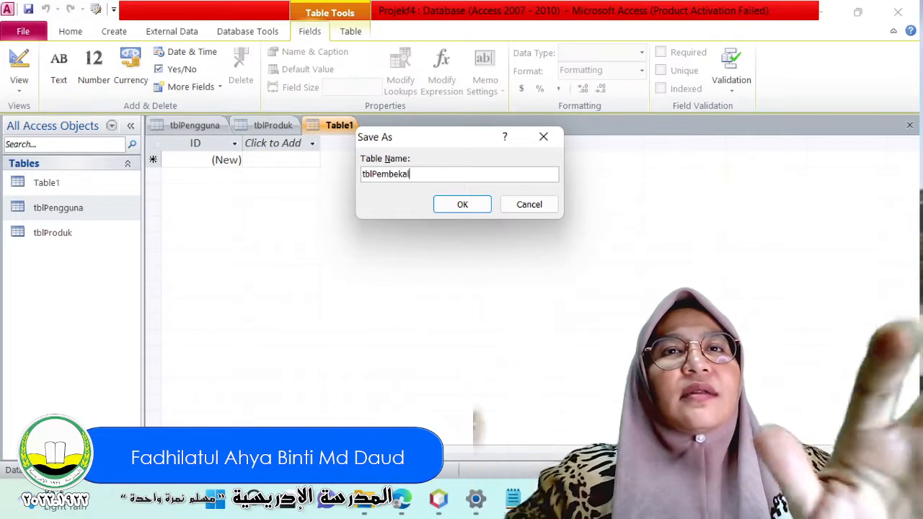
{"action": "key", "text": "Return"}
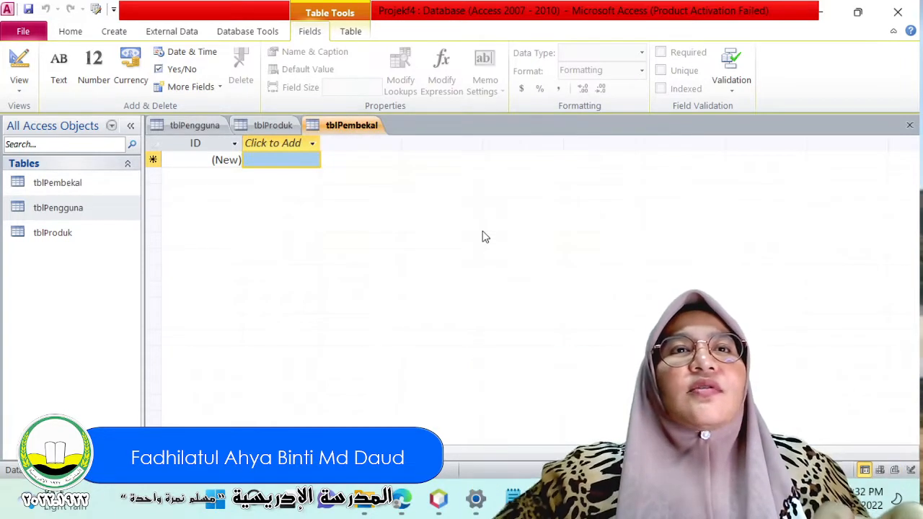
Rename the ID field of the tblPembekal table to IDPembekal.
{"action": "right_click", "coordinate": [204, 144]}
{"action": "left_click", "coordinate": [201, 144]}
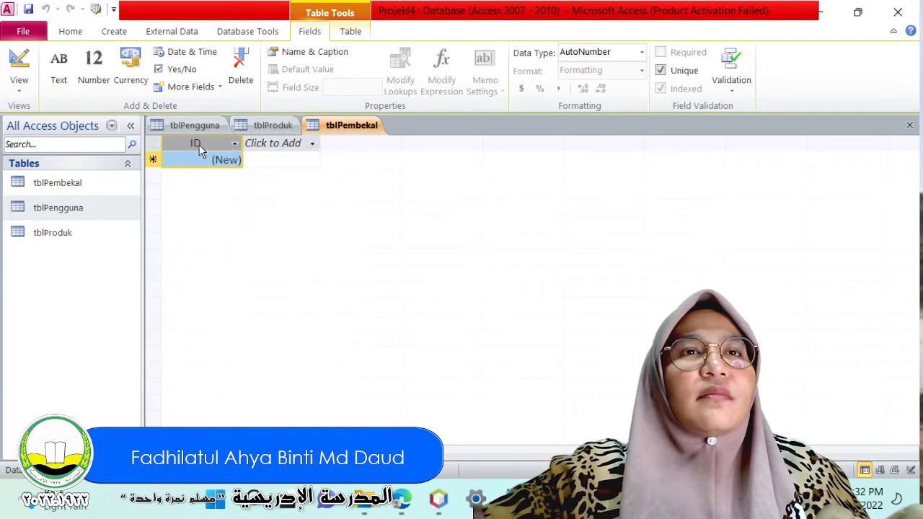
{"action": "double_click", "coordinate": [202, 143]}
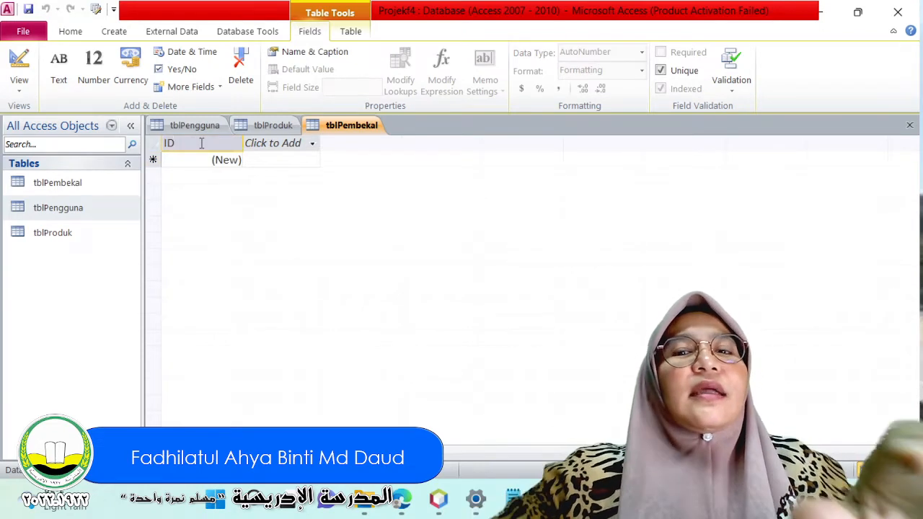
{"action": "type", "text": "Pembekal"}
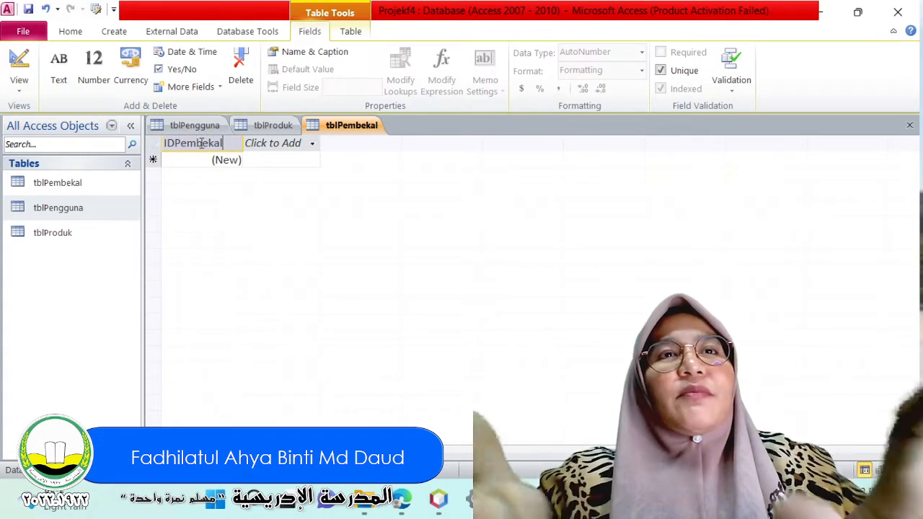
Add a Text field named NamaPembekal to the tblPembekal table.
{"action": "left_click", "coordinate": [261, 144]}
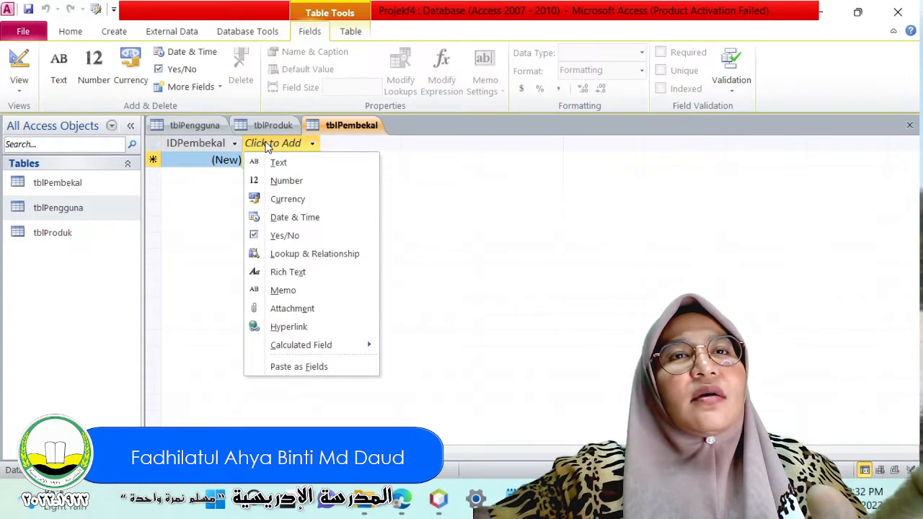
{"action": "left_click", "coordinate": [273, 163]}
{"action": "type", "text": "Nama"}
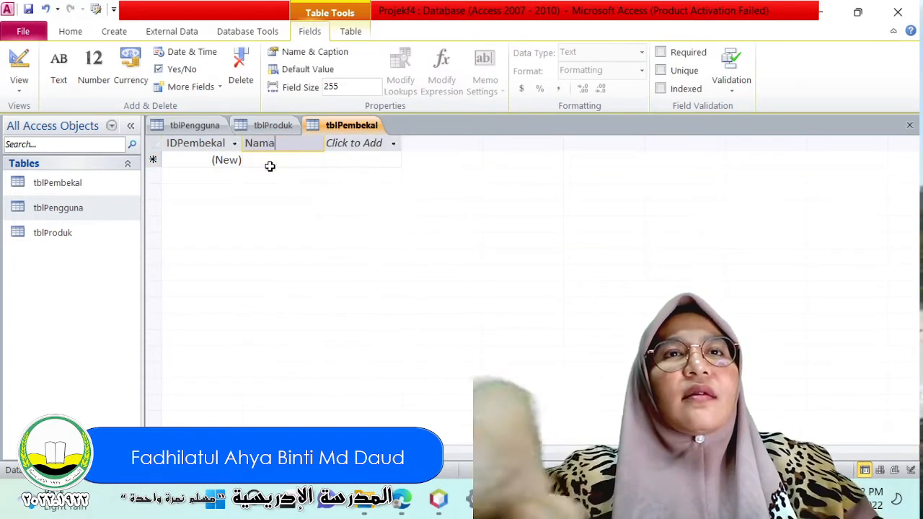
{"action": "type", "text": "Pembekal"}
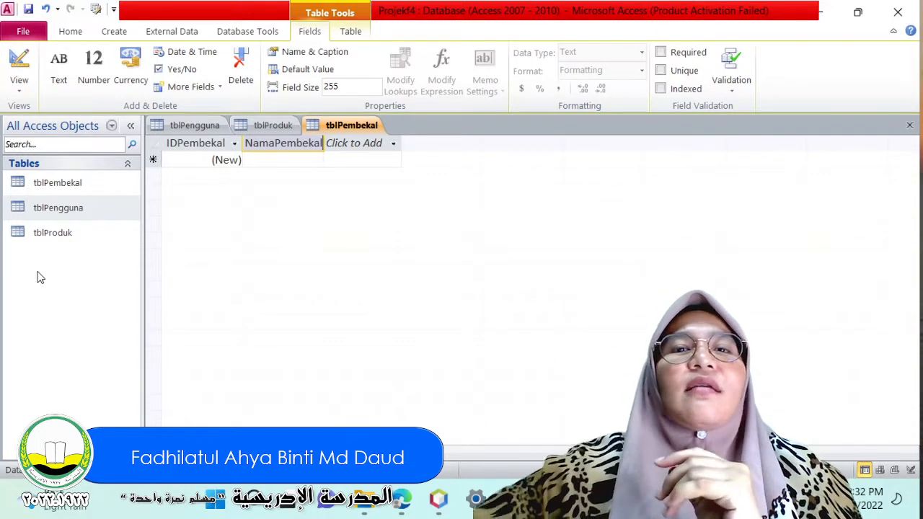
Switch to Notepad to check the BORANG item in the outline, and return to Access.
{"action": "key", "text": "alt+Tab"}
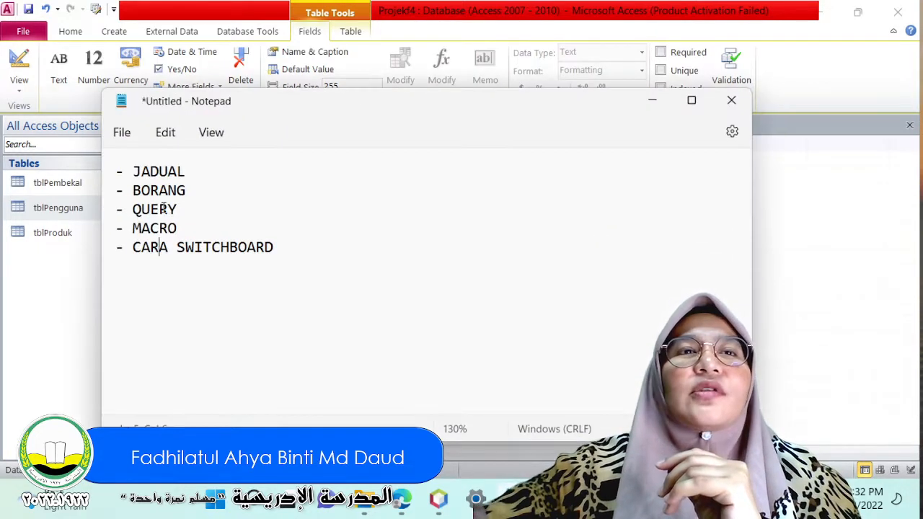
{"action": "double_click", "coordinate": [150, 187]}
{"action": "left_click", "coordinate": [830, 217]}
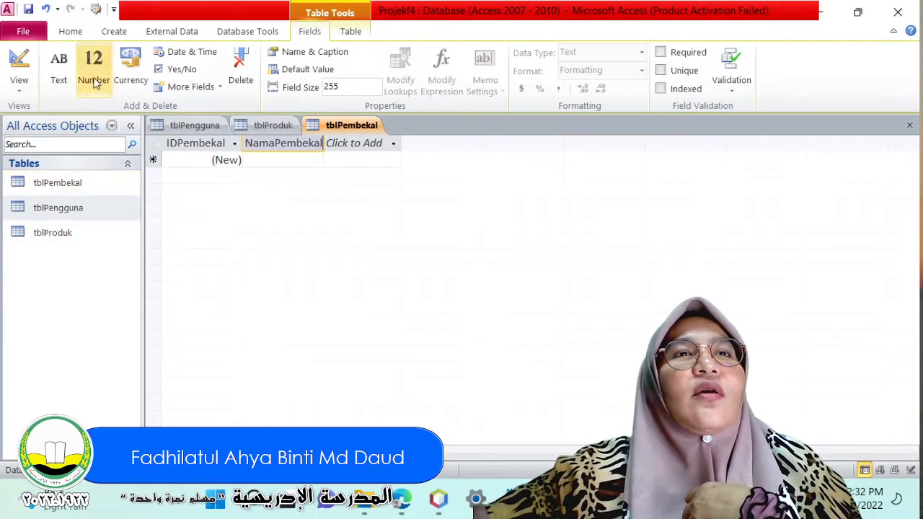
Try to start the Form Wizard, and close all open tables.
{"action": "left_click", "coordinate": [114, 32]}
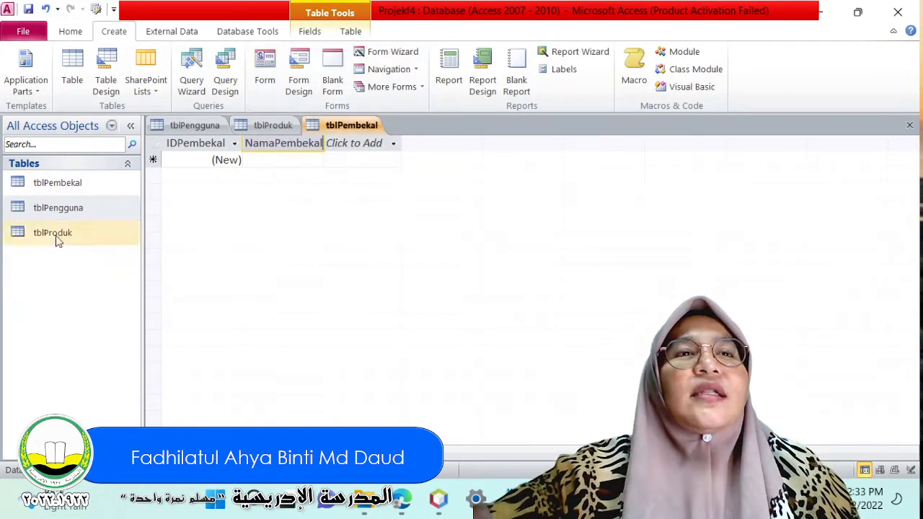
{"action": "left_click", "coordinate": [370, 58]}
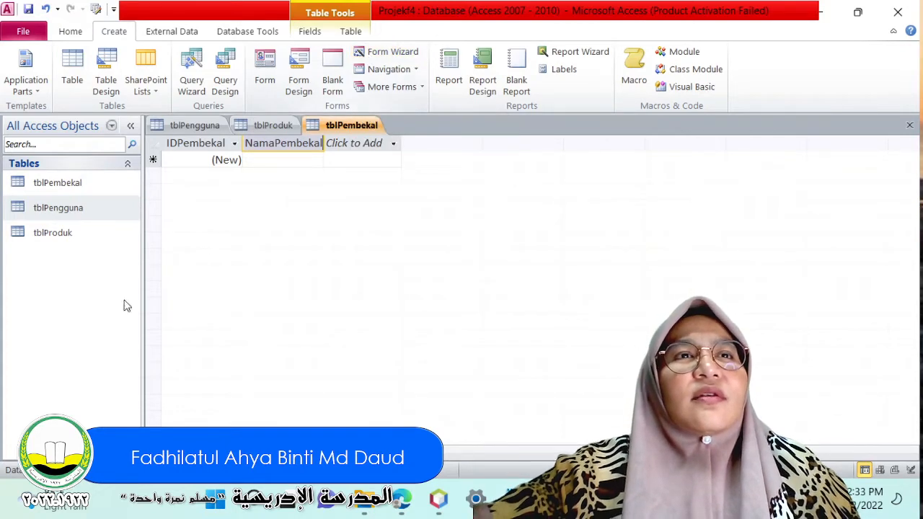
{"action": "right_click", "coordinate": [352, 126]}
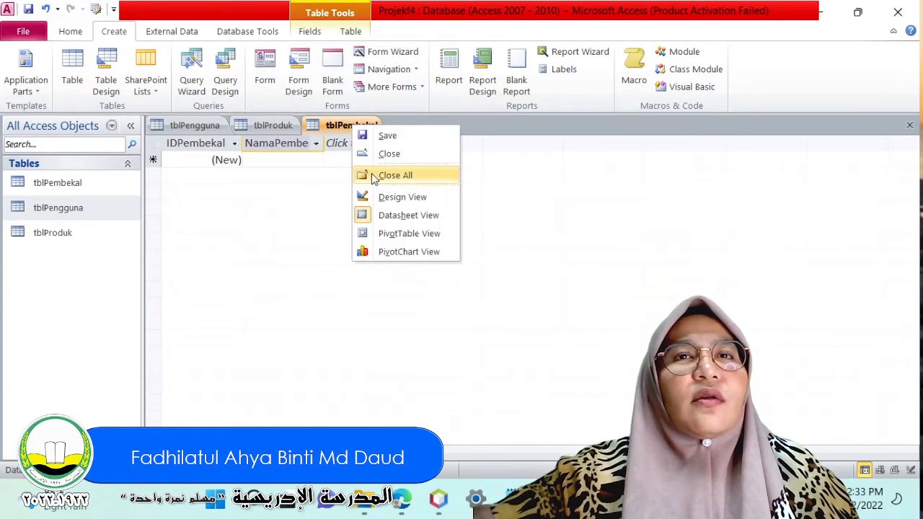
{"action": "left_click", "coordinate": [375, 175]}
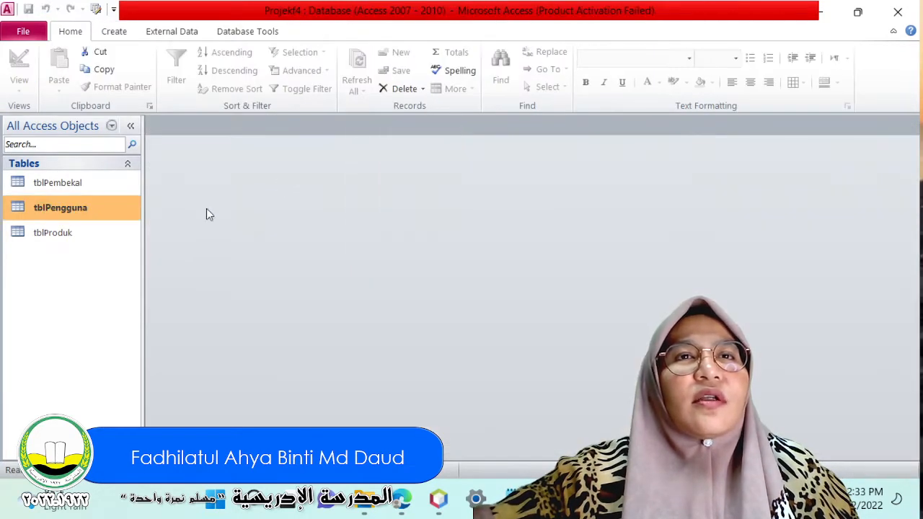
Start the Form Wizard for the tblPengguna table and include all of its available fields in the form.
{"action": "left_click", "coordinate": [114, 31]}
{"action": "left_click", "coordinate": [394, 52]}
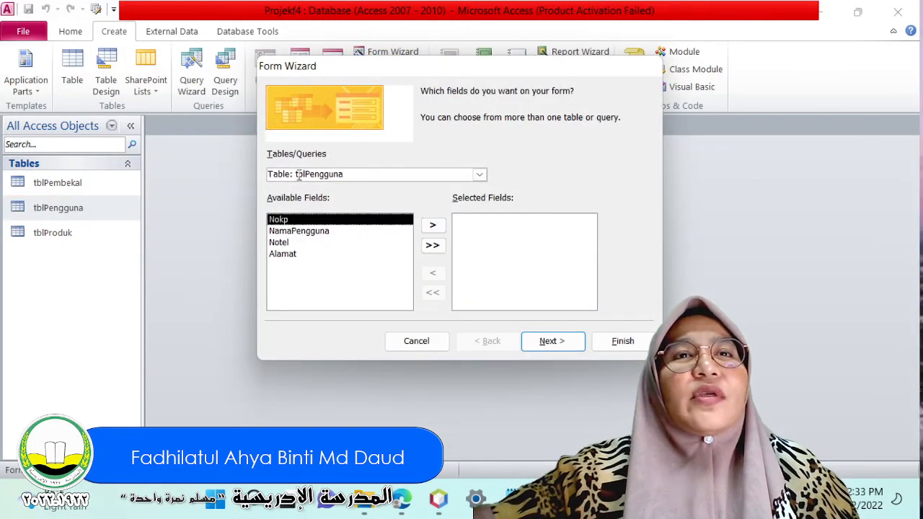
{"action": "left_click", "coordinate": [480, 176]}
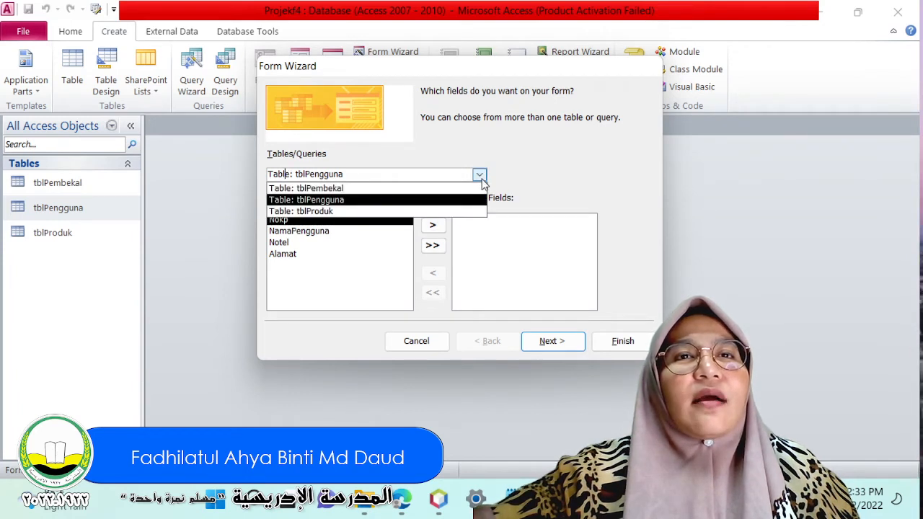
{"action": "left_click", "coordinate": [480, 176]}
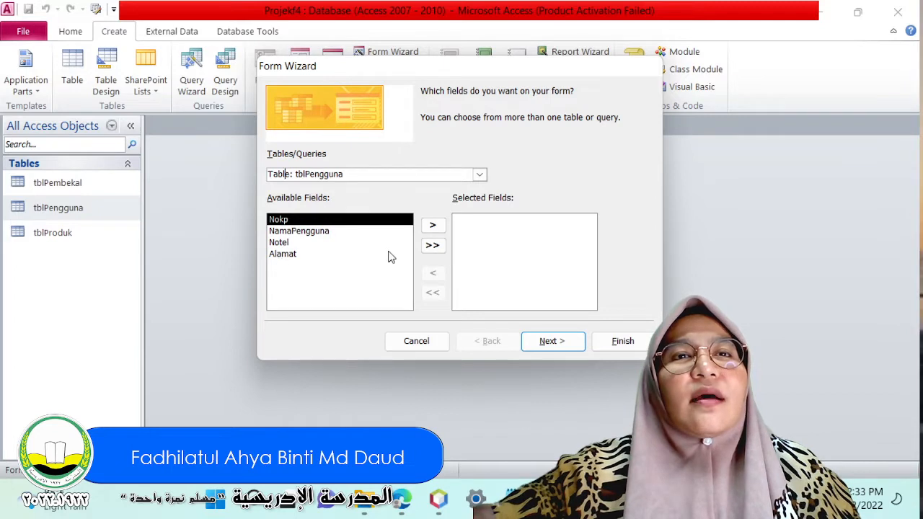
{"action": "left_click", "coordinate": [432, 246]}
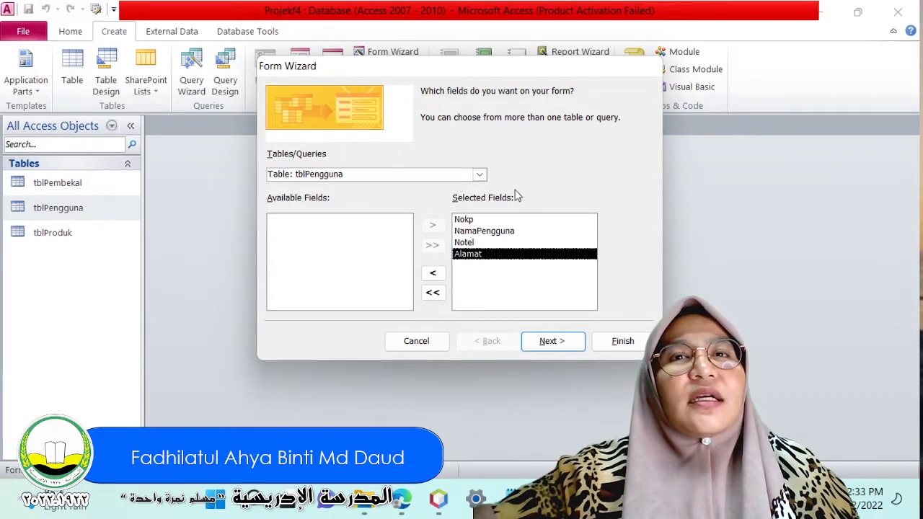
{"action": "left_click", "coordinate": [548, 346]}
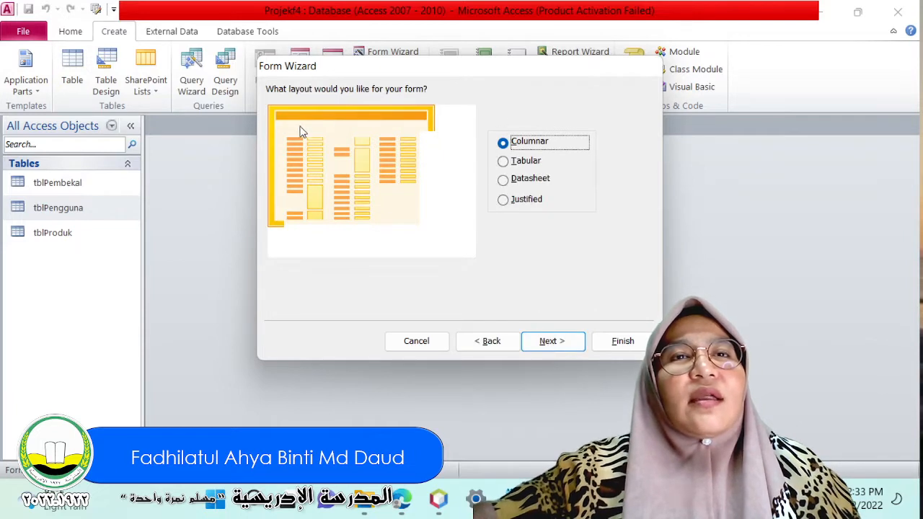
Try the Form Wizard's other layout options, and choose the Columnar layout for the form.
{"action": "left_click", "coordinate": [512, 163]}
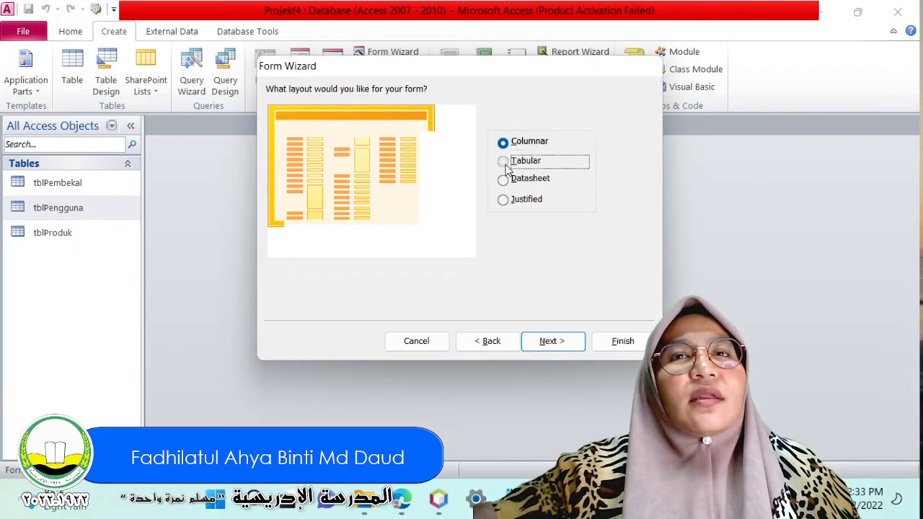
{"action": "left_click", "coordinate": [504, 182]}
{"action": "left_click", "coordinate": [504, 204]}
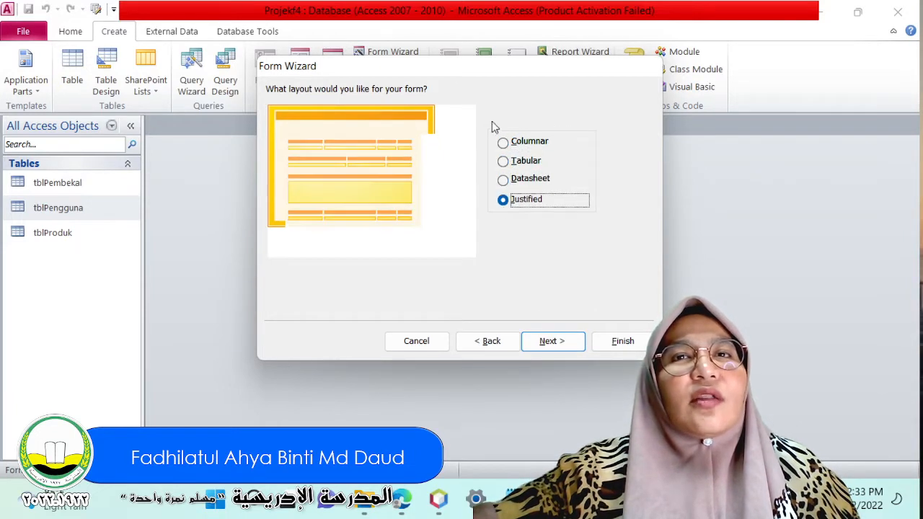
{"action": "left_click", "coordinate": [503, 143]}
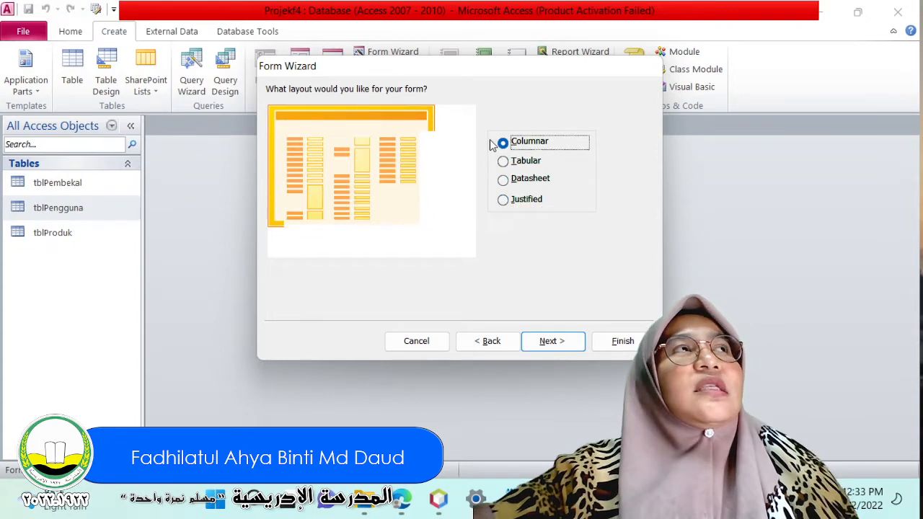
{"action": "left_click", "coordinate": [550, 343]}
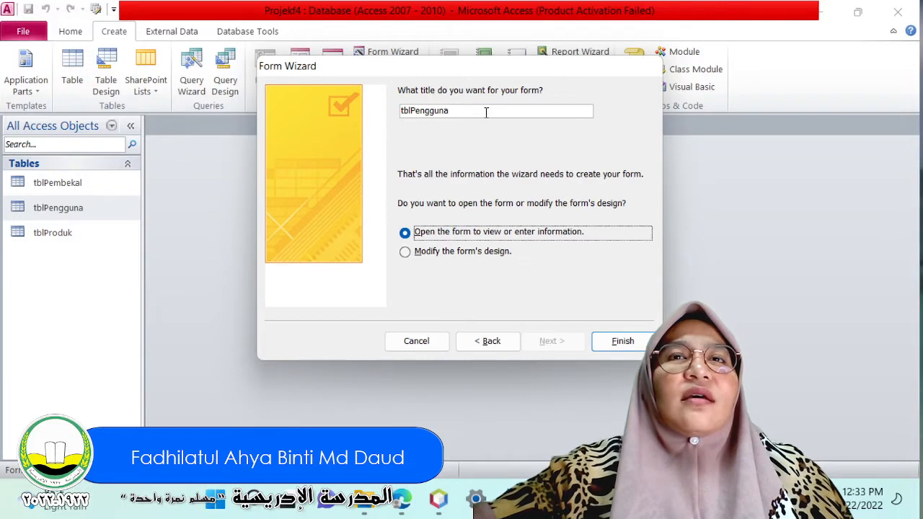
Title the form frmPengguna and finish the wizard with the form opened for viewing.
{"action": "left_click_drag", "start_coordinate": [483, 110], "coordinate": [401, 101]}
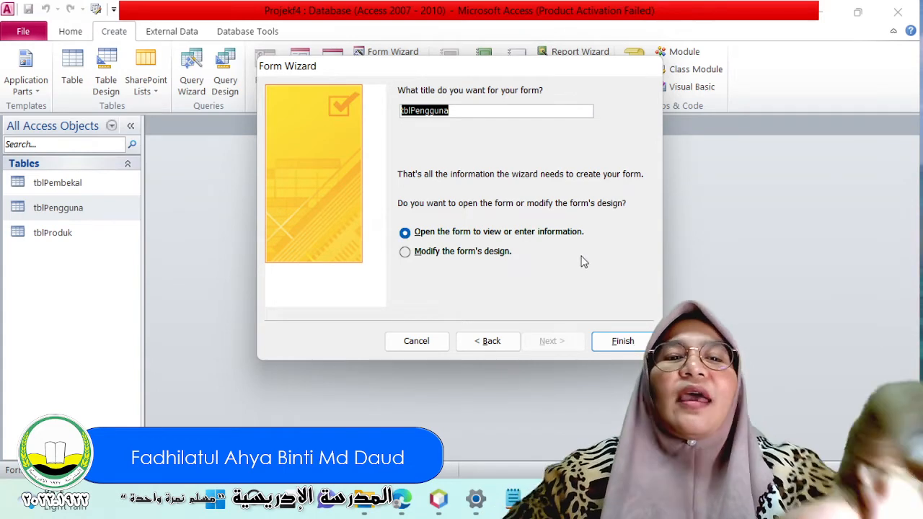
{"action": "type", "text": "frmPengguna"}
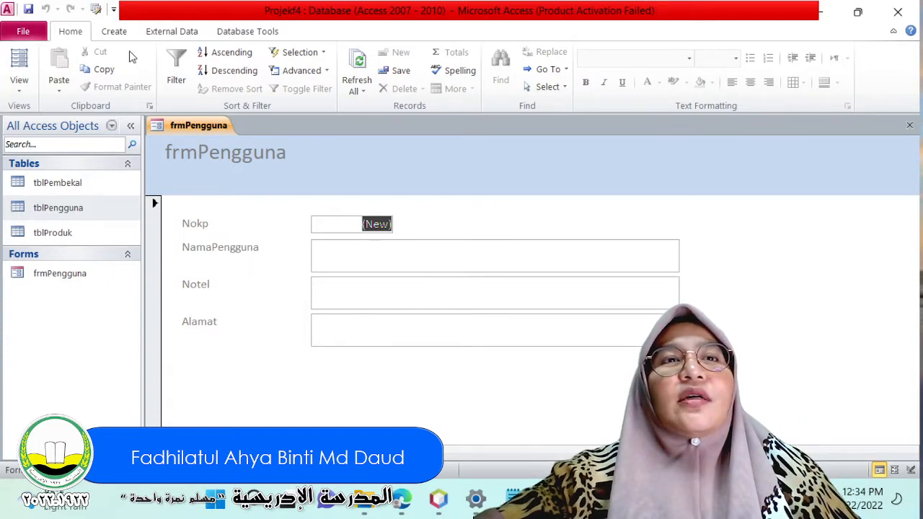
Try generating a quick form from the open frmPengguna form, and close all open forms without saving the new one.
{"action": "left_click", "coordinate": [107, 34]}
{"action": "left_click", "coordinate": [267, 66]}
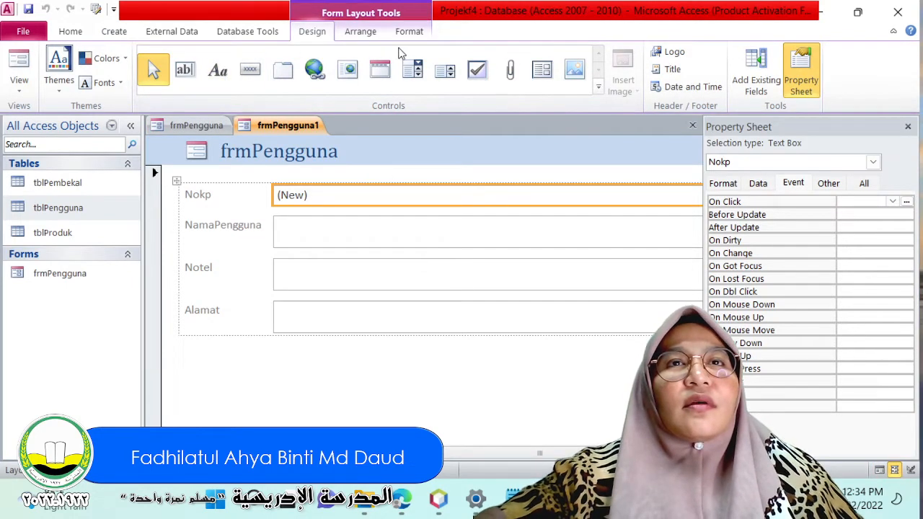
{"action": "right_click", "coordinate": [290, 127]}
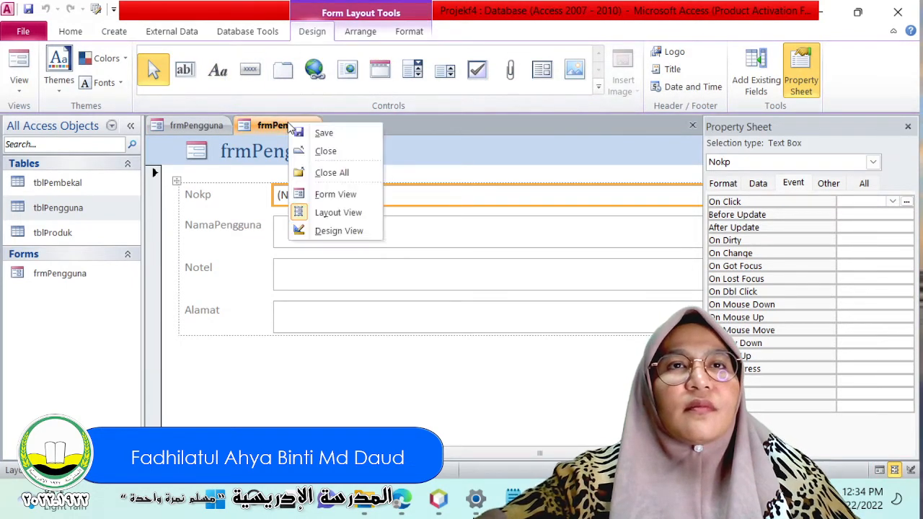
{"action": "left_click", "coordinate": [330, 172]}
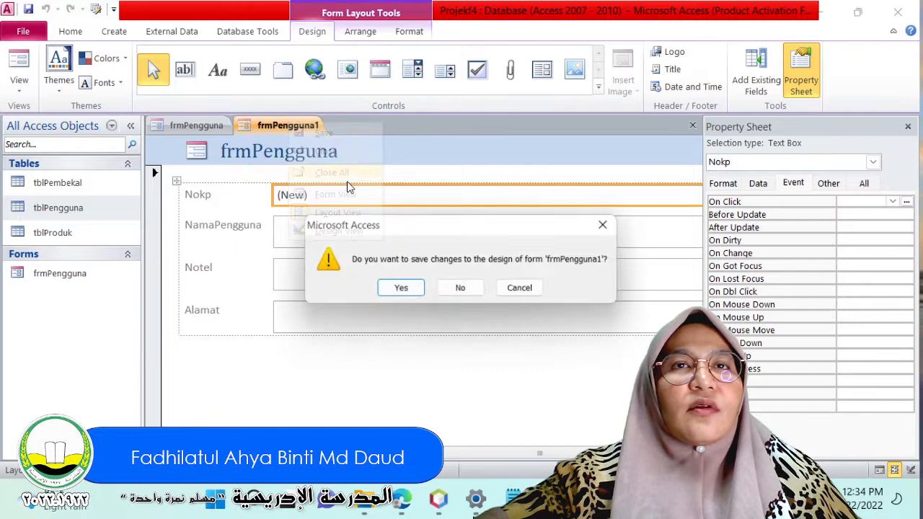
{"action": "left_click", "coordinate": [462, 294]}
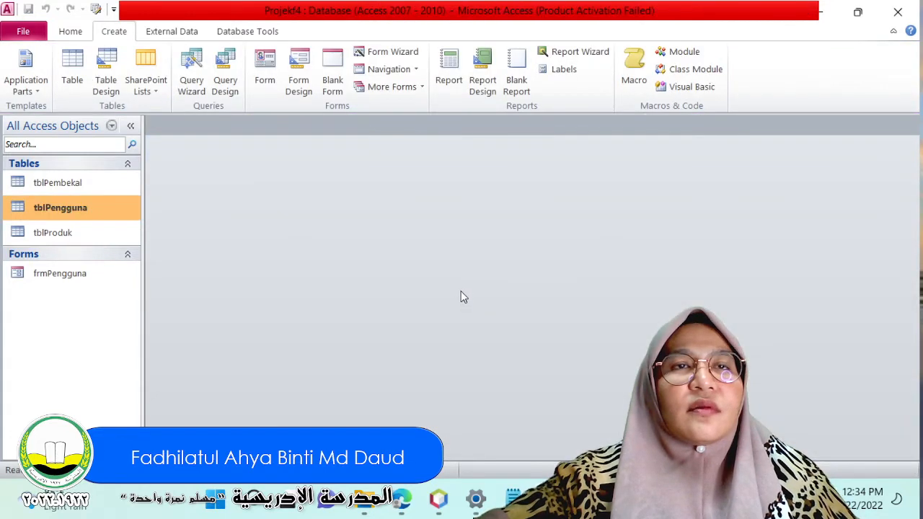
Generate a quick form from the tblPembekal table and save it as frmPembekal.
{"action": "left_click", "coordinate": [59, 184]}
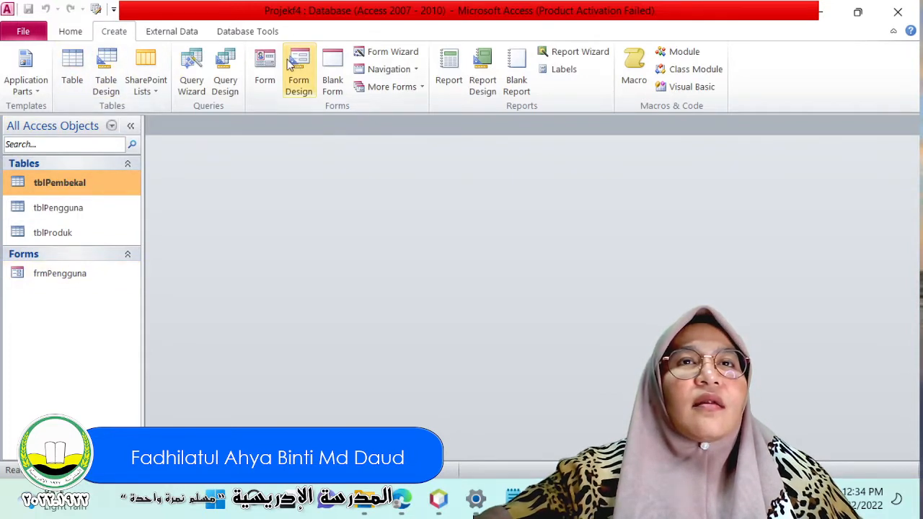
{"action": "left_click", "coordinate": [267, 66]}
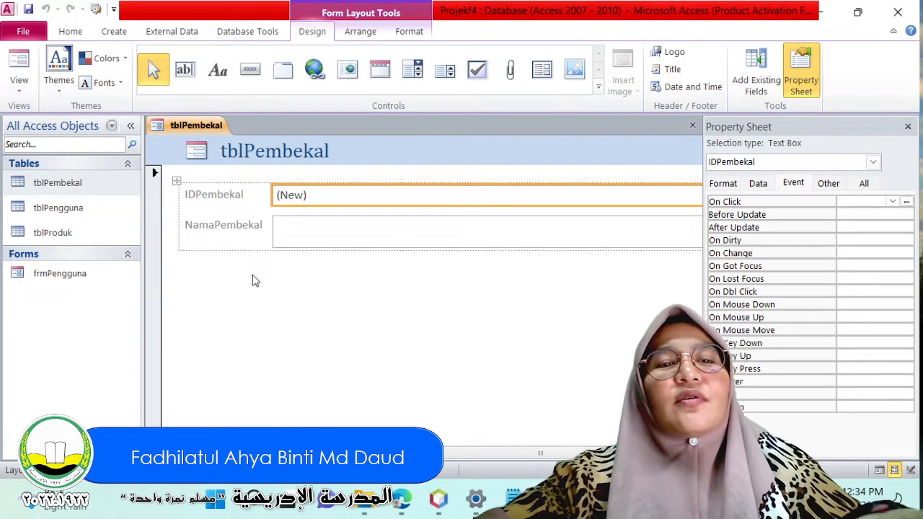
{"action": "key", "text": "ctrl+s"}
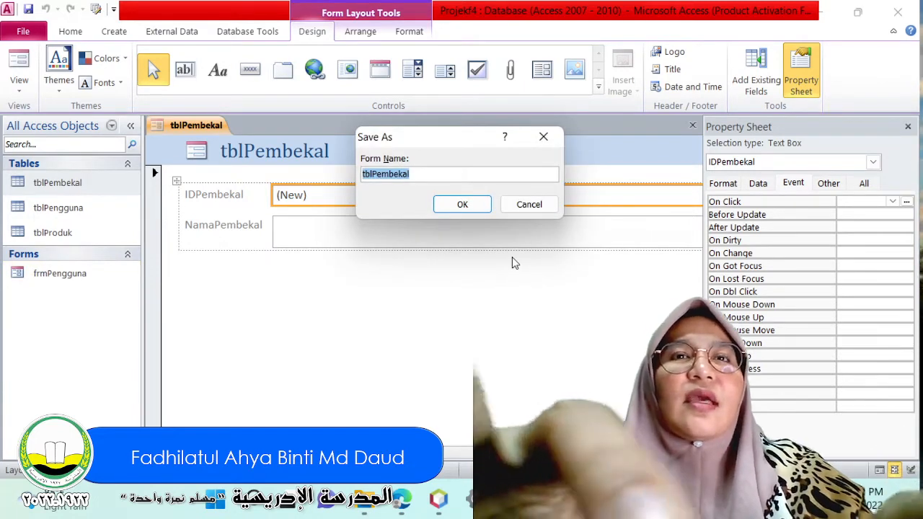
{"action": "type", "text": "frmPembekal"}
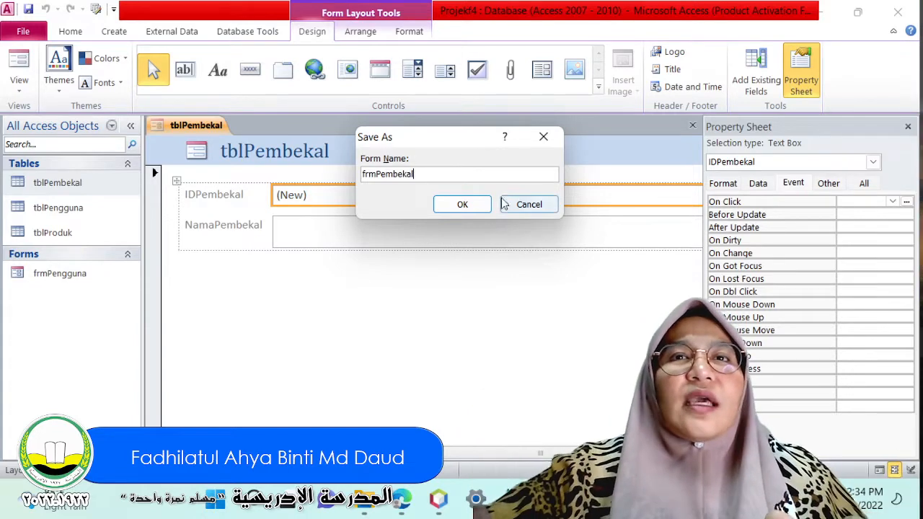
{"action": "left_click", "coordinate": [463, 205]}
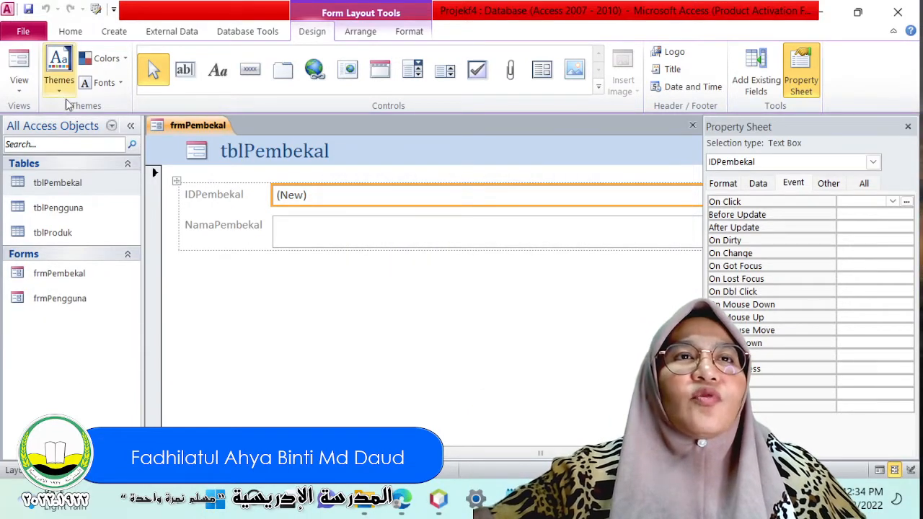
Generate a quick form from the tblProduk table and save it as frmProduk.
{"action": "left_click", "coordinate": [56, 232]}
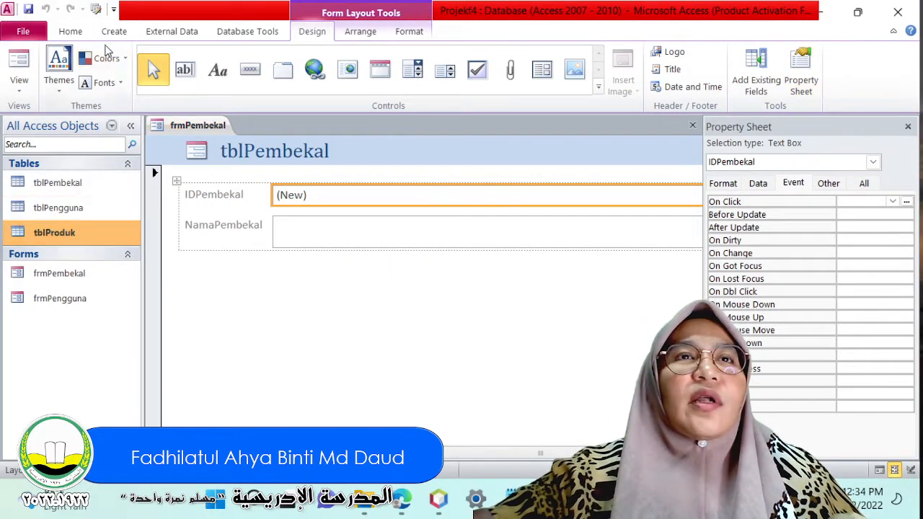
{"action": "left_click", "coordinate": [109, 32]}
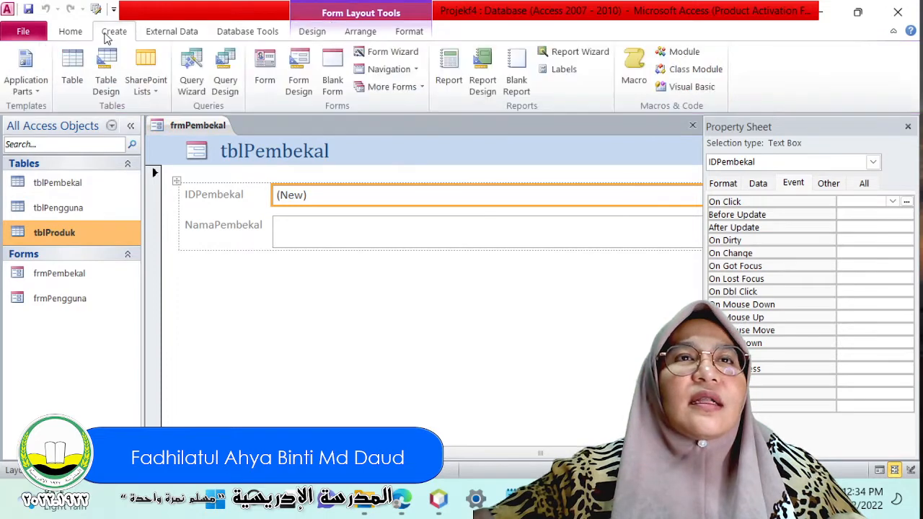
{"action": "left_click", "coordinate": [265, 70]}
{"action": "key", "text": "ctrl+s"}
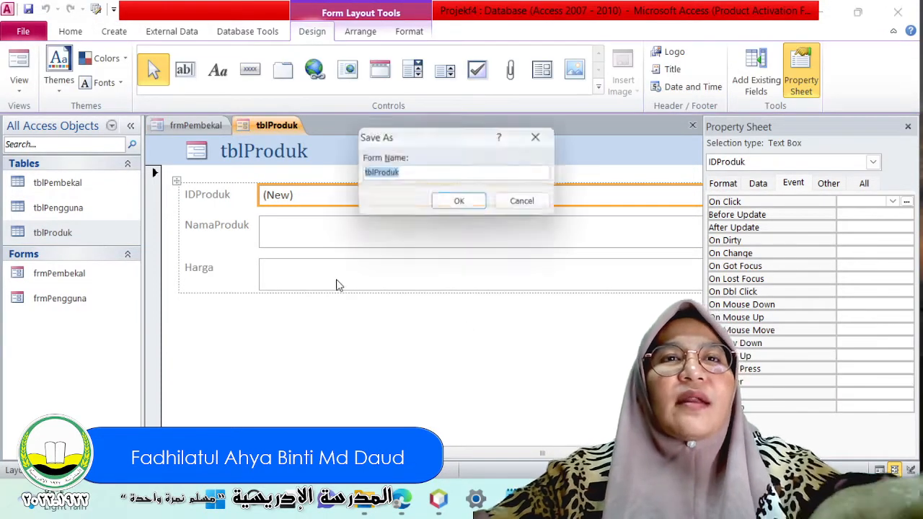
{"action": "type", "text": "frm"}
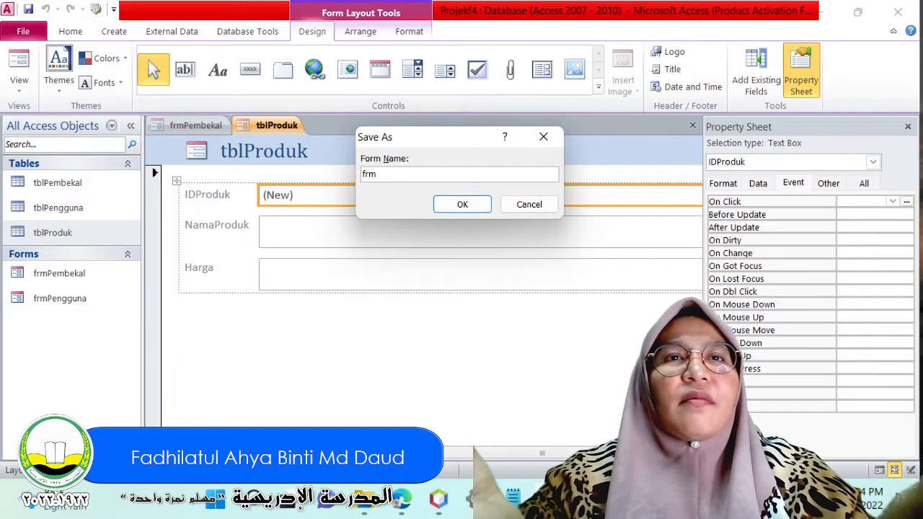
{"action": "type", "text": "duk"}
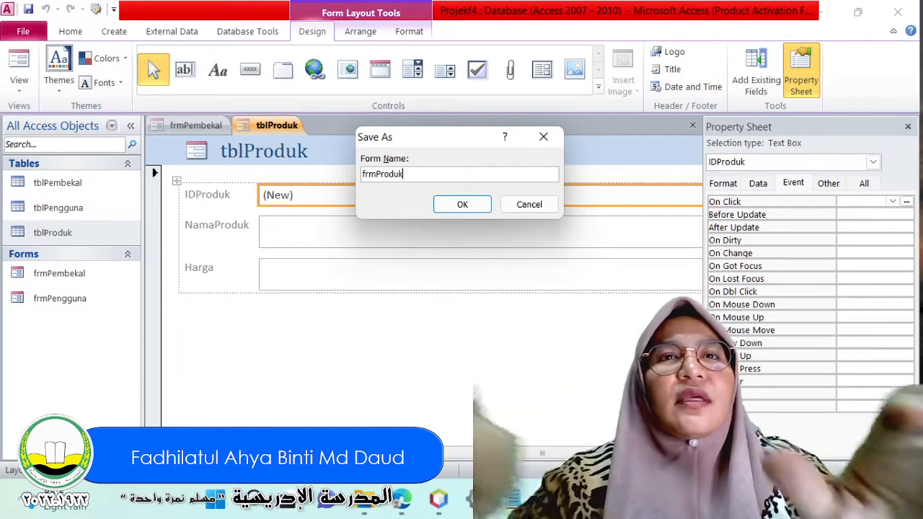
{"action": "left_click", "coordinate": [487, 212]}
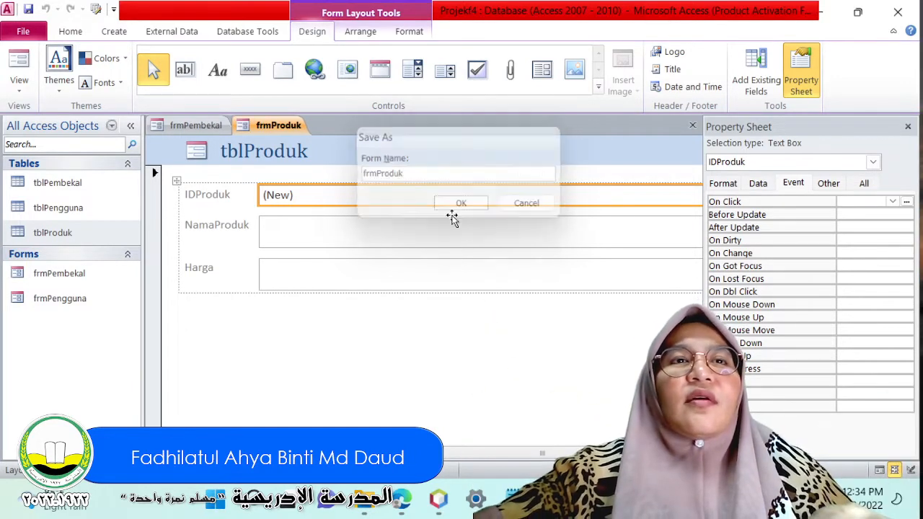
Open the saved forms frmPembekal and frmPengguna.
{"action": "double_click", "coordinate": [105, 277]}
{"action": "double_click", "coordinate": [68, 299]}
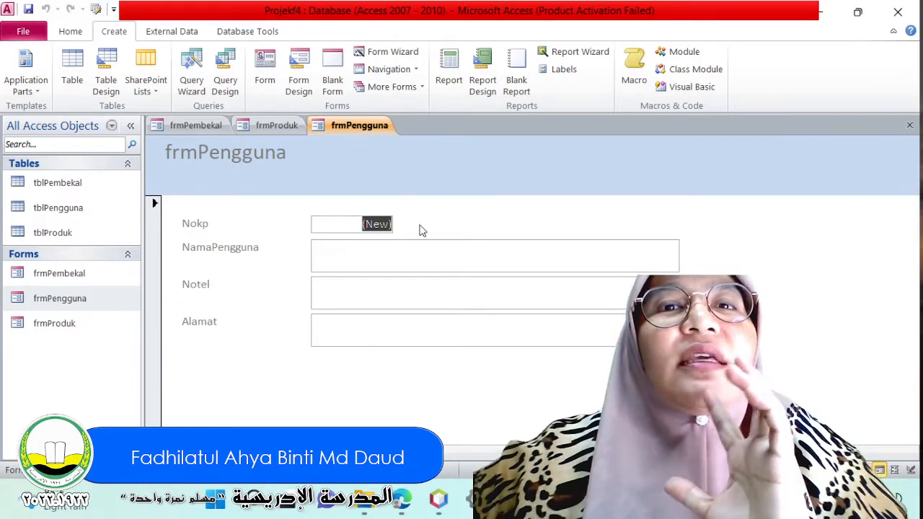
Switch to NetBeans, run KIRALUASBULATAN.java to examine its dialog layout as a comparison, and close the running dialog.
{"action": "left_click", "coordinate": [443, 504]}
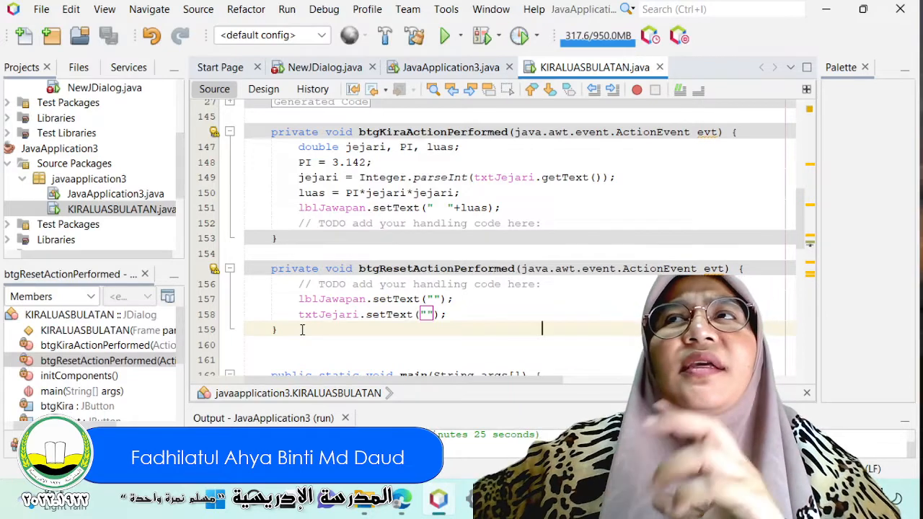
{"action": "right_click", "coordinate": [92, 207]}
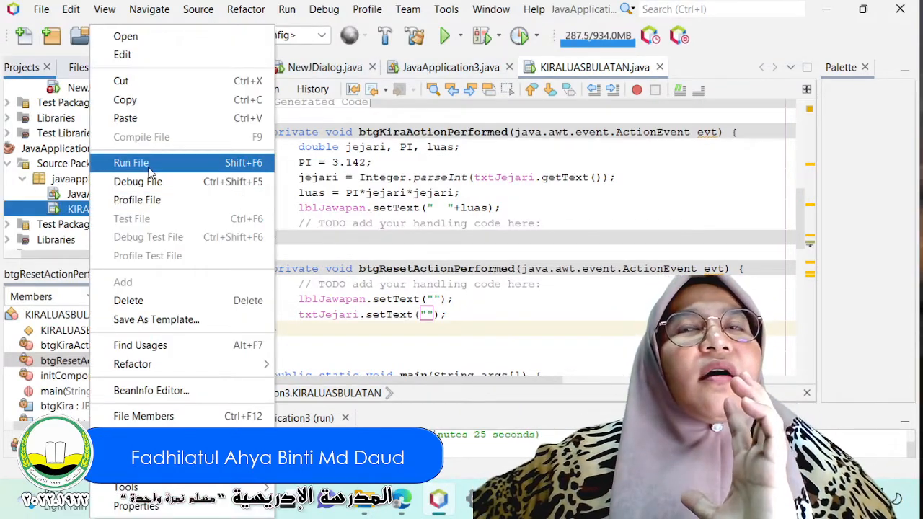
{"action": "left_click", "coordinate": [149, 165]}
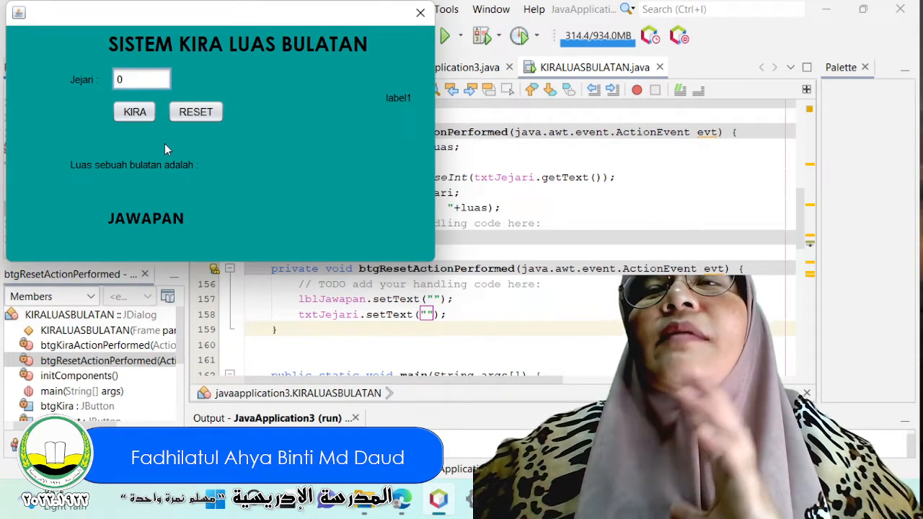
{"action": "left_click_drag", "start_coordinate": [200, 21], "coordinate": [393, 116]}
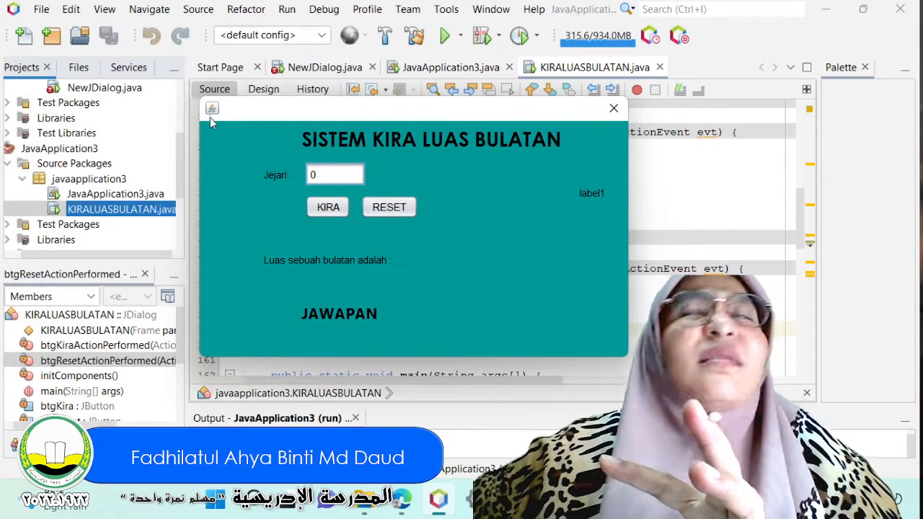
{"action": "left_click_drag", "start_coordinate": [308, 112], "coordinate": [323, 115]}
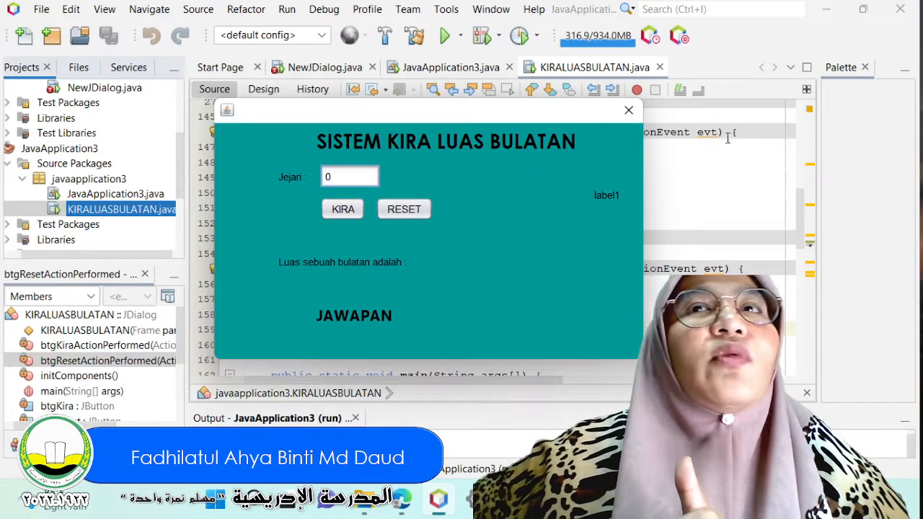
{"action": "left_click", "coordinate": [629, 109]}
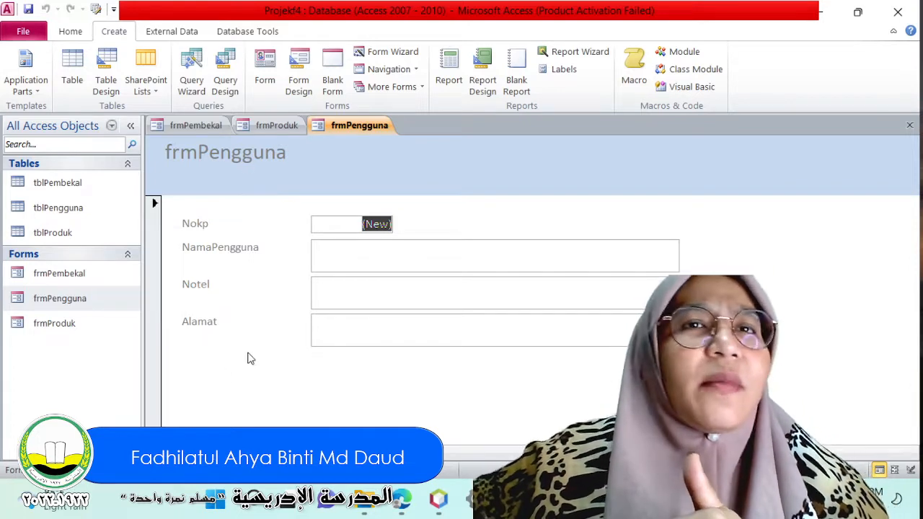
Switch back to Access and show the frmPengguna form in Design View.
{"action": "left_click", "coordinate": [373, 128]}
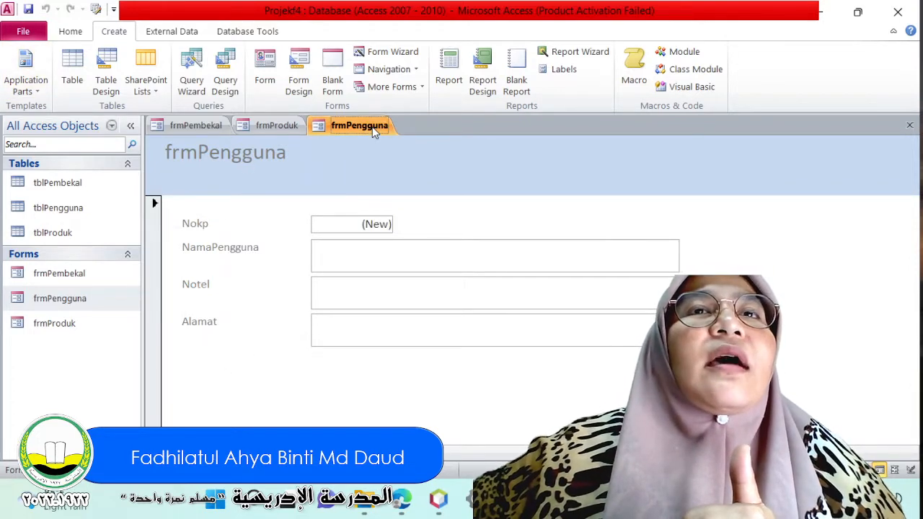
{"action": "left_click", "coordinate": [32, 83]}
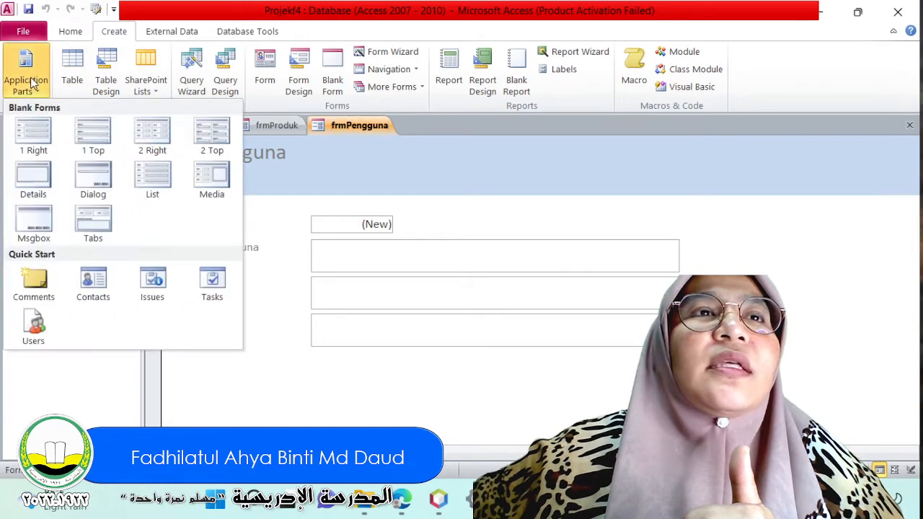
{"action": "left_click", "coordinate": [71, 32]}
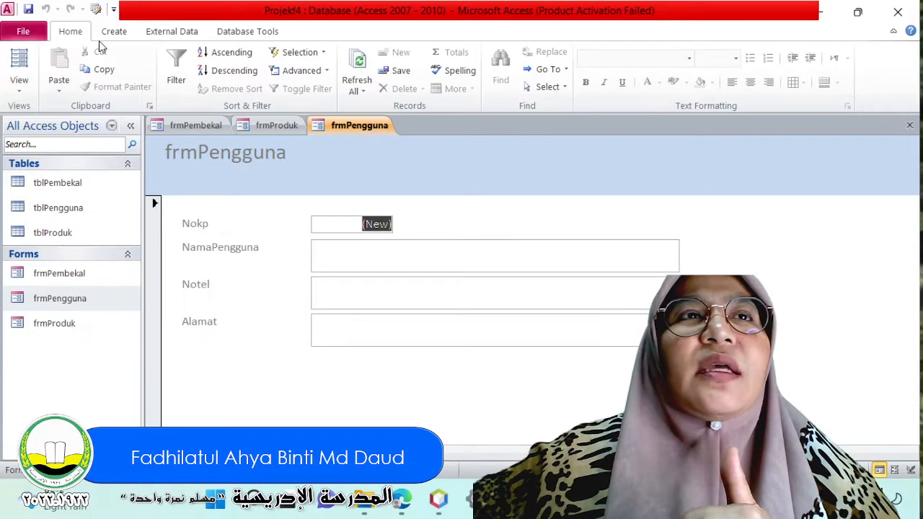
{"action": "left_click", "coordinate": [19, 81]}
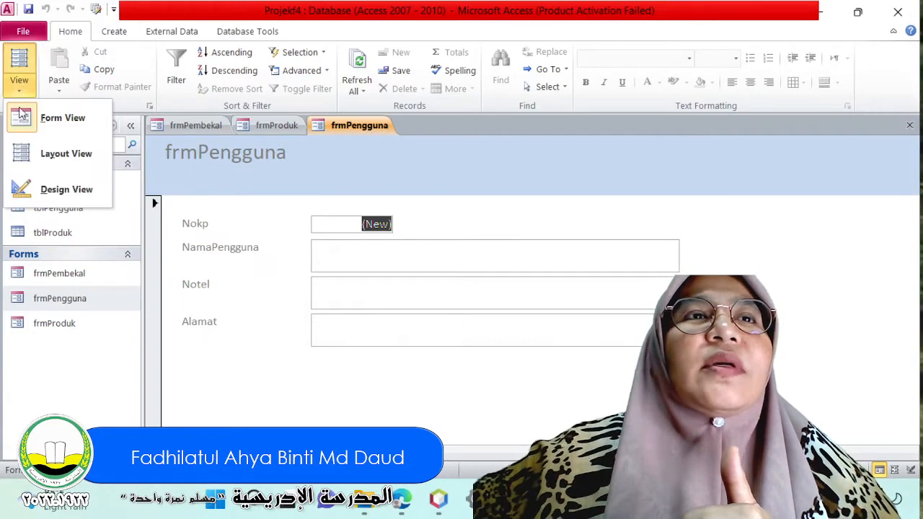
{"action": "left_click", "coordinate": [40, 192]}
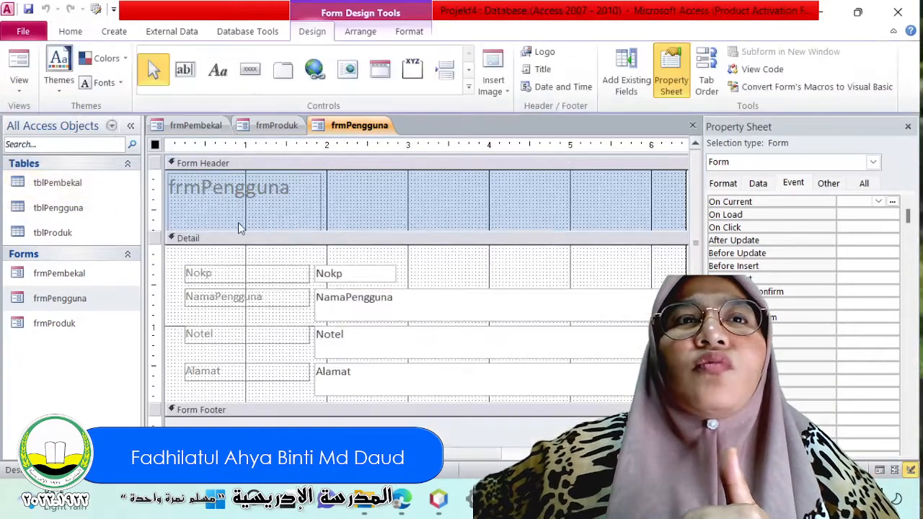
Change the title label in the frmPengguna form header to BORANG DAFTAR PENGGUNA.
{"action": "left_click", "coordinate": [244, 189]}
{"action": "left_click", "coordinate": [243, 189]}
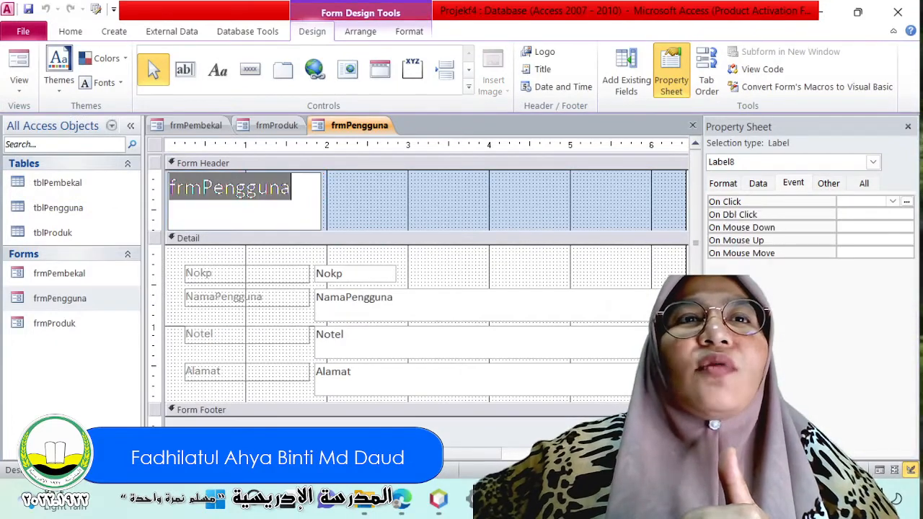
{"action": "type", "text": "B"}
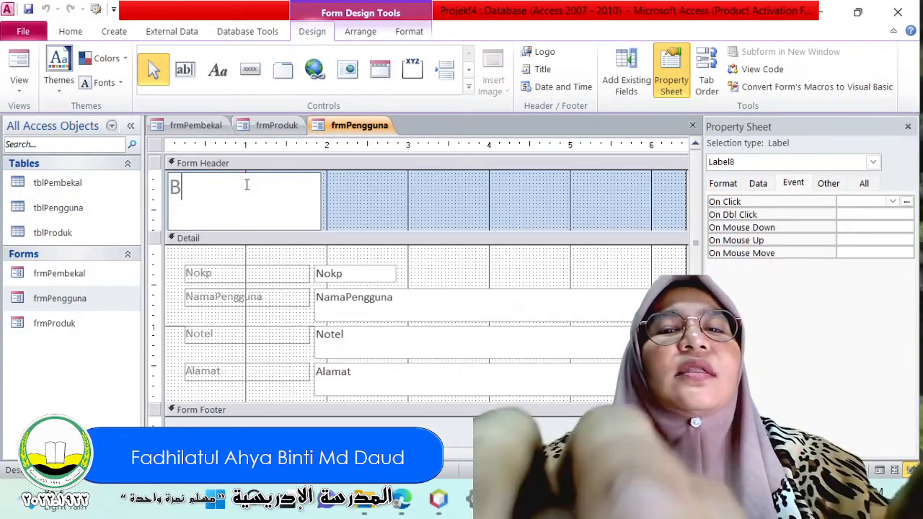
{"action": "type", "text": "ORANG DA"}
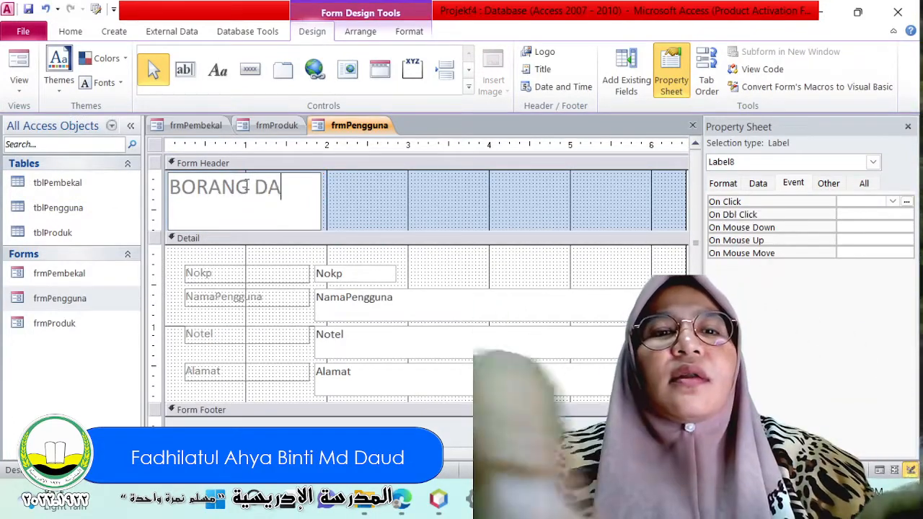
{"action": "type", "text": "FTAR PENGGUNA"}
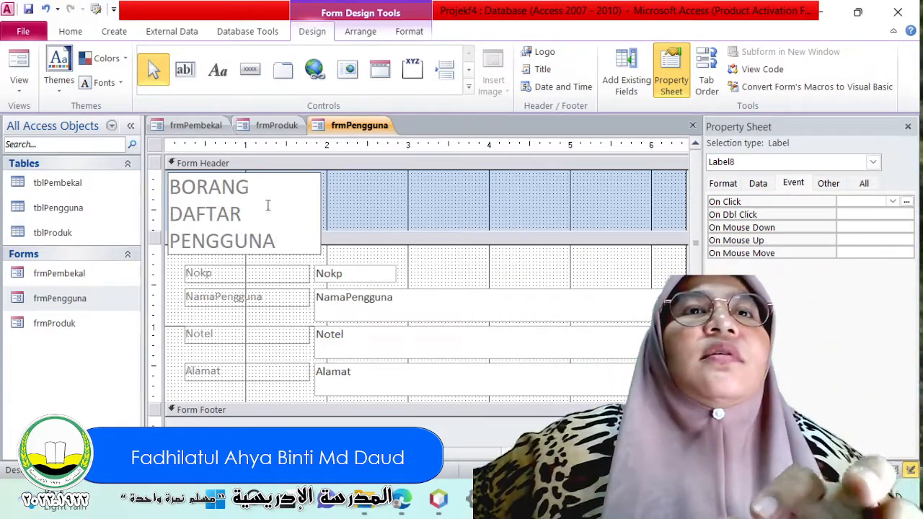
{"action": "key", "text": "Return"}
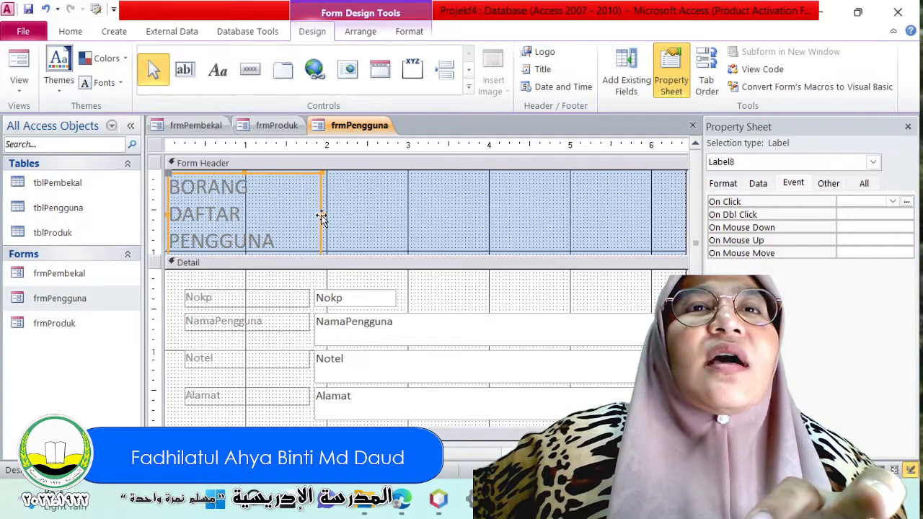
Widen the header's title label to about 5.79 inches so its text fits on one line.
{"action": "left_click_drag", "start_coordinate": [322, 214], "coordinate": [639, 205]}
{"action": "left_click", "coordinate": [507, 231]}
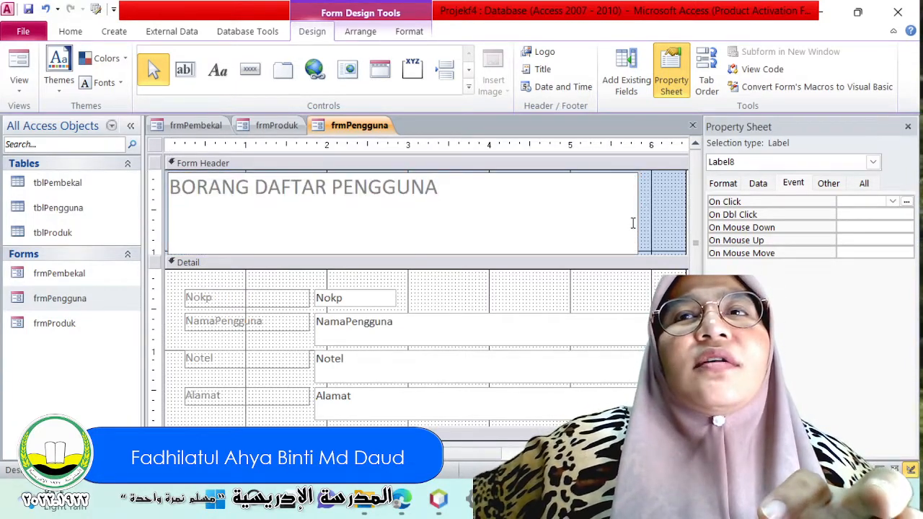
{"action": "left_click", "coordinate": [640, 221]}
{"action": "left_click", "coordinate": [604, 219]}
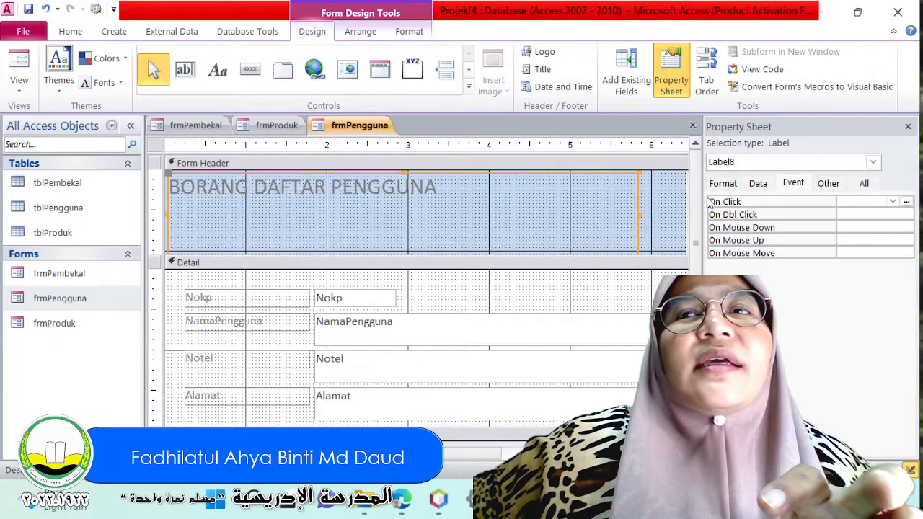
Show the title label's formatting properties and look through its font settings.
{"action": "left_click", "coordinate": [721, 185]}
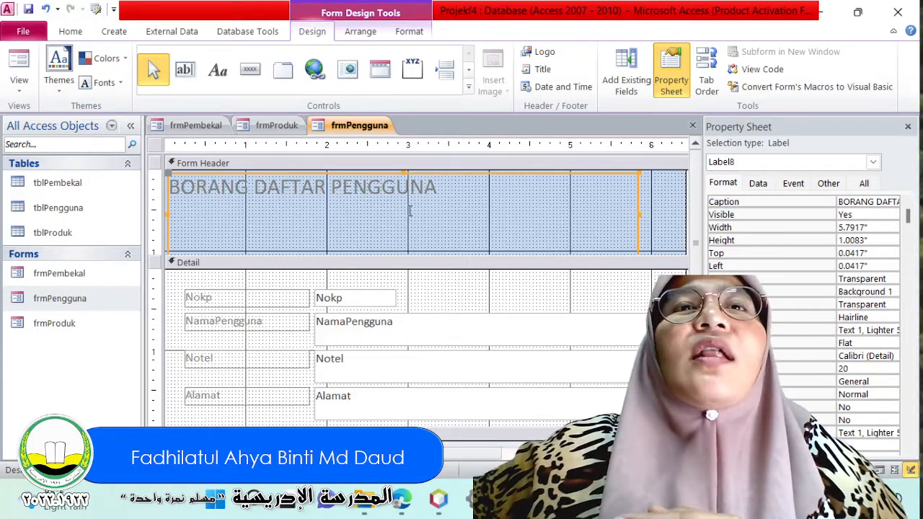
{"action": "scroll", "coordinate": [851, 266], "scroll_direction": "down", "scroll_amount": 1}
{"action": "scroll", "coordinate": [847, 266], "scroll_direction": "up", "scroll_amount": 1}
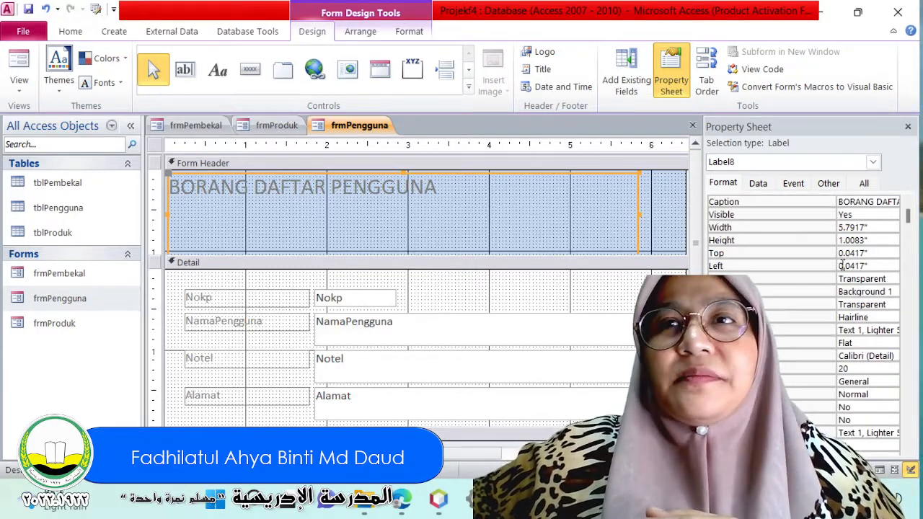
{"action": "scroll", "coordinate": [840, 265], "scroll_direction": "down", "scroll_amount": 1}
{"action": "left_click", "coordinate": [779, 369]}
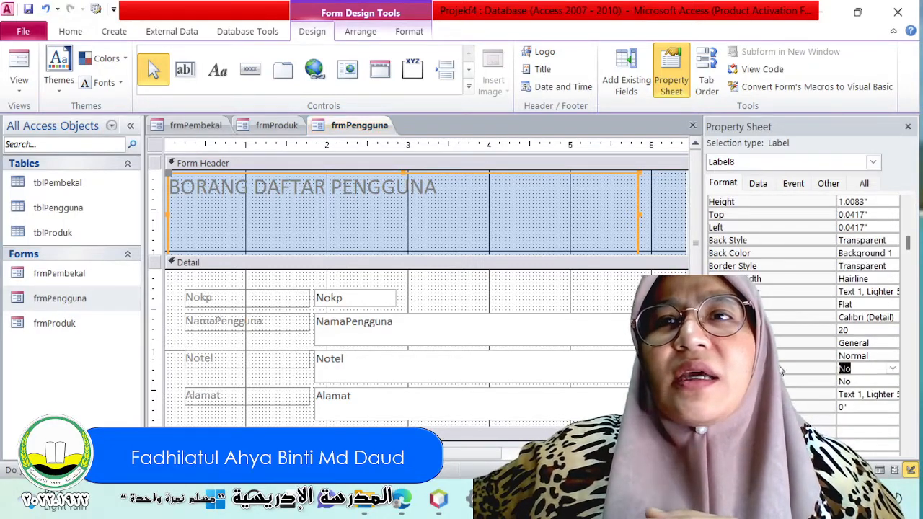
{"action": "left_click", "coordinate": [779, 344]}
{"action": "left_click", "coordinate": [808, 327]}
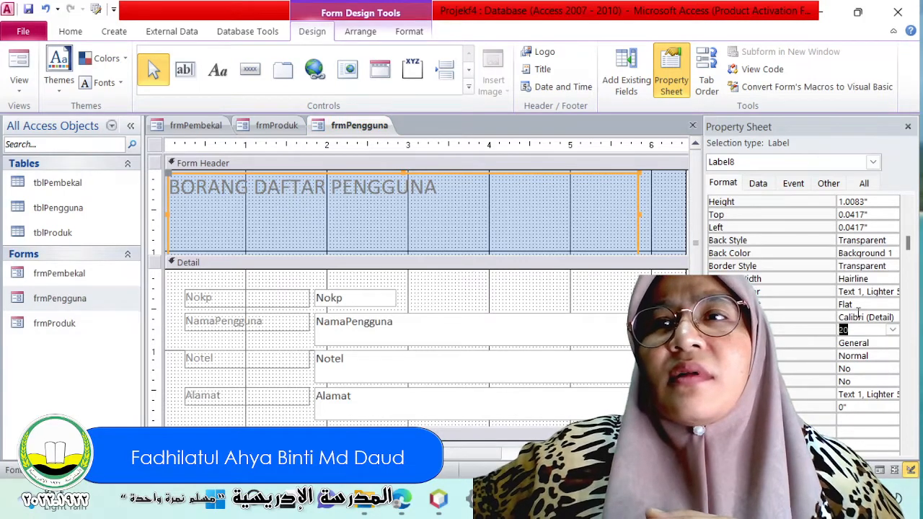
Set the font of the BORANG DAFTAR PENGGUNA title label to Century.
{"action": "left_click", "coordinate": [866, 317]}
{"action": "left_click", "coordinate": [892, 317]}
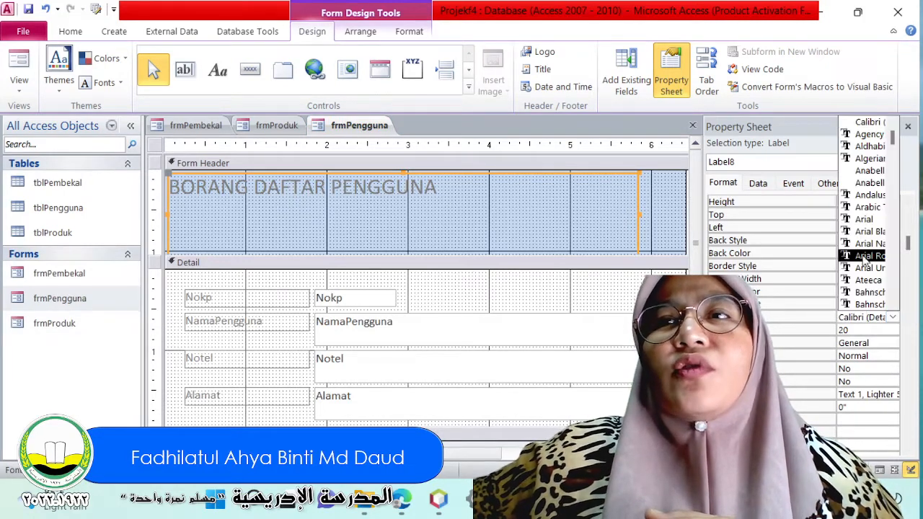
{"action": "scroll", "coordinate": [868, 238], "scroll_direction": "down", "scroll_amount": 3}
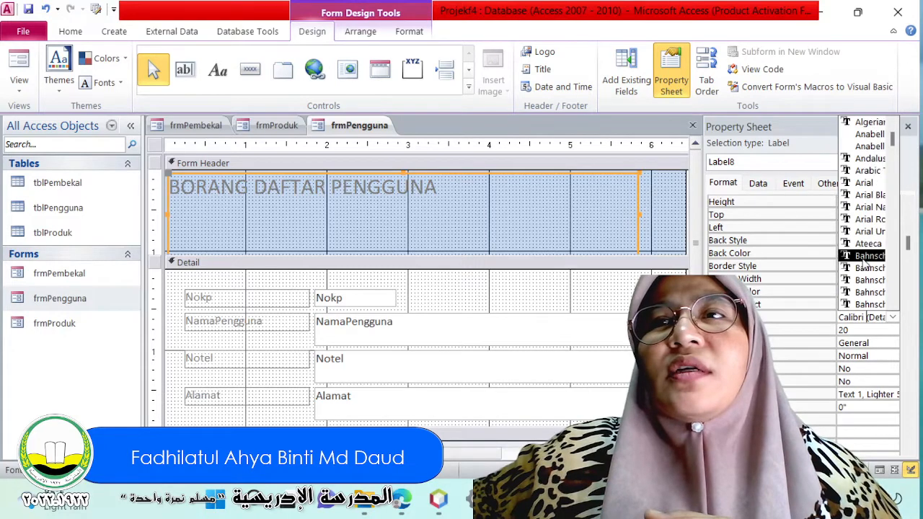
{"action": "scroll", "coordinate": [863, 264], "scroll_direction": "down", "scroll_amount": 9}
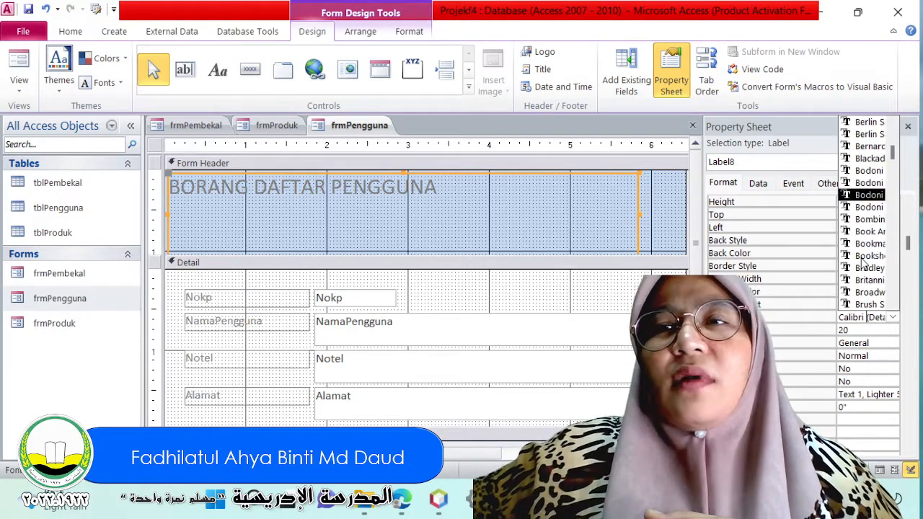
{"action": "scroll", "coordinate": [863, 264], "scroll_direction": "down", "scroll_amount": 2}
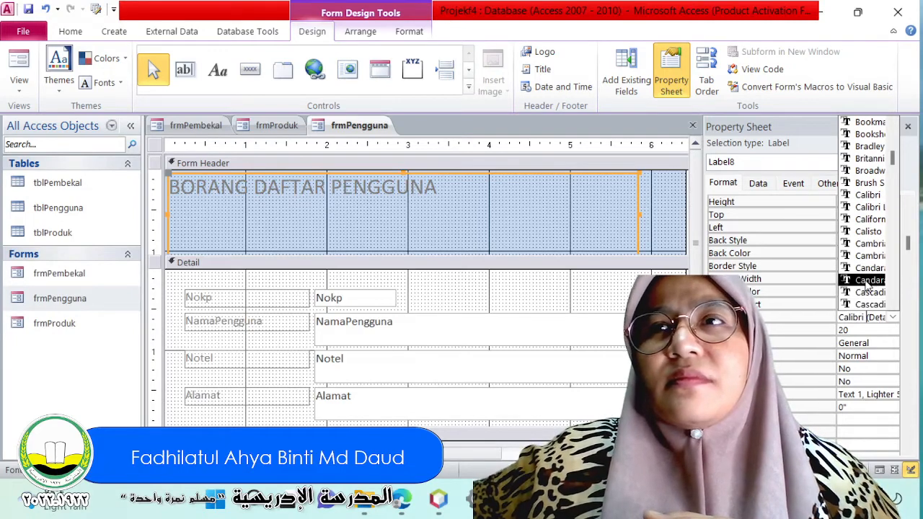
{"action": "scroll", "coordinate": [868, 287], "scroll_direction": "down", "scroll_amount": 1}
{"action": "scroll", "coordinate": [868, 287], "scroll_direction": "down", "scroll_amount": 4}
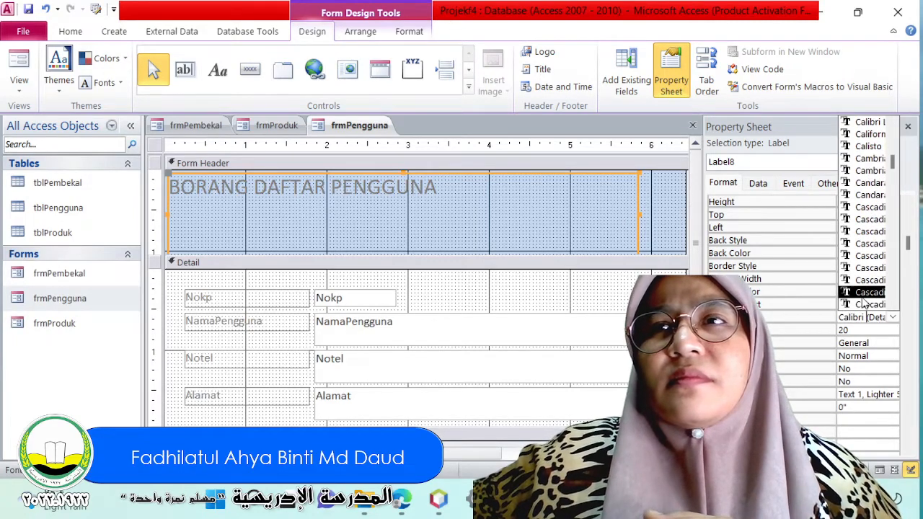
{"action": "scroll", "coordinate": [865, 303], "scroll_direction": "down", "scroll_amount": 3}
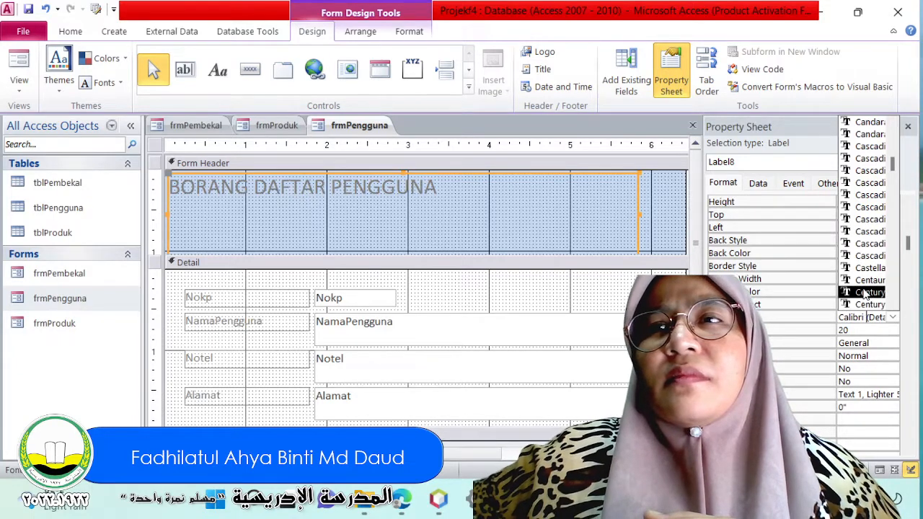
{"action": "left_click", "coordinate": [866, 293]}
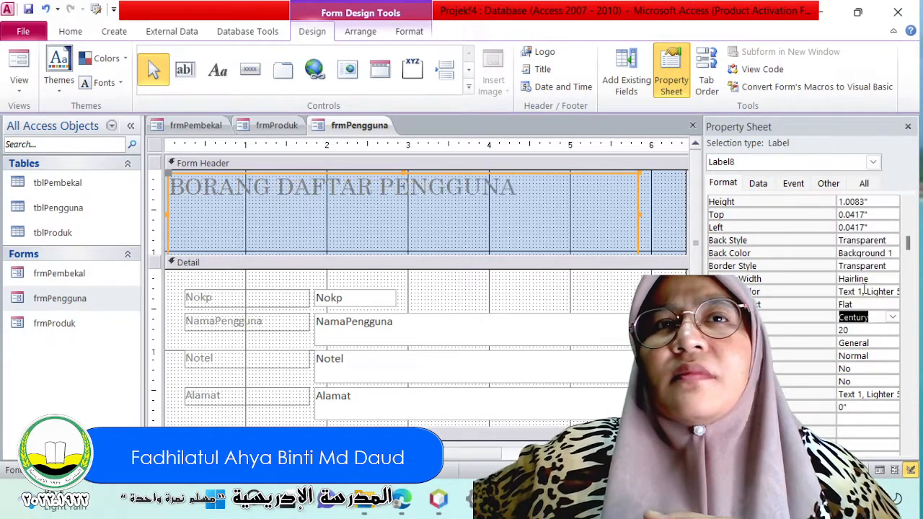
Change the title label's font to Century Gothic.
{"action": "left_click", "coordinate": [891, 319]}
{"action": "scroll", "coordinate": [879, 303], "scroll_direction": "down", "scroll_amount": 1}
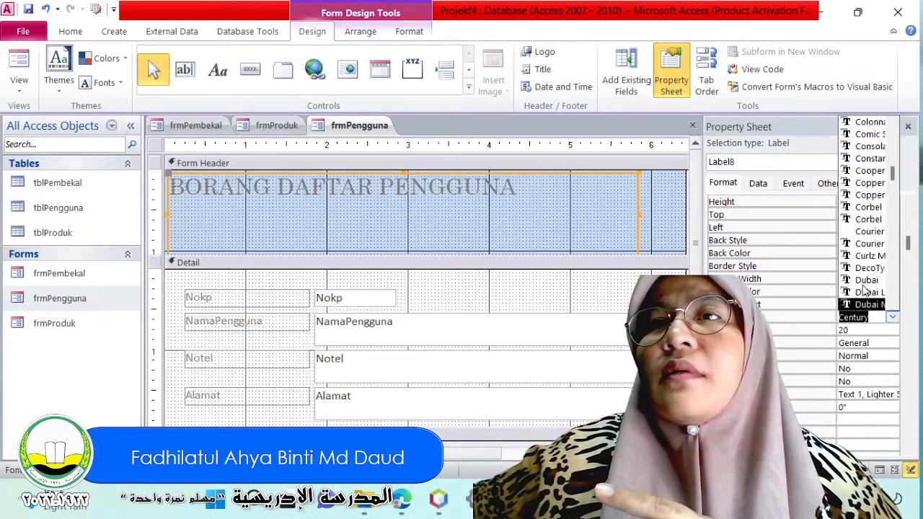
{"action": "scroll", "coordinate": [865, 290], "scroll_direction": "up", "scroll_amount": 1}
{"action": "scroll", "coordinate": [865, 288], "scroll_direction": "up", "scroll_amount": 3}
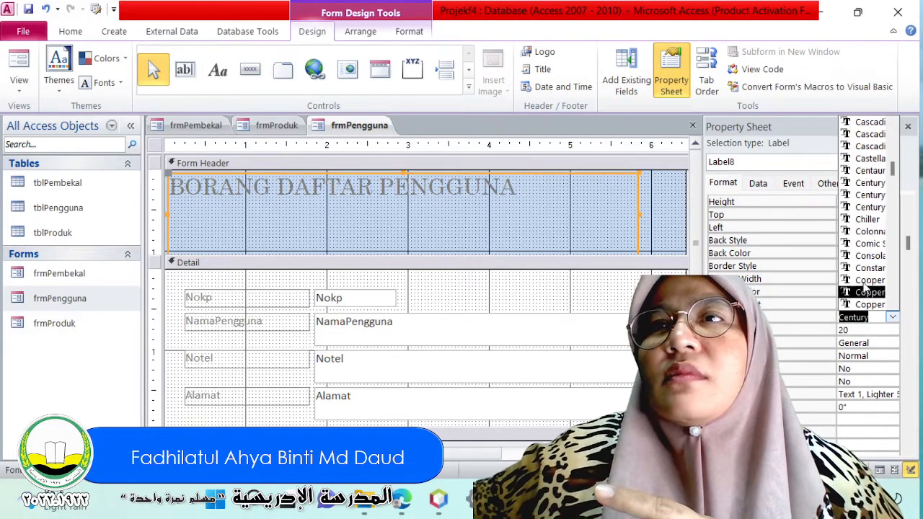
{"action": "left_click", "coordinate": [878, 194]}
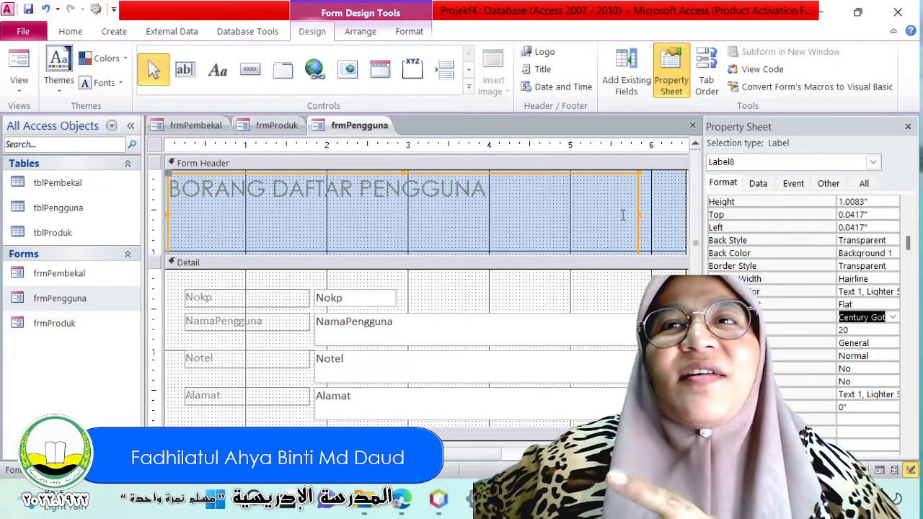
Examine the font size, special effect and font name choices for the title label without changing them.
{"action": "left_click", "coordinate": [861, 329]}
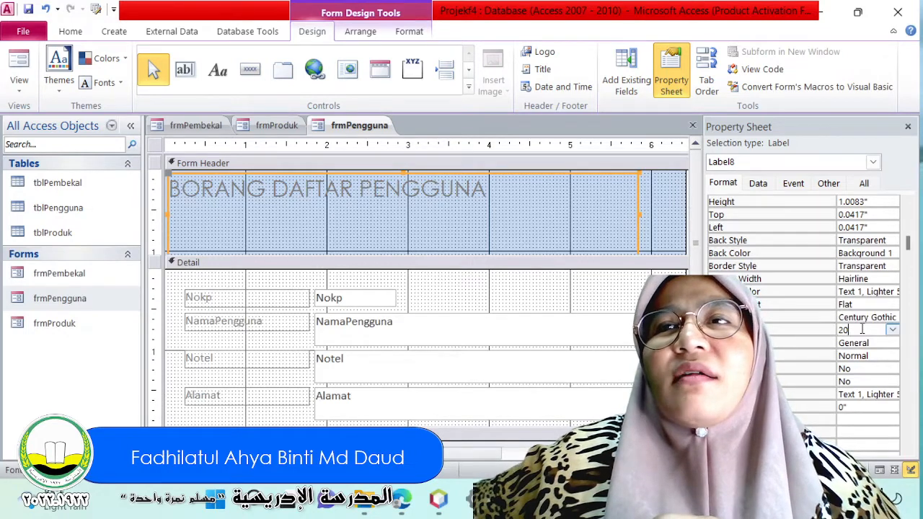
{"action": "left_click", "coordinate": [893, 330]}
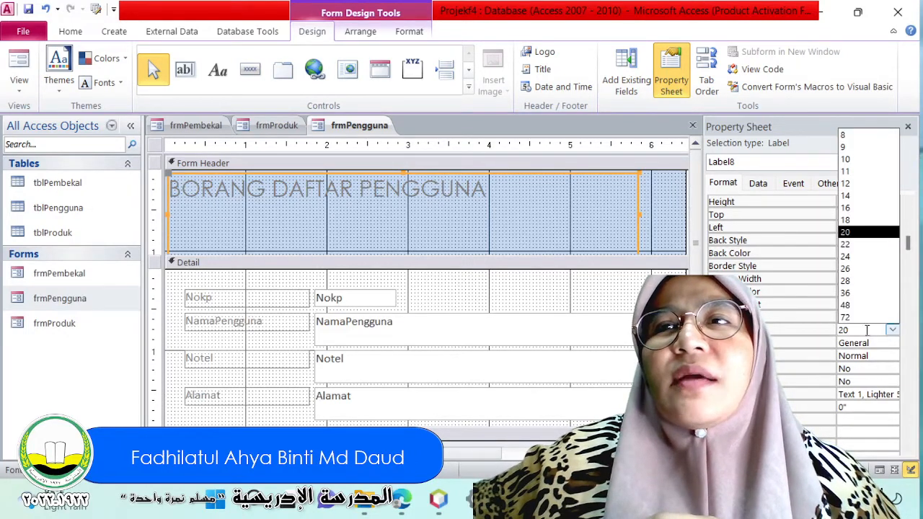
{"action": "left_click", "coordinate": [813, 329]}
{"action": "left_click", "coordinate": [849, 317]}
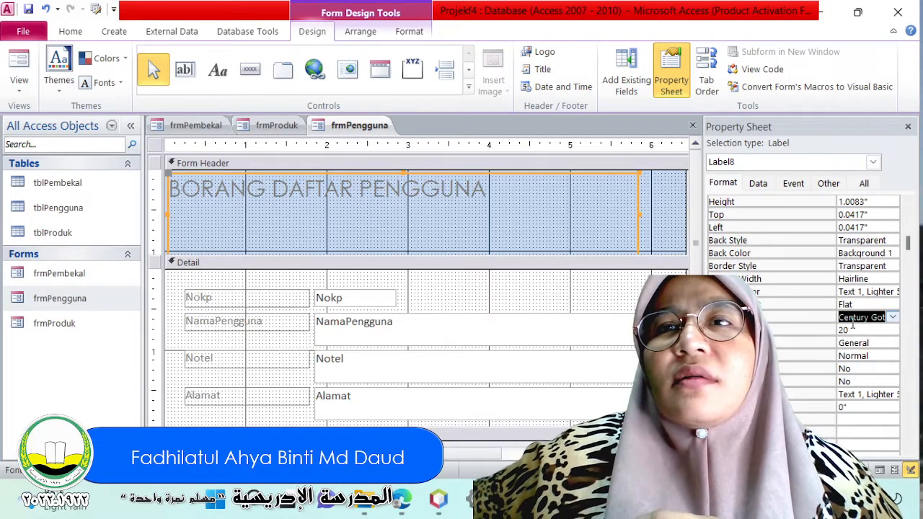
{"action": "left_click", "coordinate": [881, 304]}
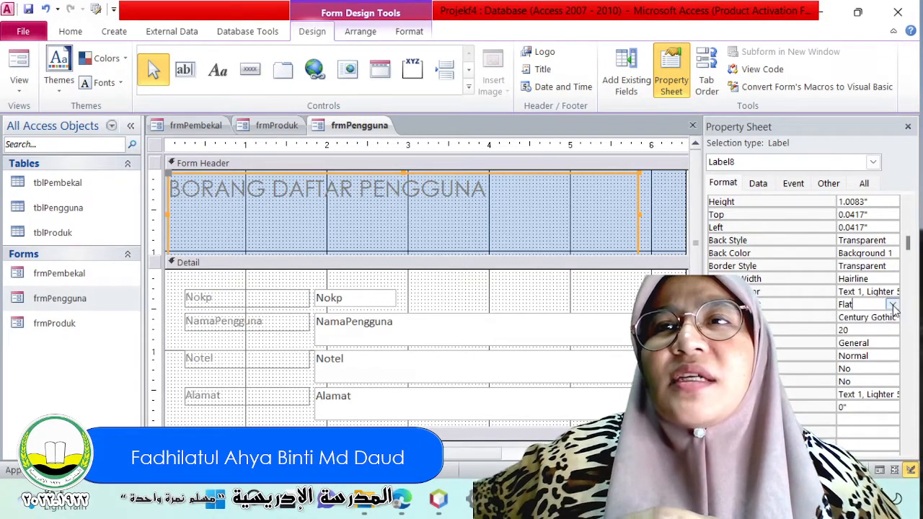
{"action": "left_click", "coordinate": [893, 304]}
{"action": "left_click", "coordinate": [812, 311]}
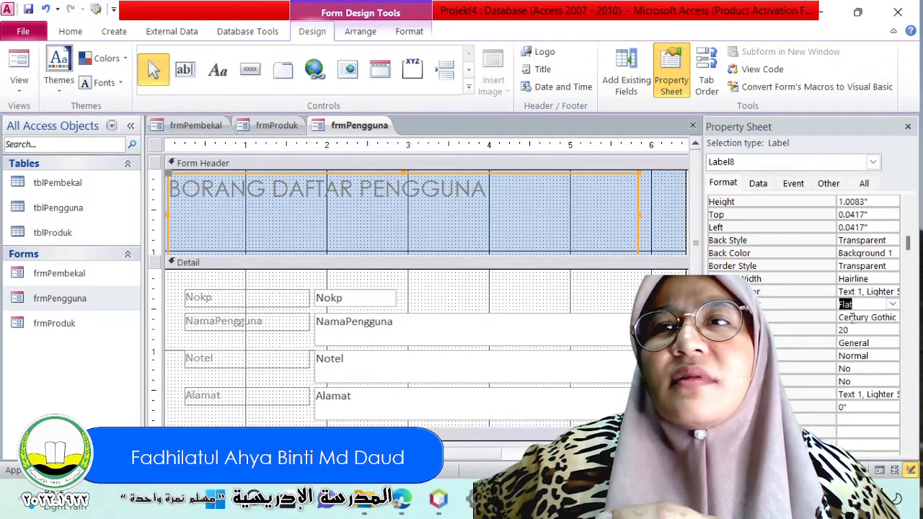
{"action": "left_click", "coordinate": [872, 319]}
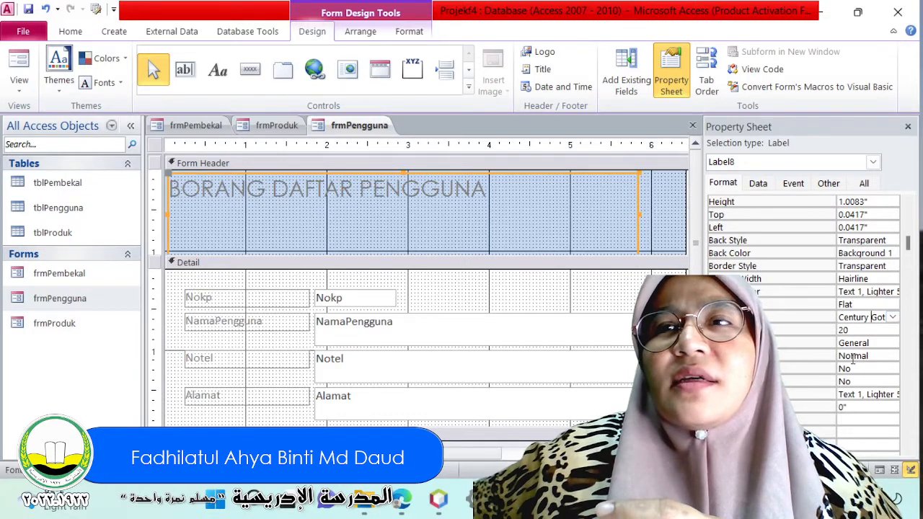
{"action": "left_click", "coordinate": [892, 317]}
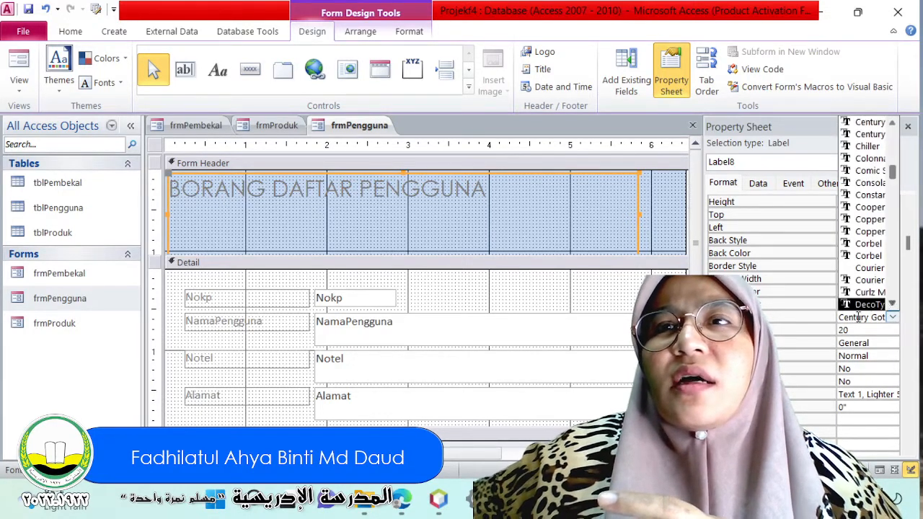
{"action": "left_click", "coordinate": [796, 364]}
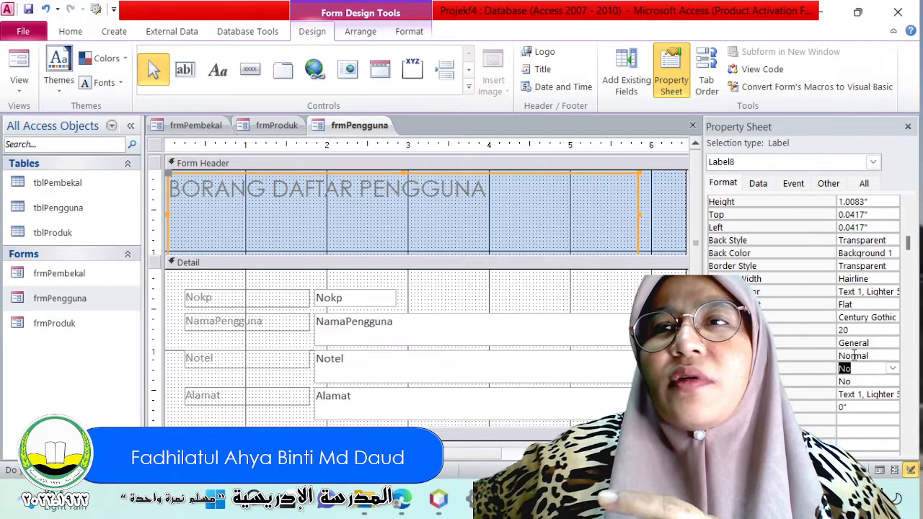
Set the title label's font weight to Bold and reselect the label in the form header.
{"action": "left_click", "coordinate": [892, 356]}
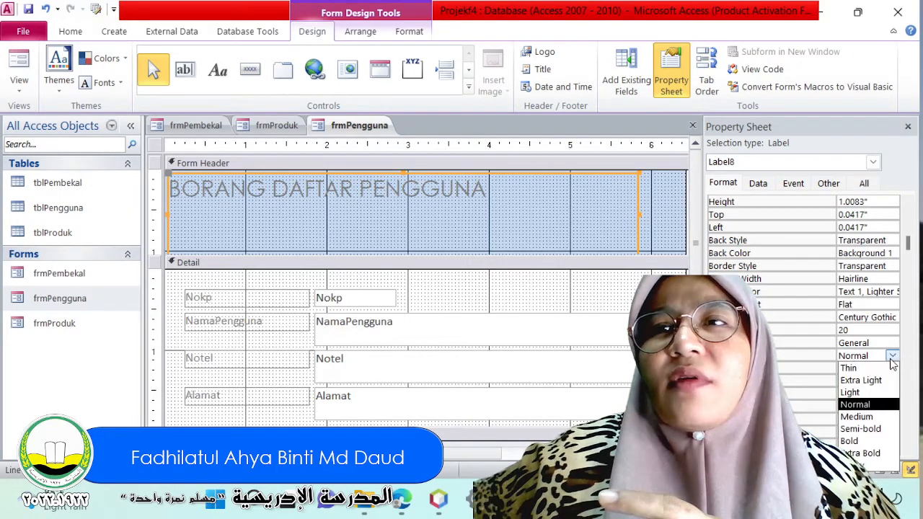
{"action": "left_click", "coordinate": [854, 440]}
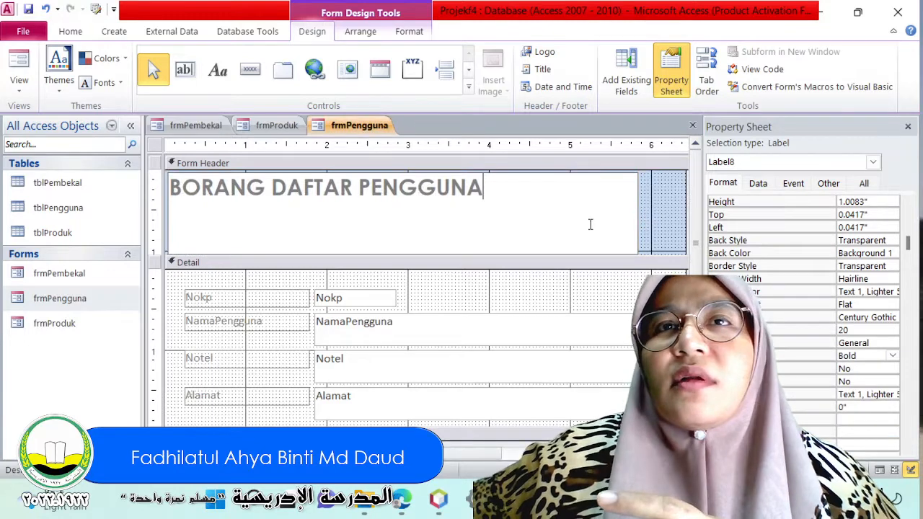
{"action": "left_click", "coordinate": [647, 210]}
{"action": "left_click", "coordinate": [637, 209]}
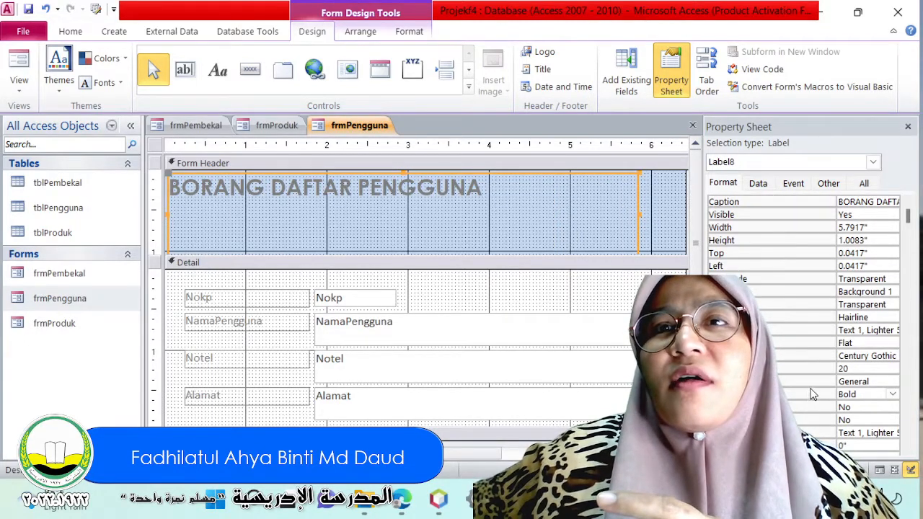
Set the title label's text colour to the darkest blue Text 2 theme shade.
{"action": "scroll", "coordinate": [812, 394], "scroll_direction": "down", "scroll_amount": 1}
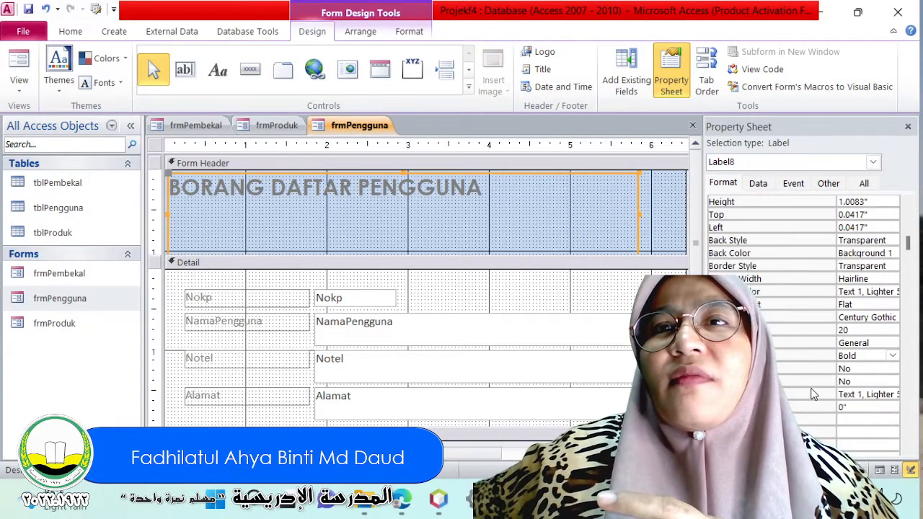
{"action": "left_click", "coordinate": [871, 394]}
{"action": "left_click", "coordinate": [878, 394]}
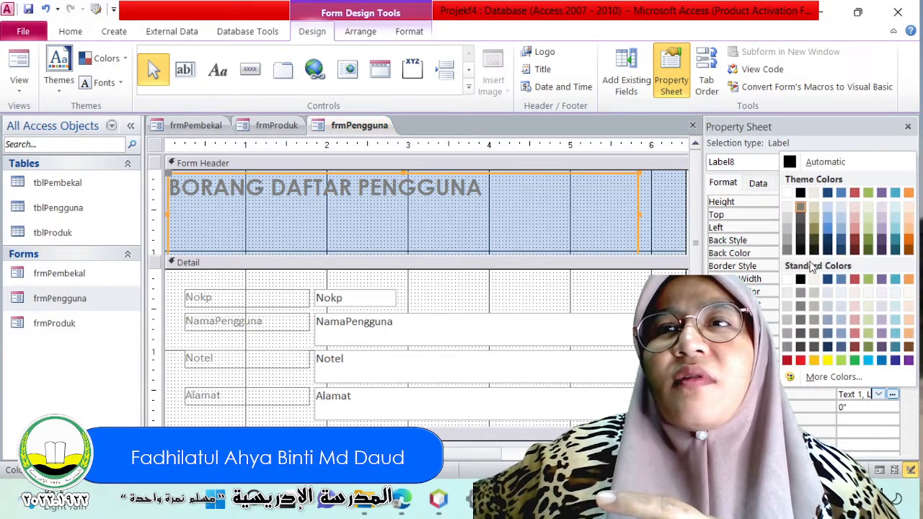
{"action": "left_click", "coordinate": [827, 250]}
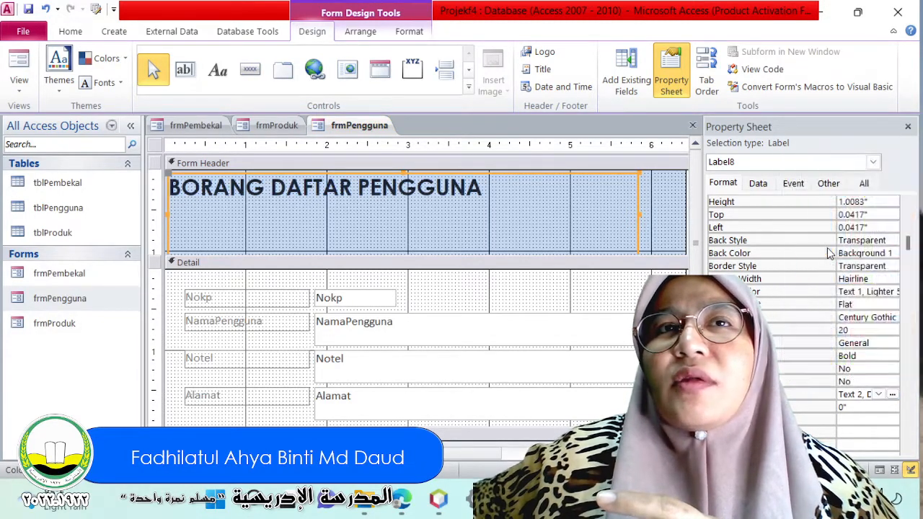
{"action": "left_click", "coordinate": [515, 219]}
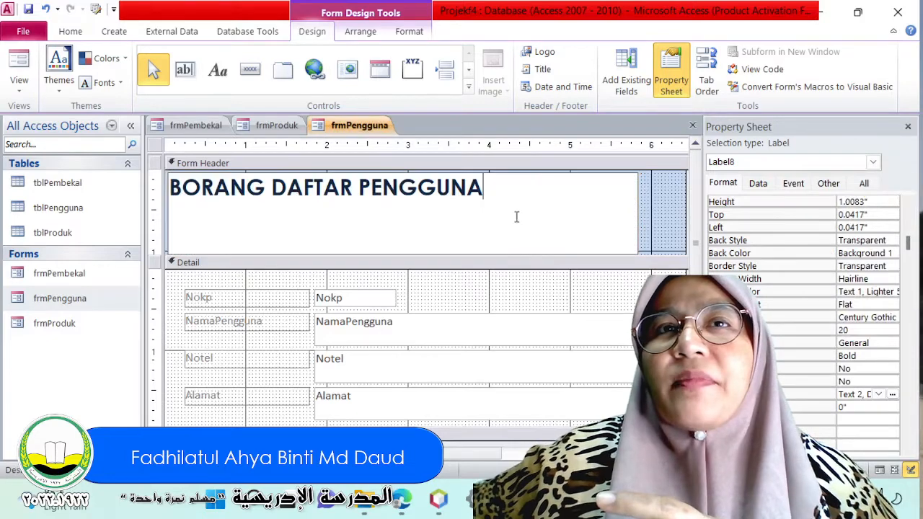
{"action": "left_click", "coordinate": [656, 199]}
{"action": "left_click", "coordinate": [627, 204]}
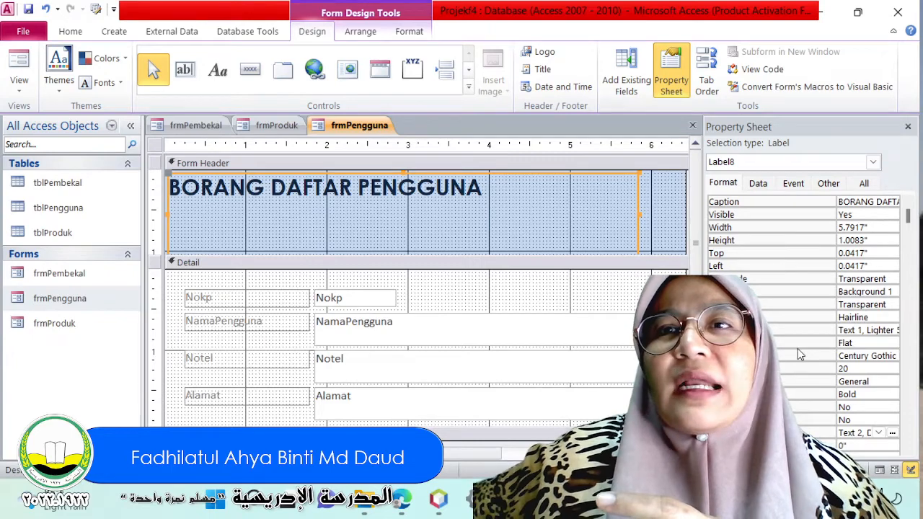
Set the title label's text alignment to Center.
{"action": "scroll", "coordinate": [797, 349], "scroll_direction": "down", "scroll_amount": 2}
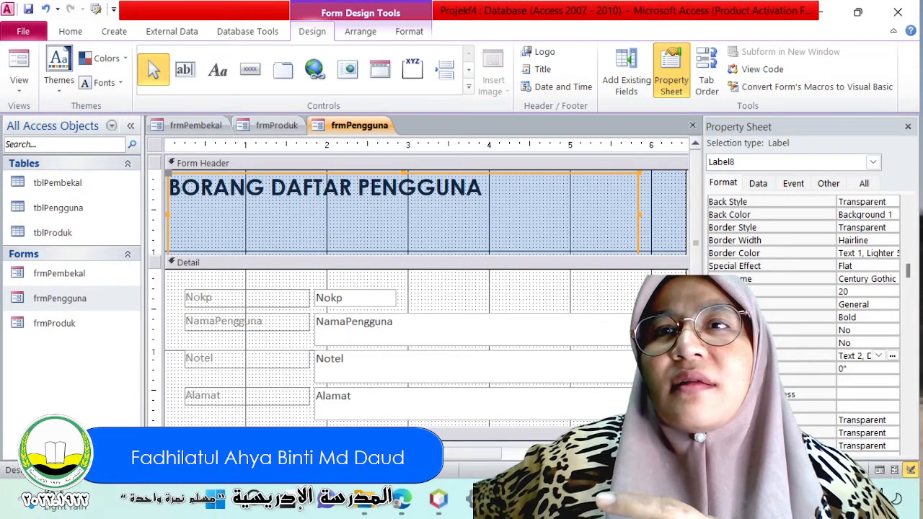
{"action": "left_click", "coordinate": [865, 304]}
{"action": "left_click", "coordinate": [893, 304]}
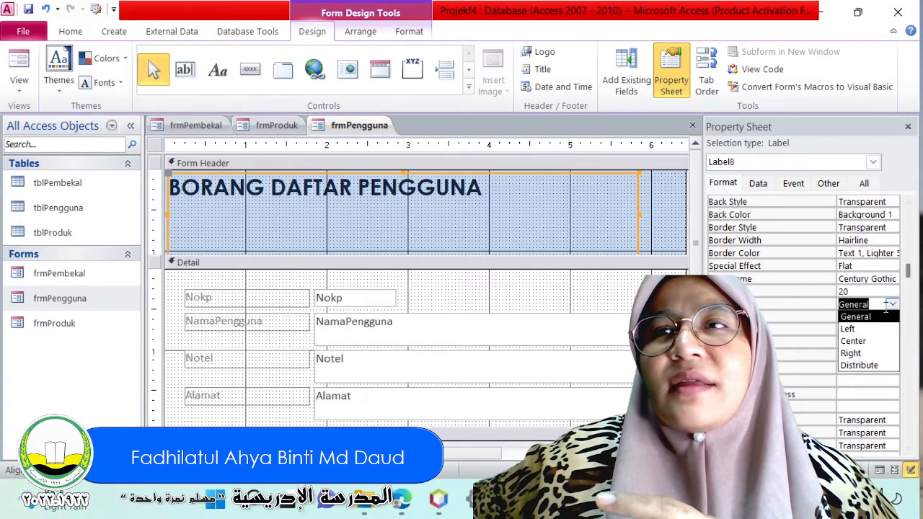
{"action": "left_click", "coordinate": [854, 339]}
{"action": "left_click", "coordinate": [593, 213]}
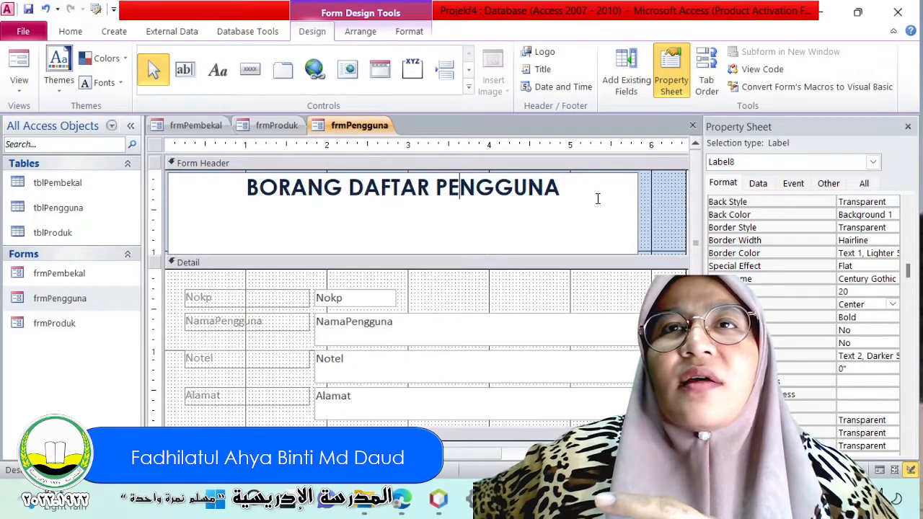
Reduce the title label's height to about 0.51 inches and reposition it about 0.25 inches from the header's top and 0.29 inches from its left.
{"action": "left_click", "coordinate": [639, 205]}
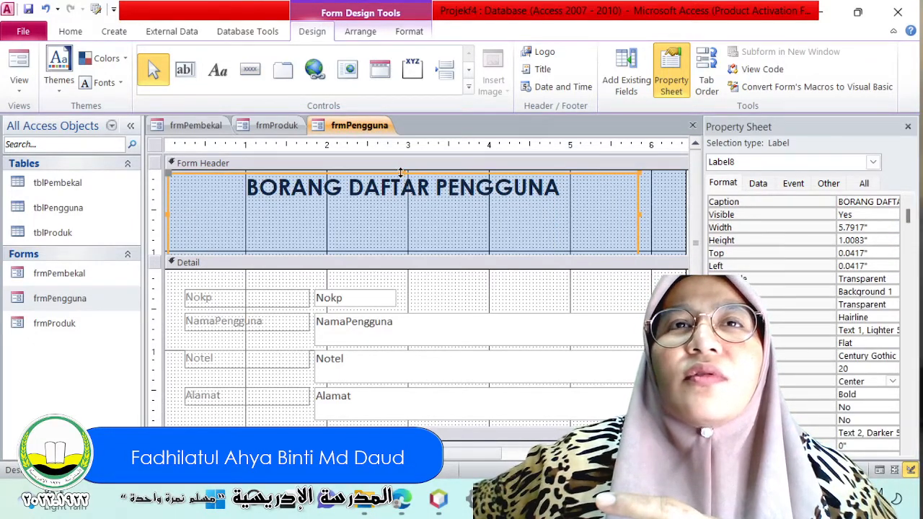
{"action": "left_click_drag", "start_coordinate": [400, 173], "coordinate": [428, 190]}
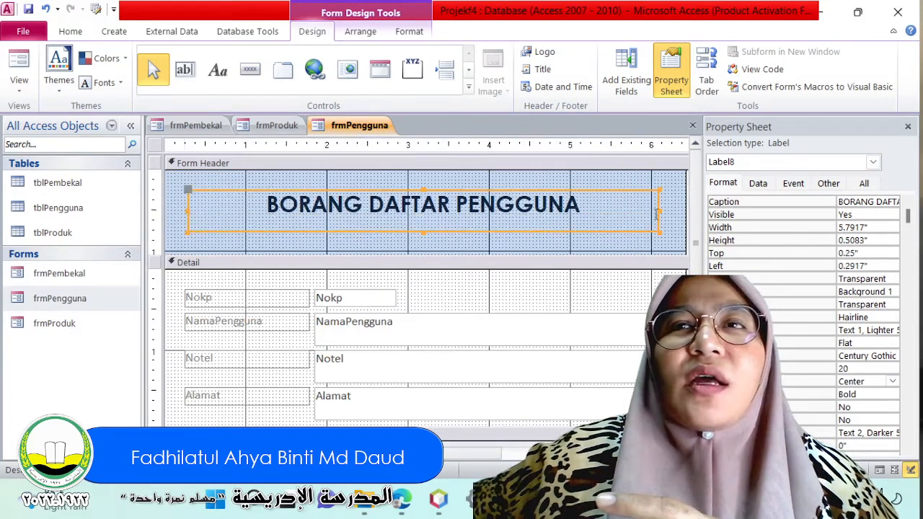
Narrow the title label to about 4.63 inches wide and place it about 1.08 inches from the form's left edge.
{"action": "left_click_drag", "start_coordinate": [656, 211], "coordinate": [602, 191]}
Switch to the Edge browser and search Bing for "grab logo".
{"action": "left_click", "coordinate": [405, 500]}
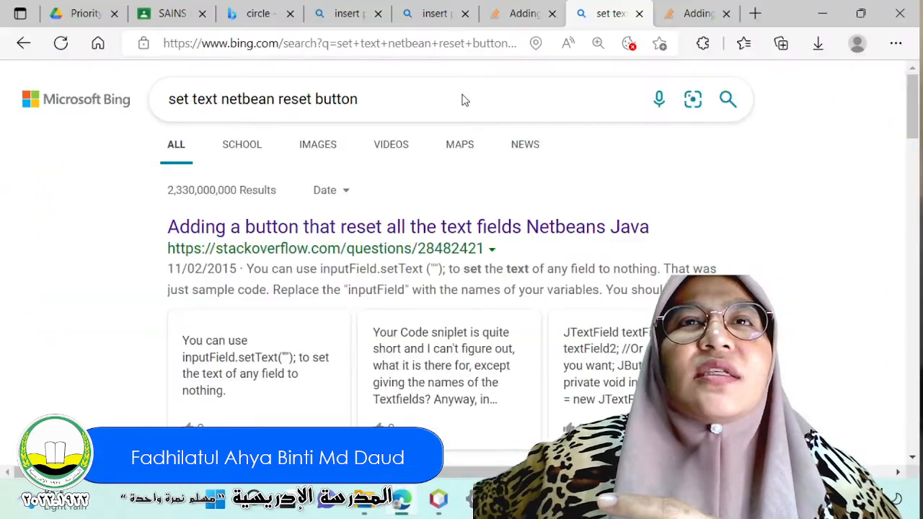
{"action": "left_click", "coordinate": [505, 45]}
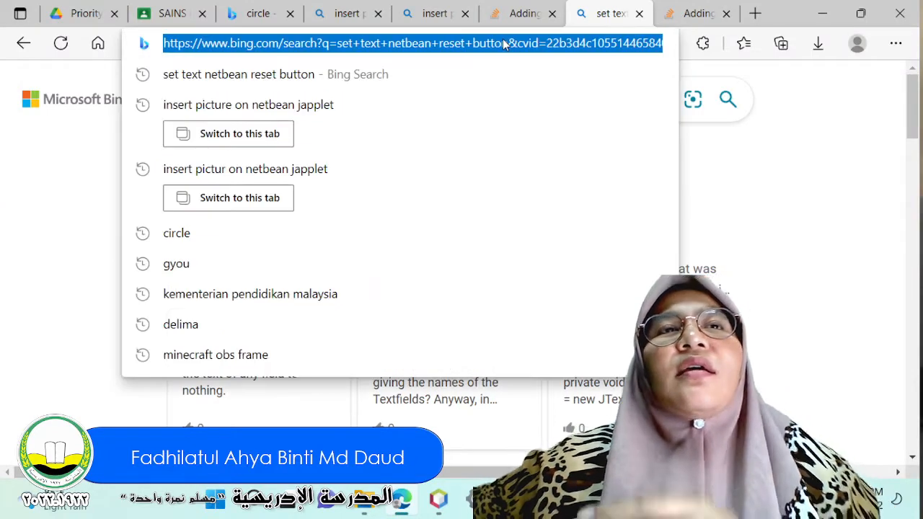
{"action": "type", "text": "grab"}
{"action": "key", "text": "Return"}
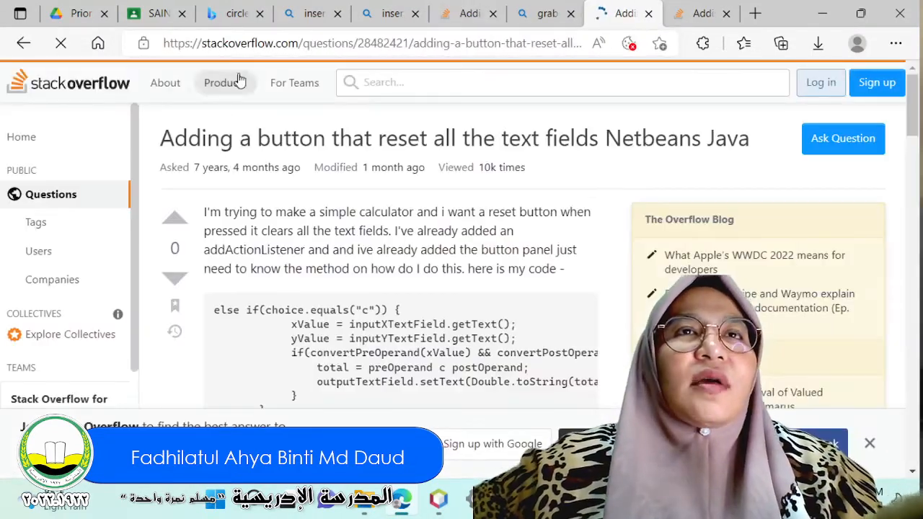
{"action": "left_click", "coordinate": [292, 45]}
{"action": "type", "text": "grba"}
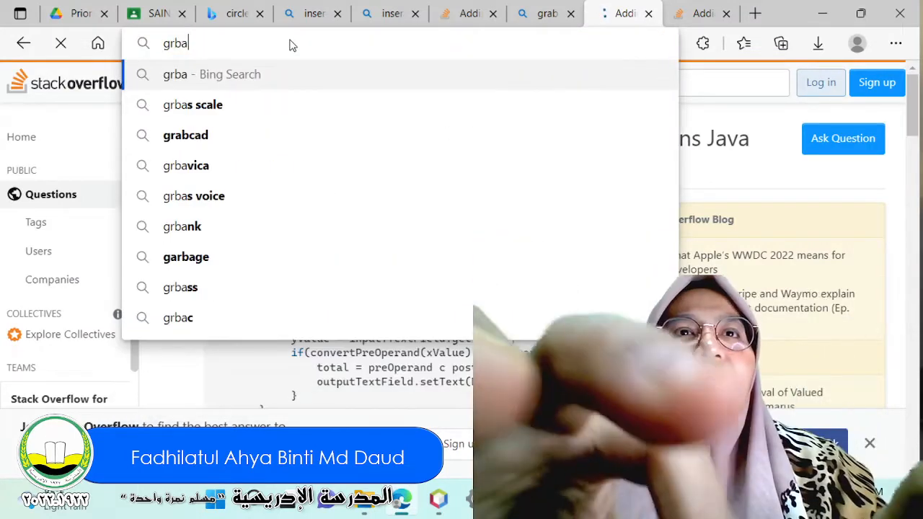
{"action": "key", "text": "BackSpace"}
{"action": "key", "text": "BackSpace"}
{"action": "type", "text": "ab logo"}
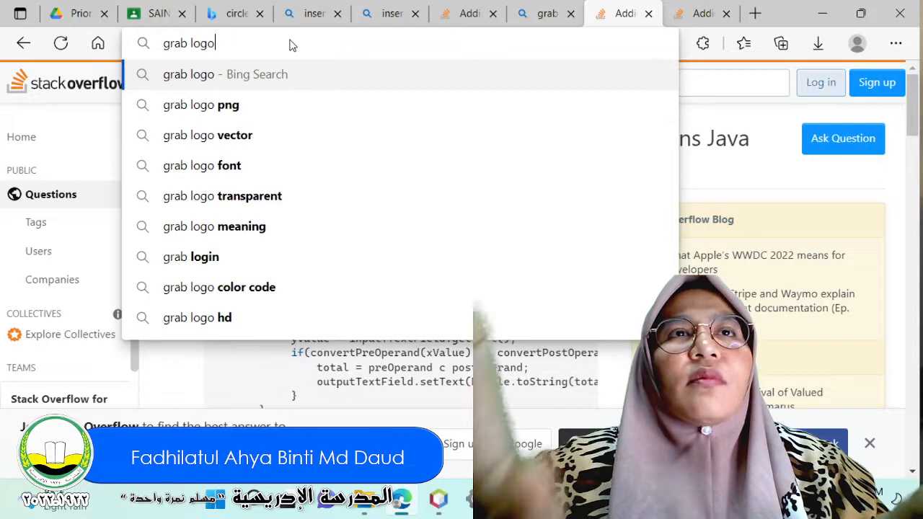
{"action": "key", "text": "Return"}
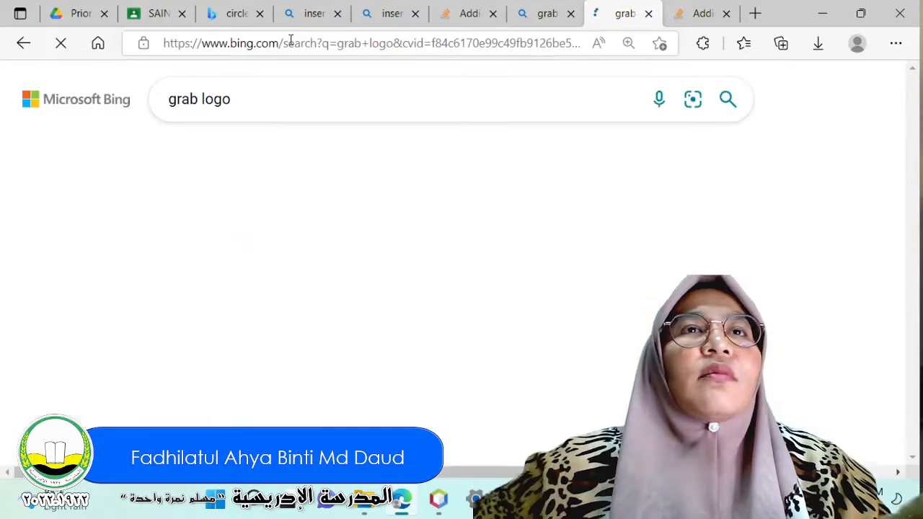
Open the Grab logo with a green background from the image results and save it to the Desktop as JPEG image R.
{"action": "scroll", "coordinate": [593, 305], "scroll_direction": "down", "scroll_amount": 2}
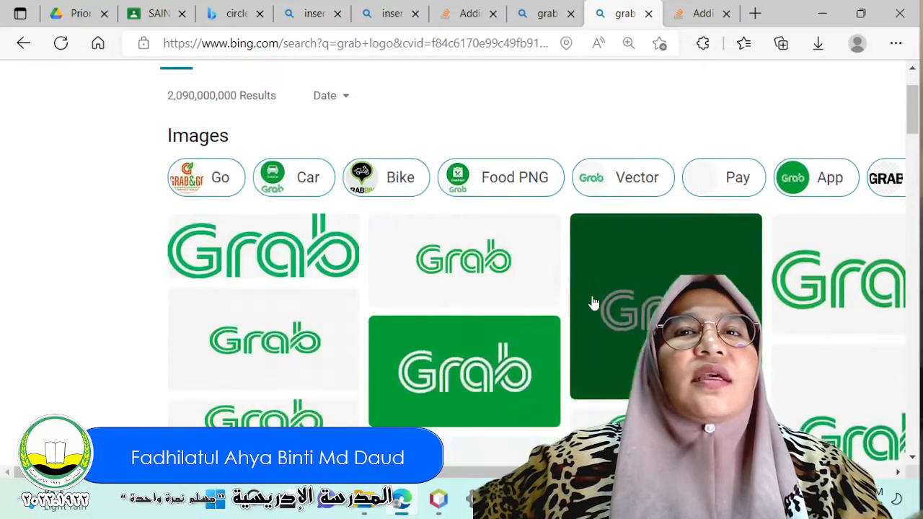
{"action": "left_click", "coordinate": [594, 305]}
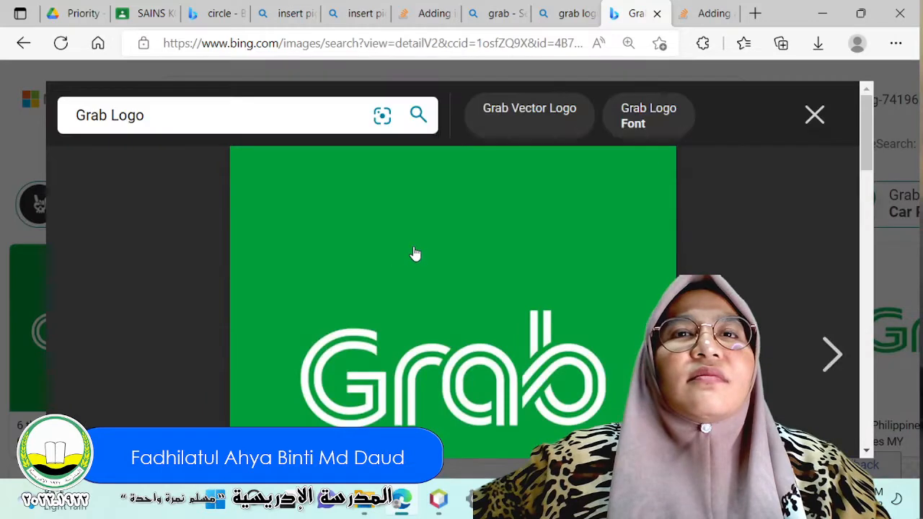
{"action": "right_click", "coordinate": [422, 255]}
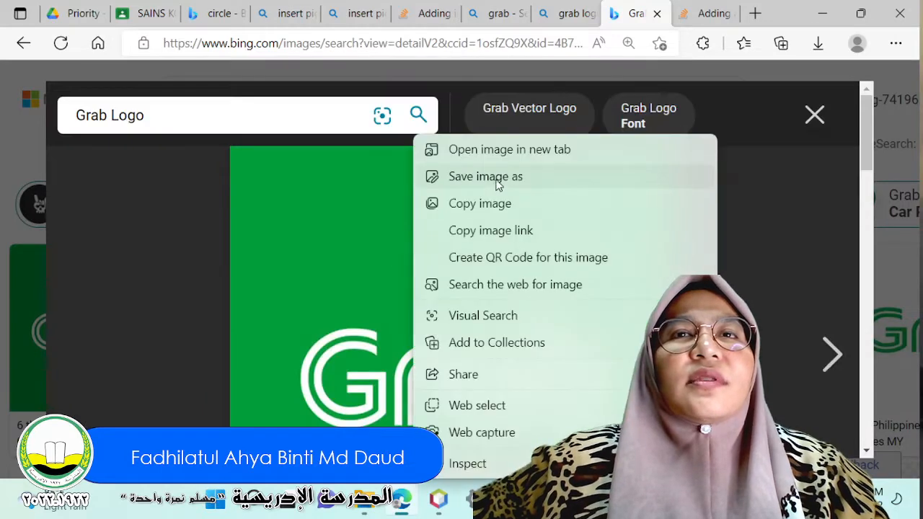
{"action": "left_click", "coordinate": [448, 178]}
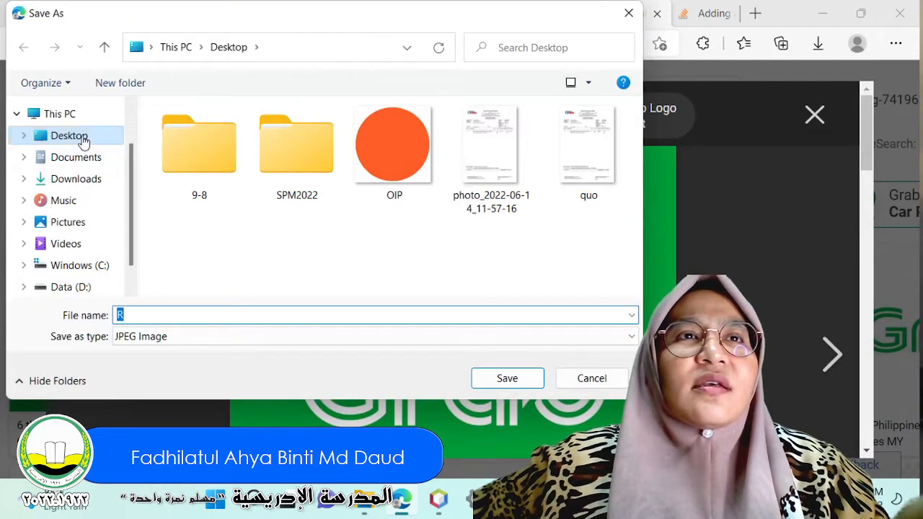
{"action": "left_click", "coordinate": [506, 378]}
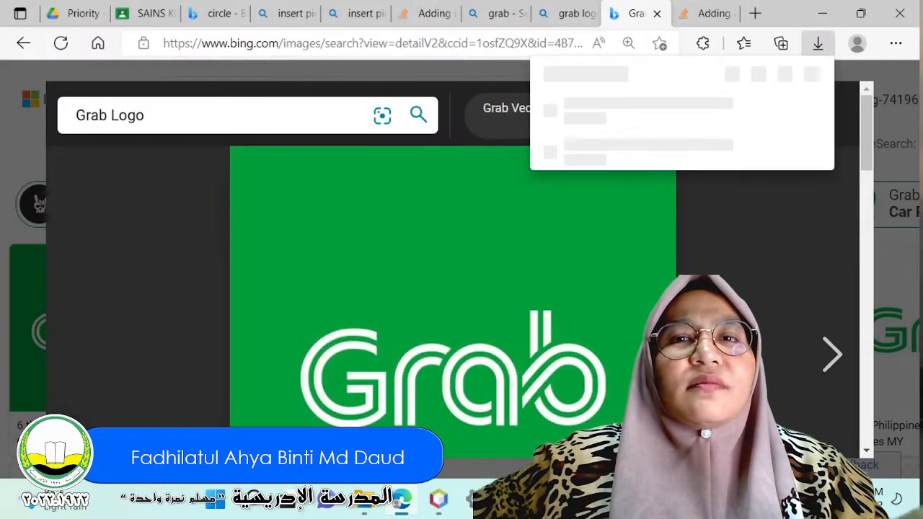
Return to Access and insert the Grab image R from the Desktop beside the header title, about 0.88 by 0.75 inches.
{"action": "mouse_move", "coordinate": [546, 499]}
{"action": "left_click", "coordinate": [456, 417]}
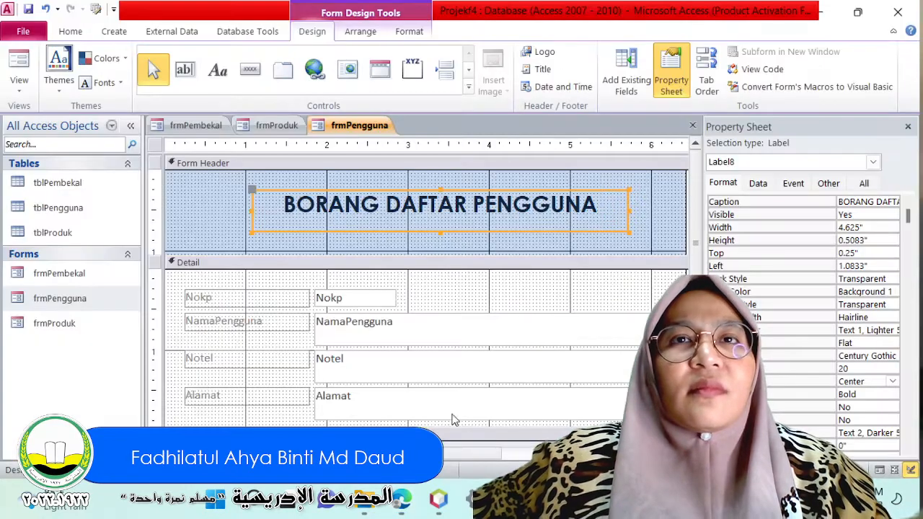
{"action": "left_click", "coordinate": [190, 207]}
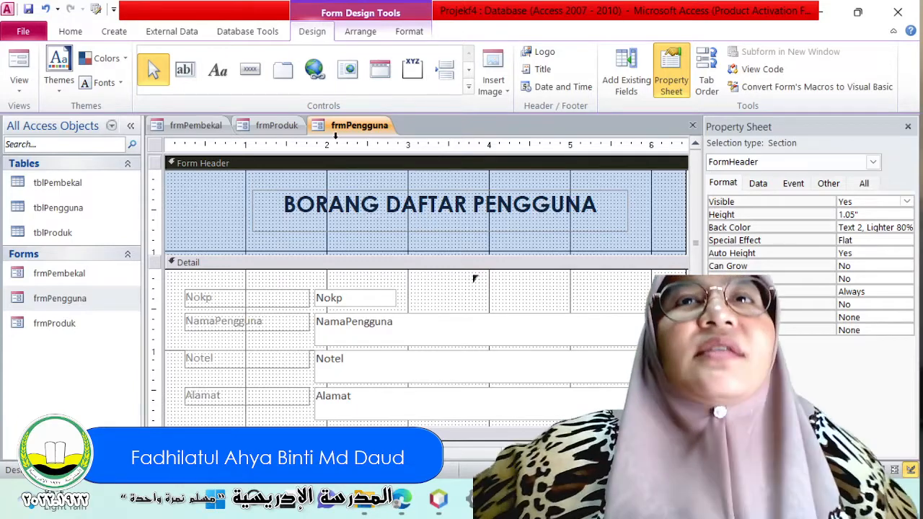
{"action": "left_click", "coordinate": [493, 81]}
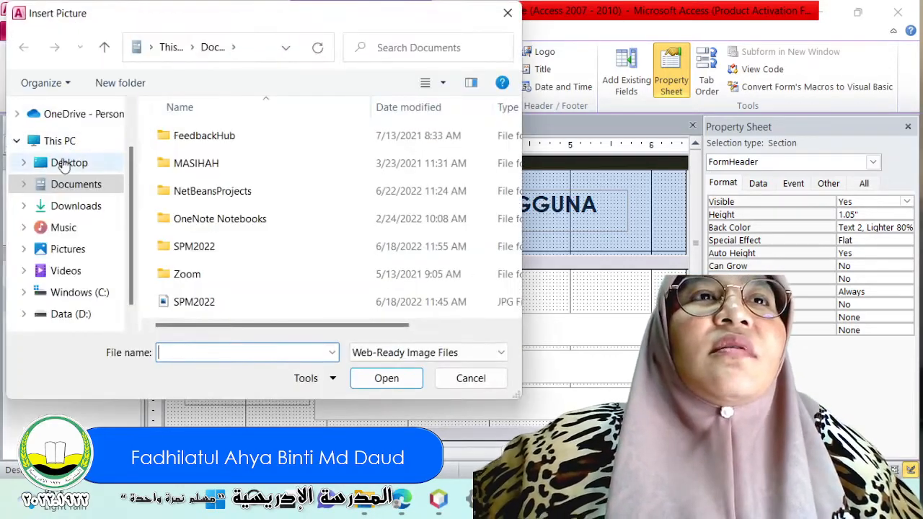
{"action": "left_click", "coordinate": [67, 164]}
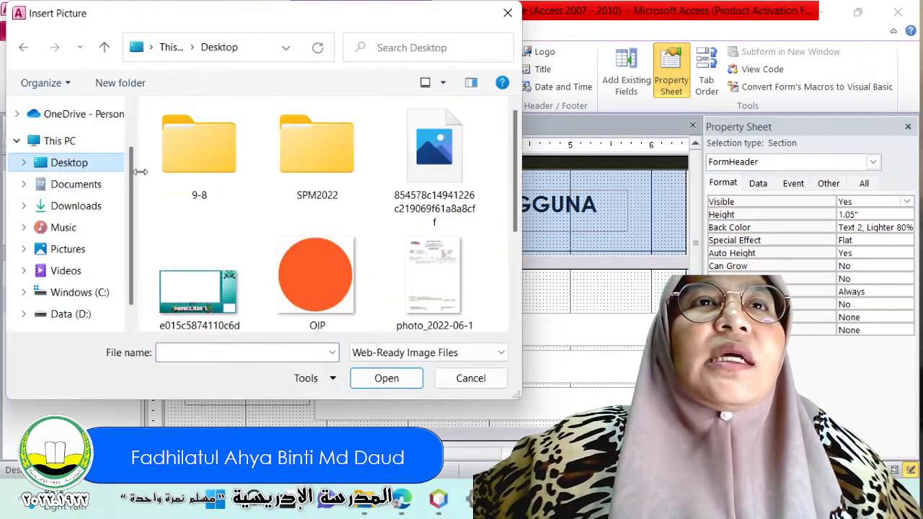
{"action": "scroll", "coordinate": [308, 227], "scroll_direction": "down", "scroll_amount": 2}
{"action": "double_click", "coordinate": [320, 278]}
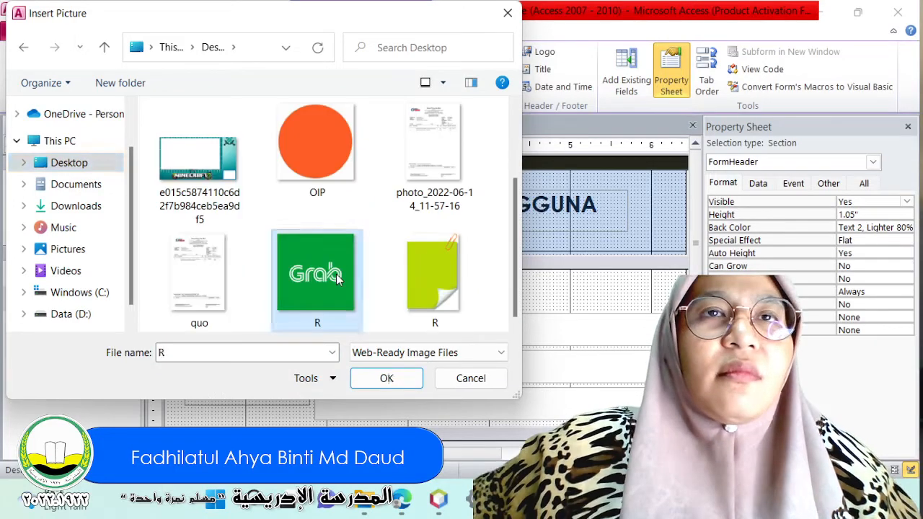
{"action": "left_click_drag", "start_coordinate": [172, 180], "coordinate": [206, 211]}
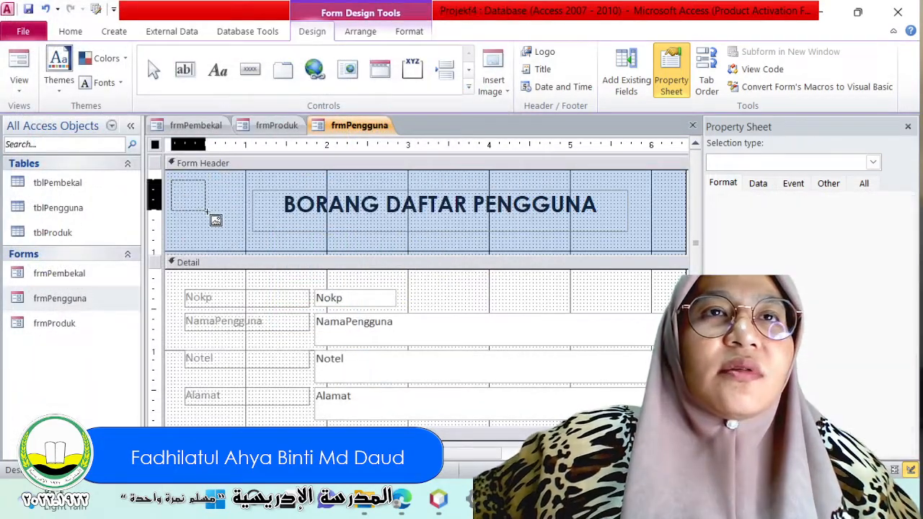
{"action": "left_click_drag", "start_coordinate": [242, 237], "coordinate": [244, 240]}
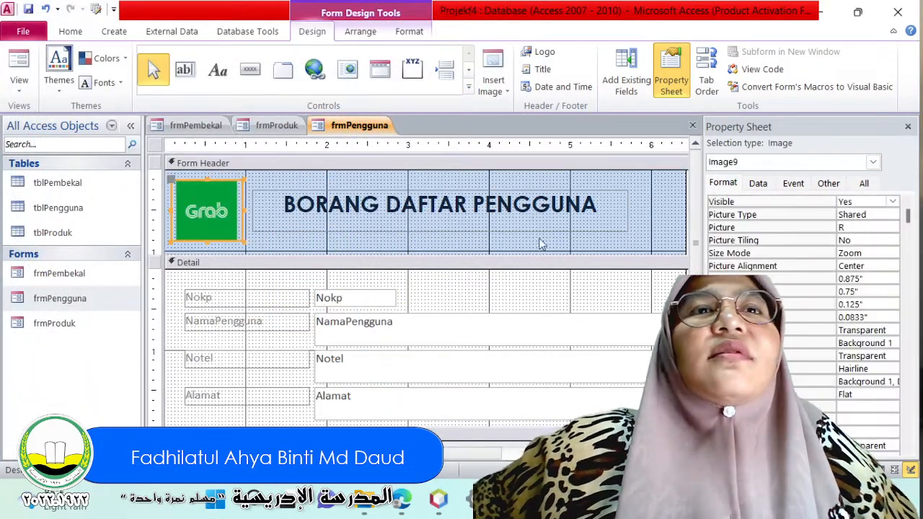
Set the form header's background colour to the lightest green Accent 3 theme shade.
{"action": "left_click", "coordinate": [659, 226]}
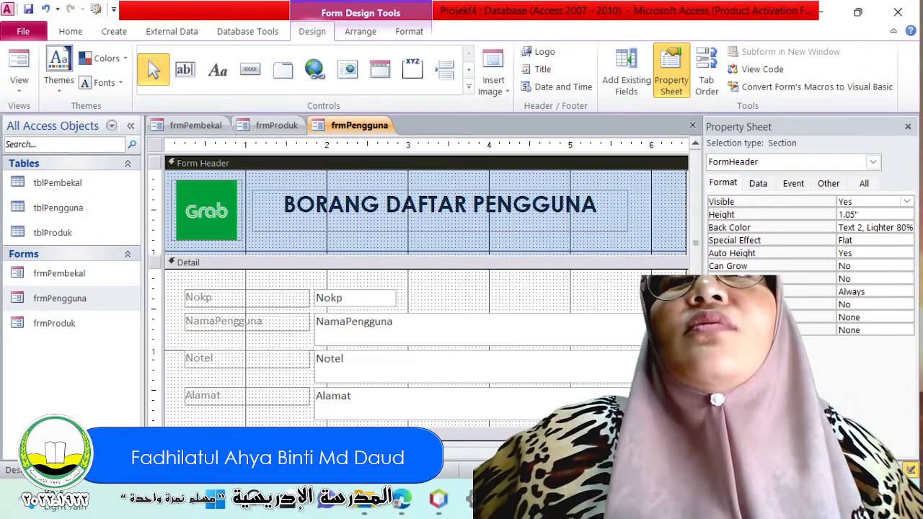
{"action": "left_click", "coordinate": [887, 228]}
{"action": "left_click", "coordinate": [892, 227]}
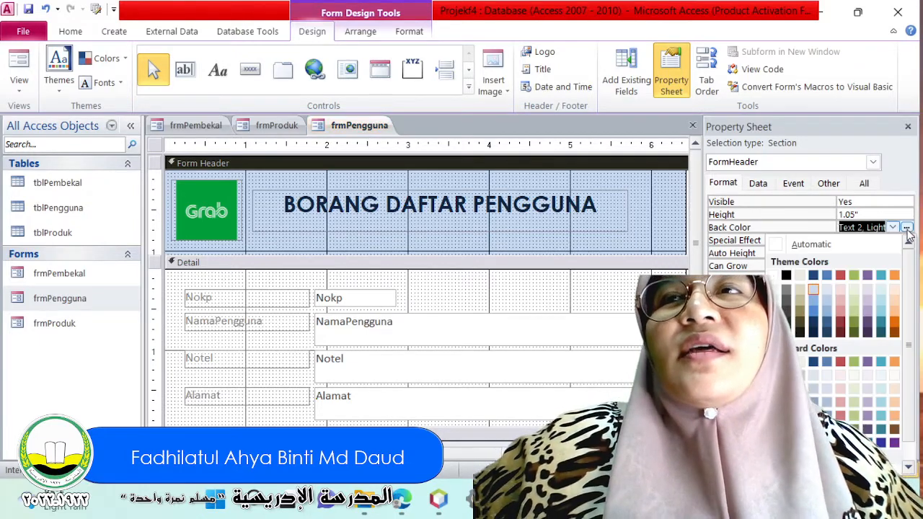
{"action": "left_click", "coordinate": [852, 290]}
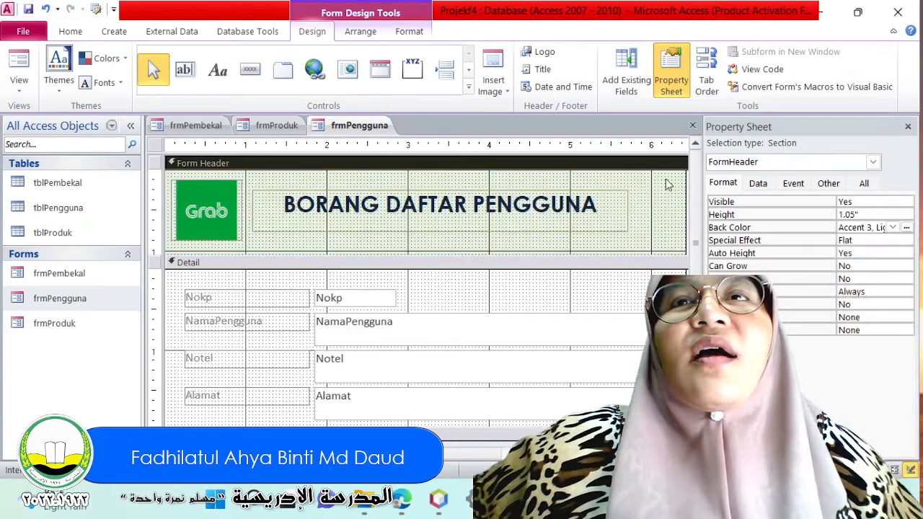
Extend the Detail section below the Alamat field to a height of about 2.88 inches.
{"action": "left_click", "coordinate": [624, 204]}
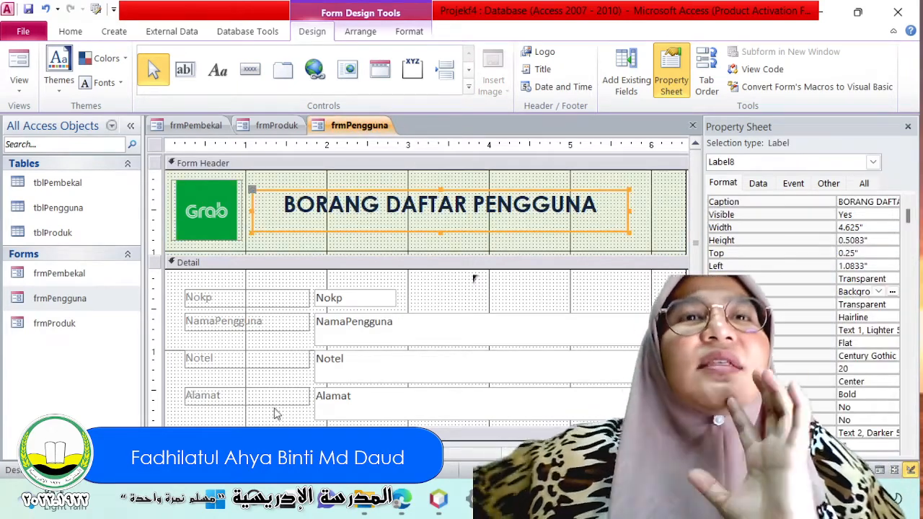
{"action": "scroll", "coordinate": [386, 272], "scroll_direction": "down", "scroll_amount": 3}
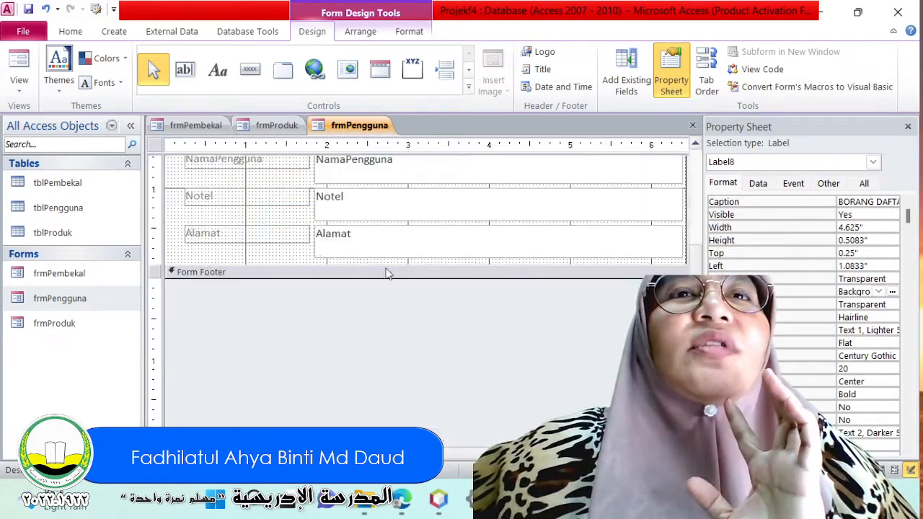
{"action": "left_click_drag", "start_coordinate": [388, 264], "coordinate": [382, 341]}
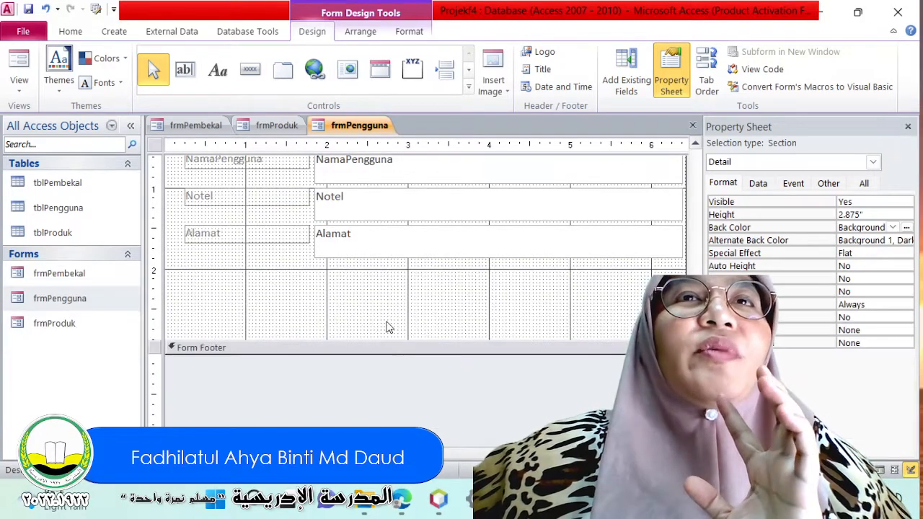
Draw a command button about 1.38 by 0.5 inches below the Alamat field and assign it the Save Record action from Record Operations.
{"action": "left_click", "coordinate": [248, 72]}
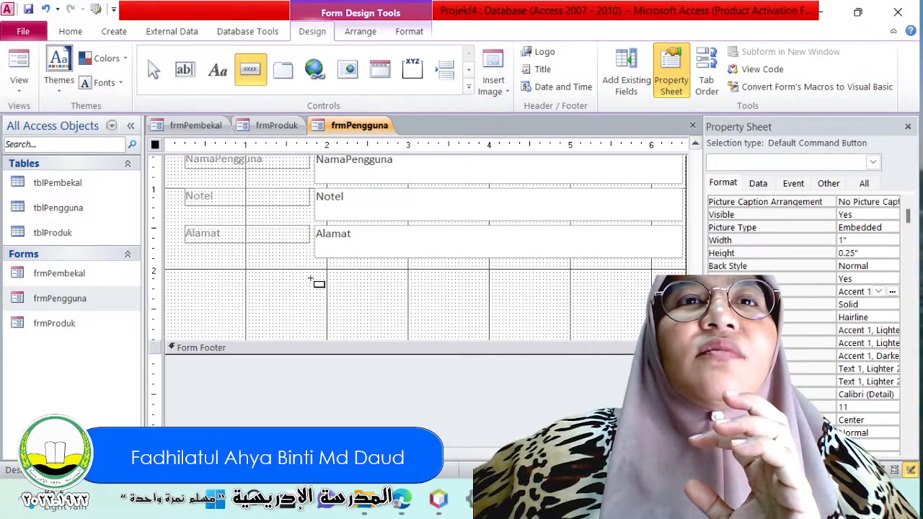
{"action": "left_click_drag", "start_coordinate": [311, 279], "coordinate": [341, 306]}
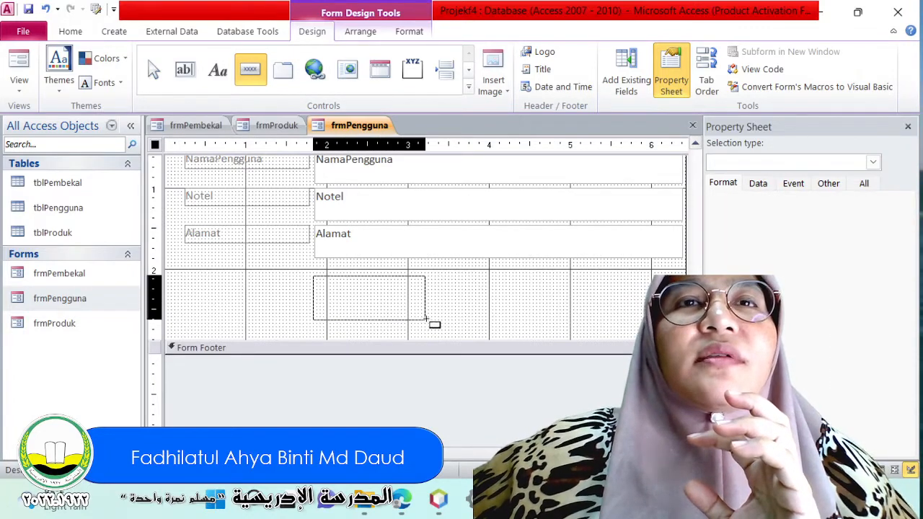
{"action": "left_click_drag", "start_coordinate": [425, 318], "coordinate": [425, 318]}
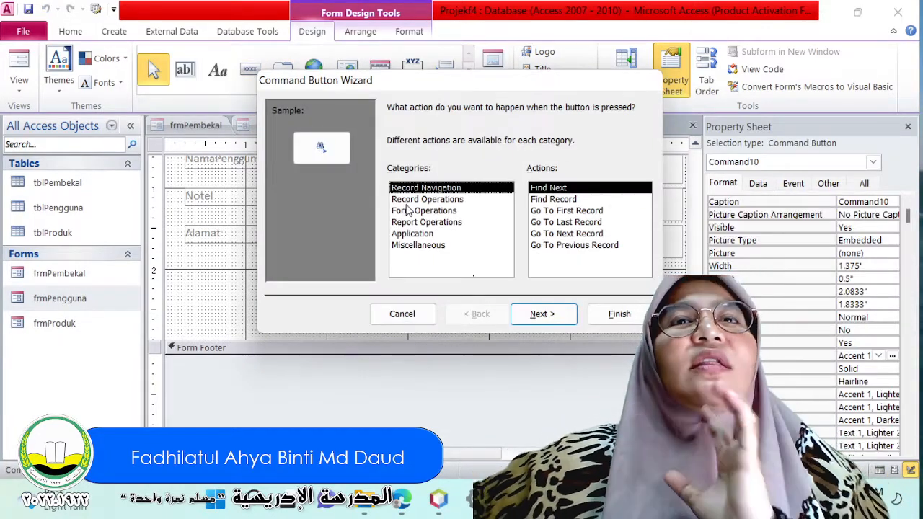
{"action": "left_click", "coordinate": [411, 211]}
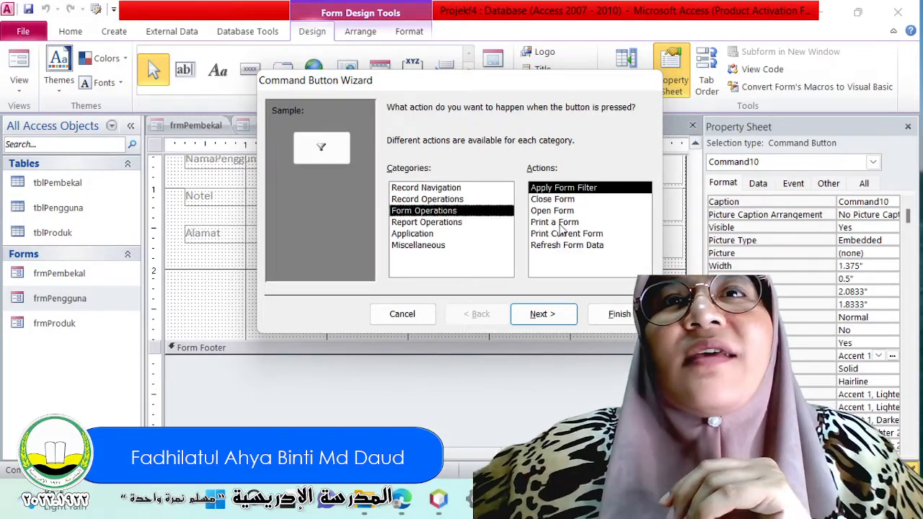
{"action": "left_click", "coordinate": [433, 203]}
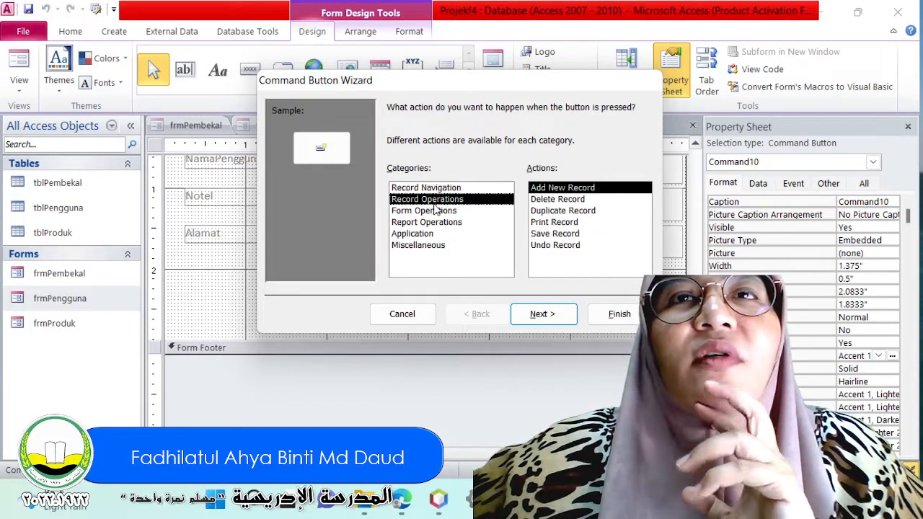
{"action": "left_click", "coordinate": [546, 234]}
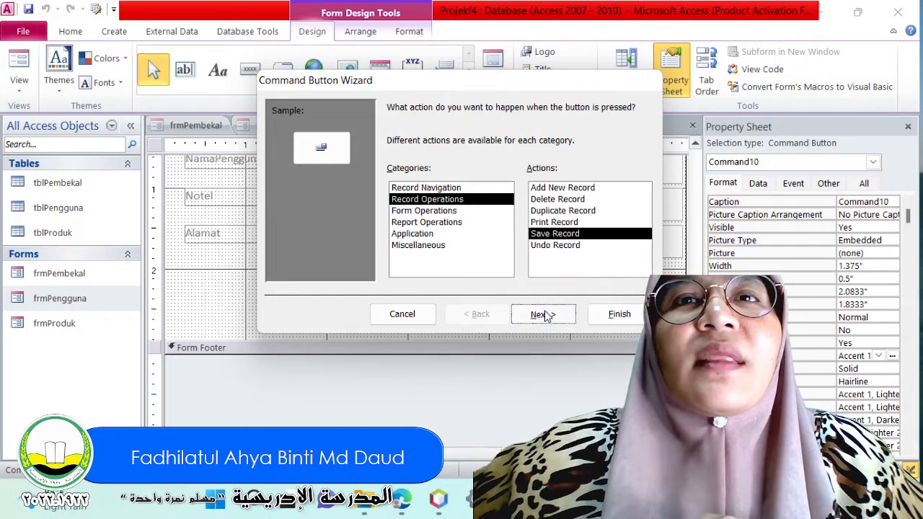
{"action": "left_click", "coordinate": [542, 314]}
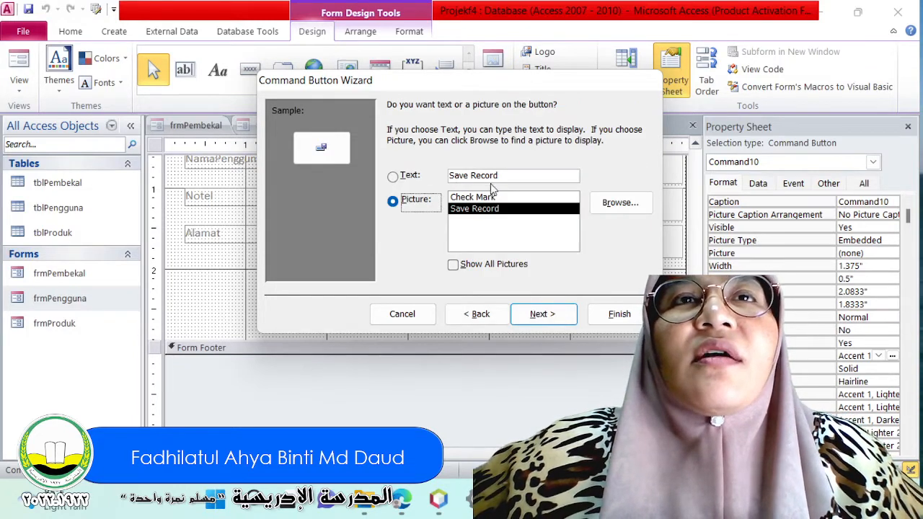
Label the command button with the text SIMPAN, finish the wizard, and select the button on the form.
{"action": "left_click_drag", "start_coordinate": [534, 171], "coordinate": [369, 168]}
{"action": "type", "text": "S"}
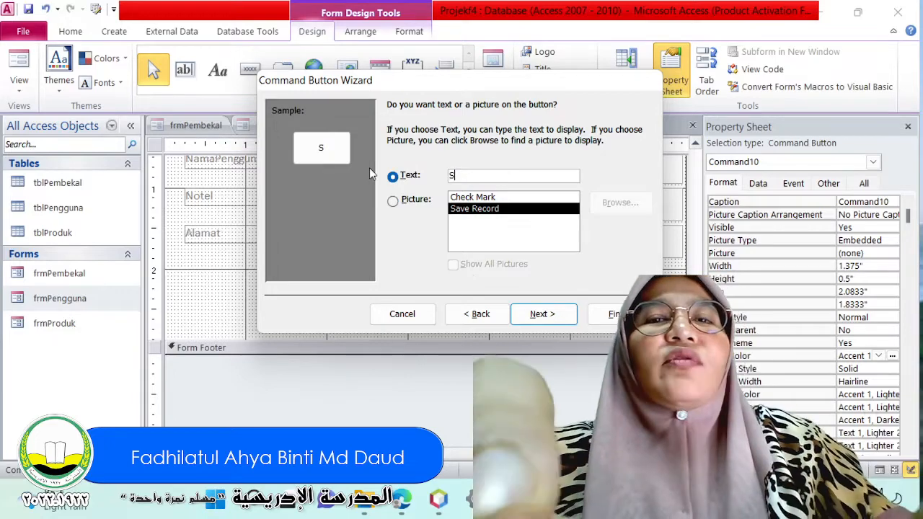
{"action": "type", "text": "IMPAN"}
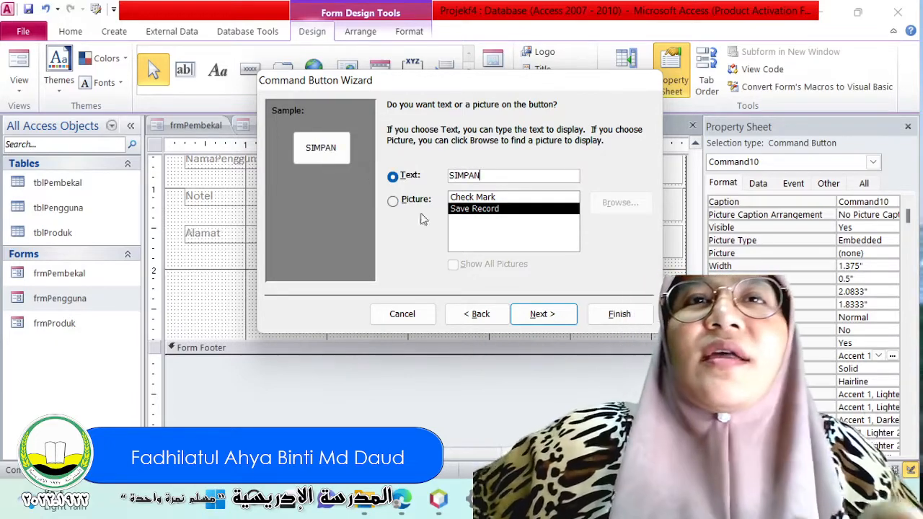
{"action": "left_click", "coordinate": [575, 314]}
{"action": "left_click", "coordinate": [614, 313]}
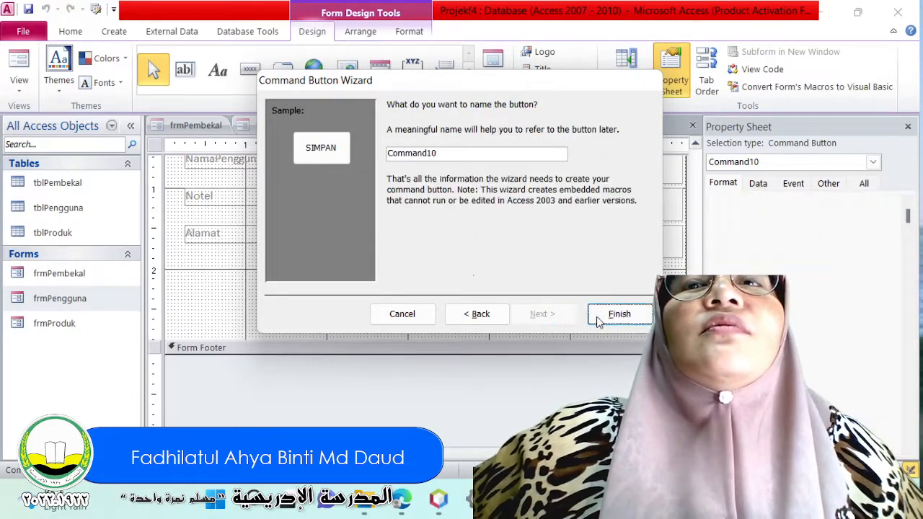
{"action": "left_click", "coordinate": [393, 297]}
{"action": "left_click", "coordinate": [357, 285]}
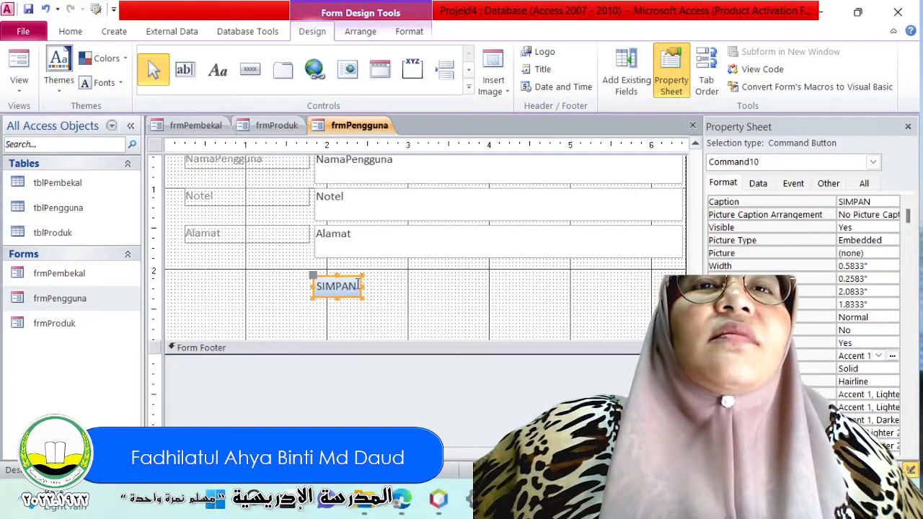
Widen the SIMPAN button below the Alamat field to about 0.83 inches.
{"action": "left_click_drag", "start_coordinate": [363, 285], "coordinate": [383, 286]}
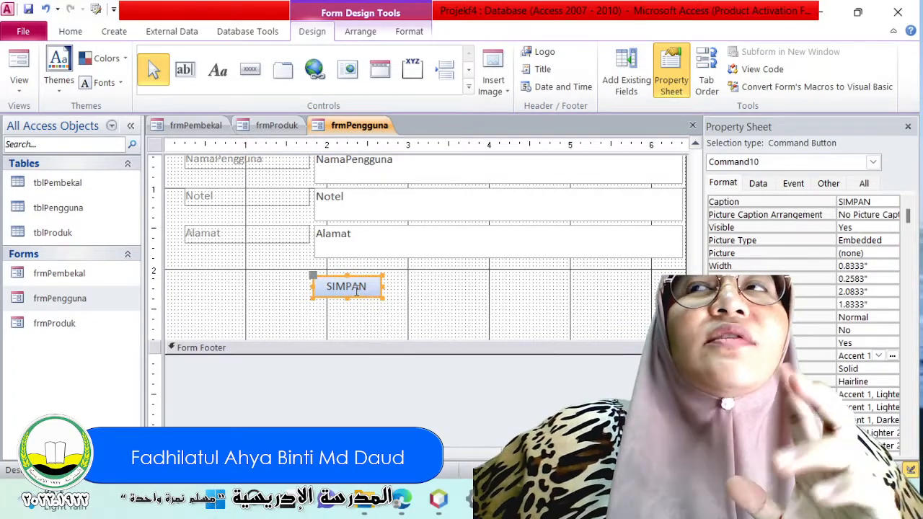
{"action": "left_click", "coordinate": [373, 306]}
{"action": "left_click", "coordinate": [378, 290]}
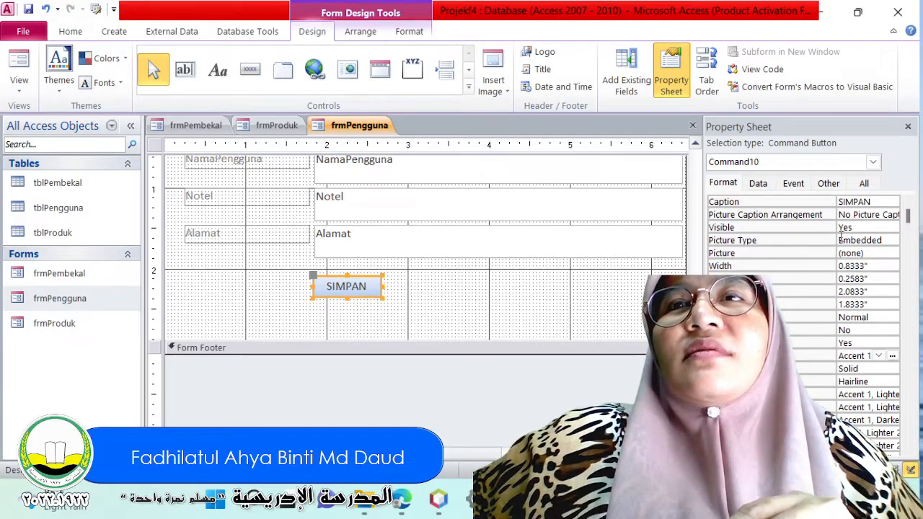
Look through the SIMPAN button's format properties and its full property list, then deselect the button.
{"action": "scroll", "coordinate": [843, 288], "scroll_direction": "down", "scroll_amount": 9}
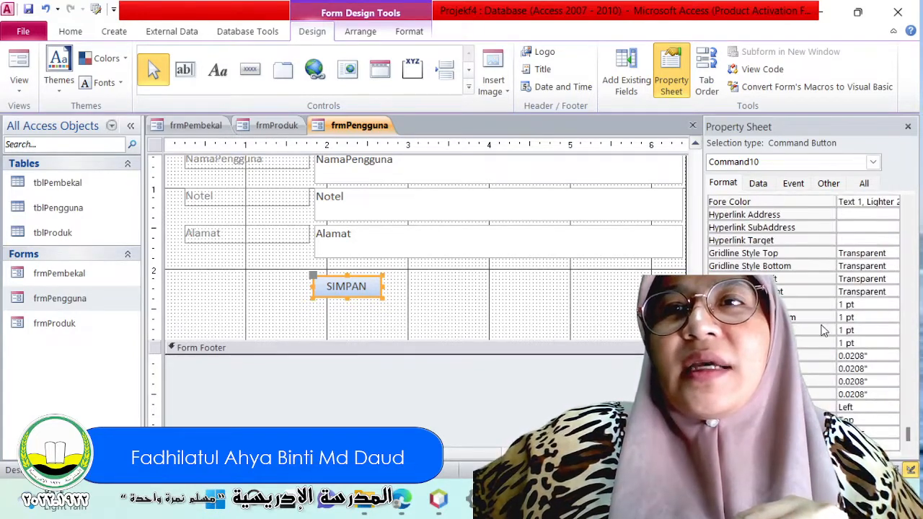
{"action": "scroll", "coordinate": [800, 303], "scroll_direction": "up", "scroll_amount": 1}
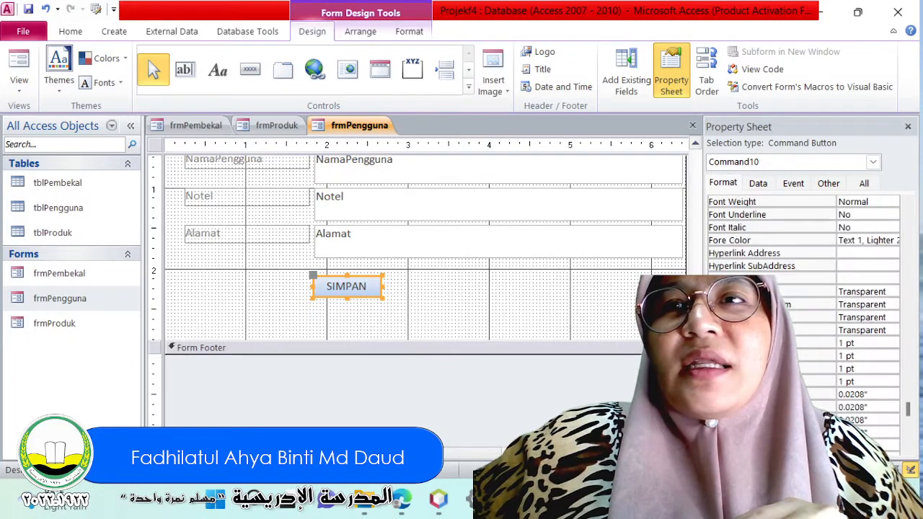
{"action": "scroll", "coordinate": [800, 303], "scroll_direction": "down", "scroll_amount": 1}
{"action": "scroll", "coordinate": [800, 303], "scroll_direction": "up", "scroll_amount": 3}
{"action": "scroll", "coordinate": [800, 303], "scroll_direction": "up", "scroll_amount": 6}
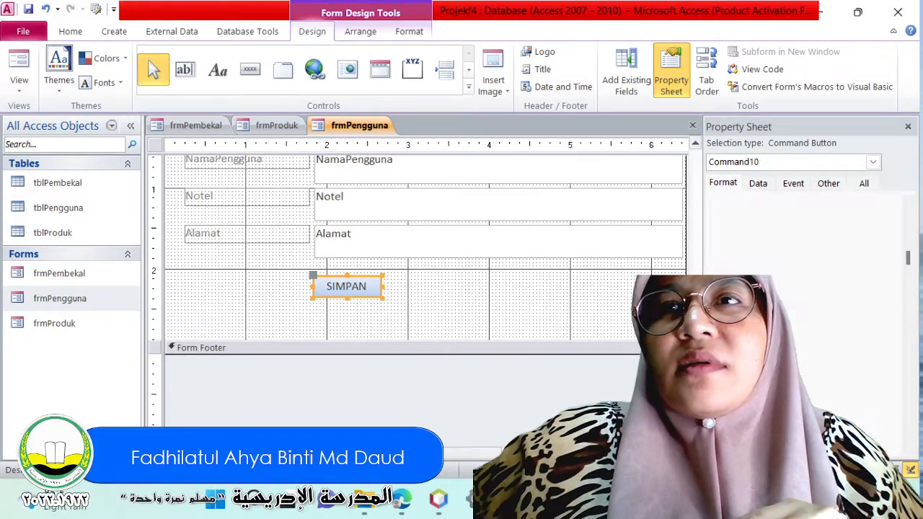
{"action": "scroll", "coordinate": [800, 303], "scroll_direction": "down", "scroll_amount": 9}
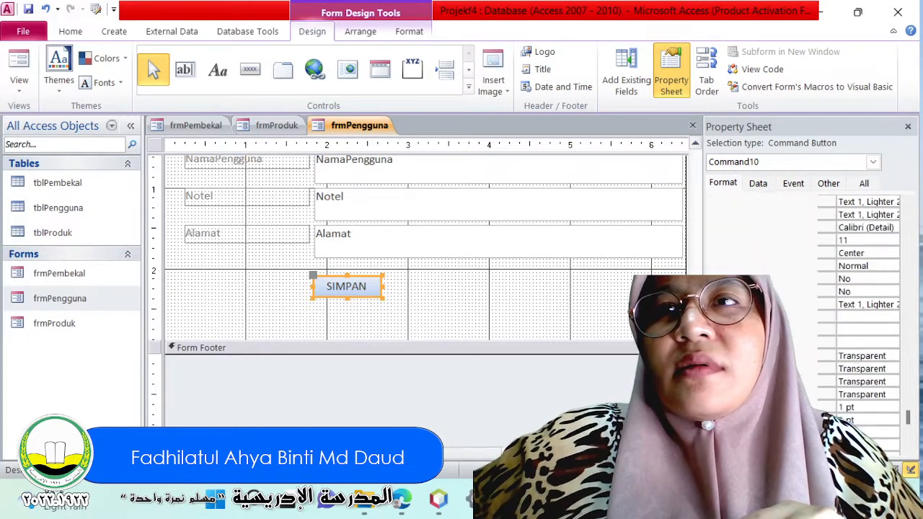
{"action": "left_click", "coordinate": [864, 185]}
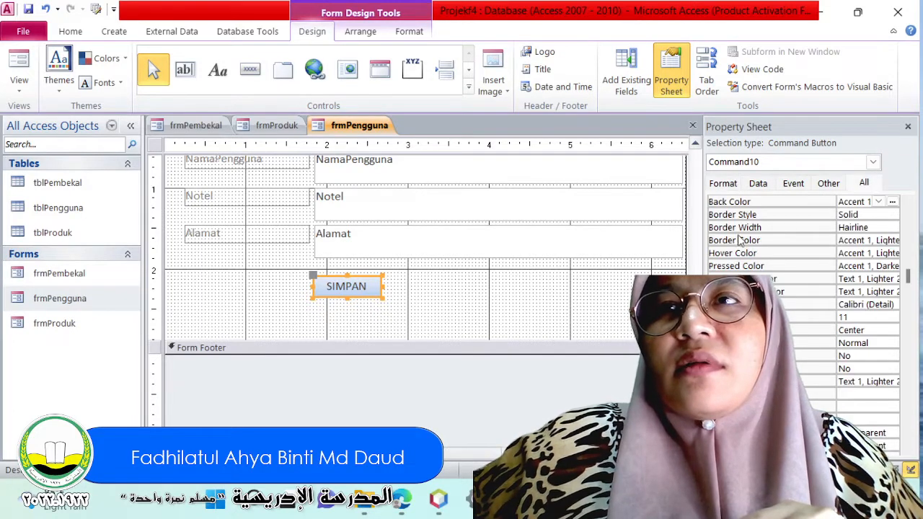
{"action": "scroll", "coordinate": [760, 228], "scroll_direction": "down", "scroll_amount": 10}
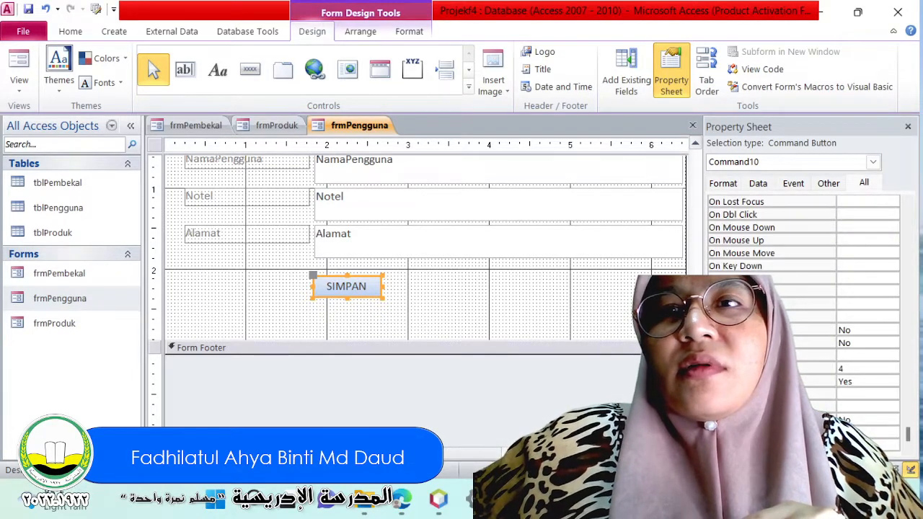
{"action": "scroll", "coordinate": [800, 303], "scroll_direction": "up", "scroll_amount": 3}
{"action": "scroll", "coordinate": [800, 303], "scroll_direction": "up", "scroll_amount": 8}
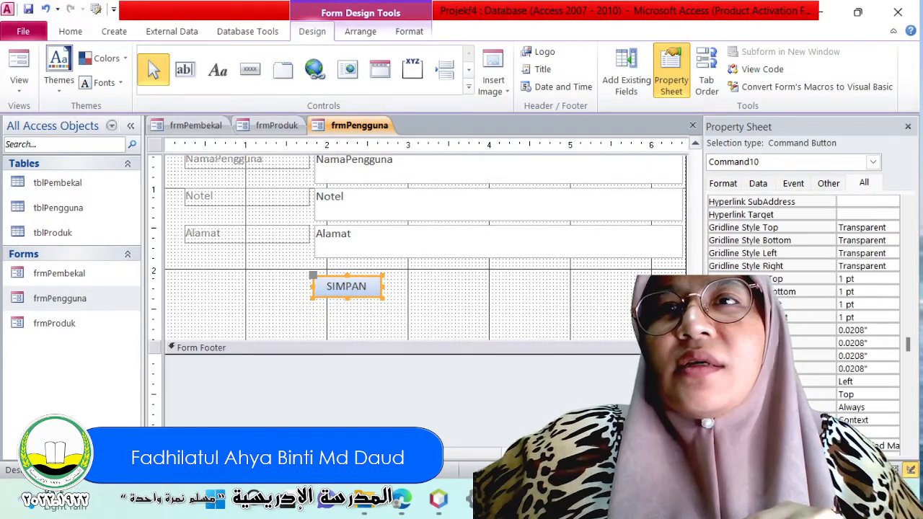
{"action": "scroll", "coordinate": [800, 303], "scroll_direction": "up", "scroll_amount": 7}
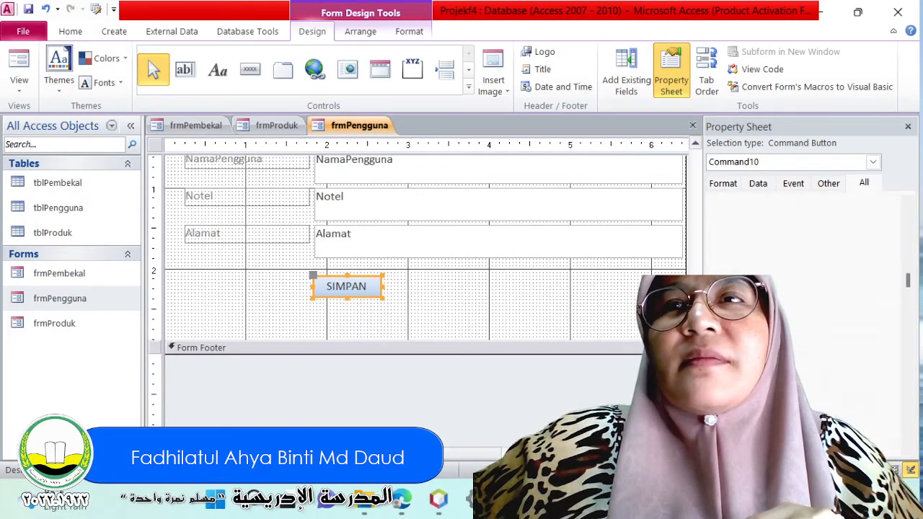
{"action": "scroll", "coordinate": [800, 303], "scroll_direction": "down", "scroll_amount": 2}
{"action": "scroll", "coordinate": [800, 303], "scroll_direction": "down", "scroll_amount": 3}
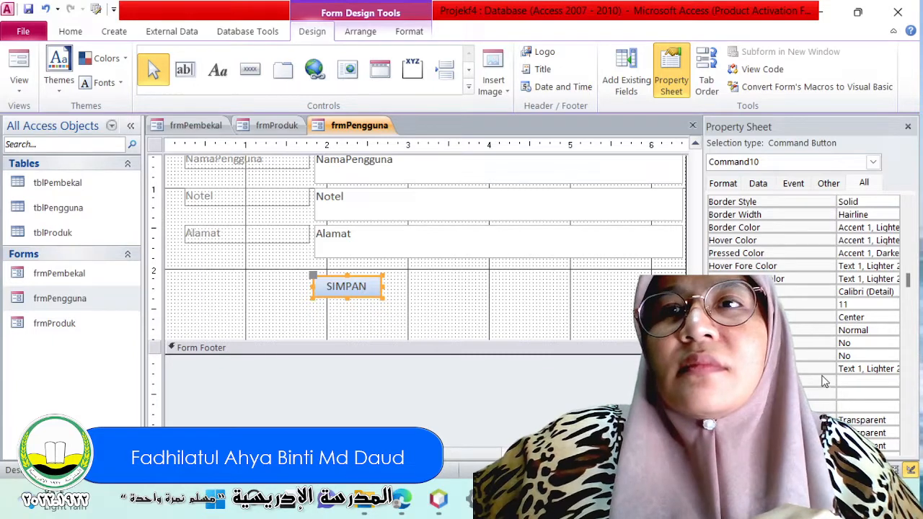
{"action": "scroll", "coordinate": [804, 372], "scroll_direction": "down", "scroll_amount": 10}
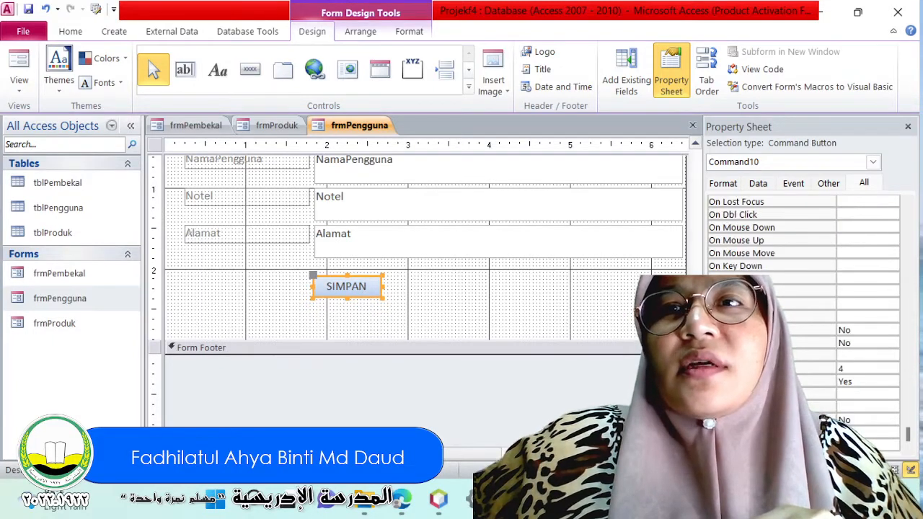
{"action": "scroll", "coordinate": [800, 317], "scroll_direction": "up", "scroll_amount": 6}
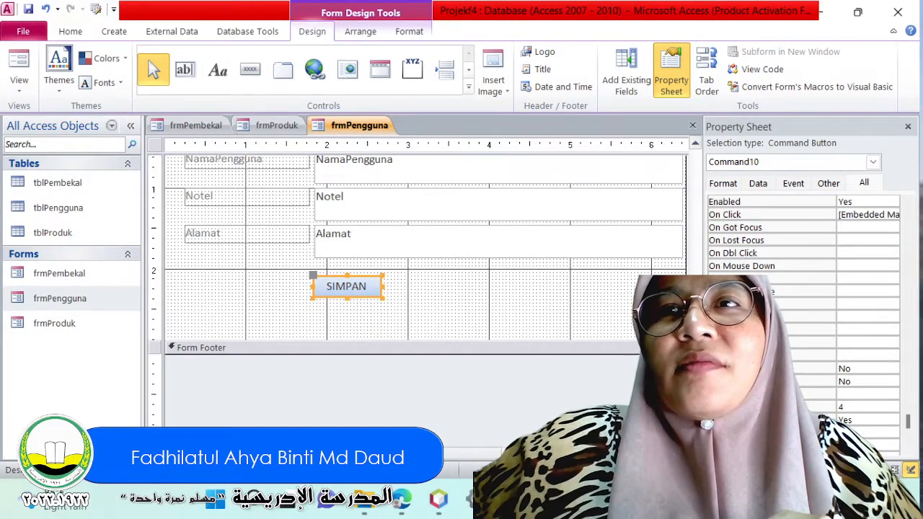
{"action": "scroll", "coordinate": [801, 318], "scroll_direction": "up", "scroll_amount": 3}
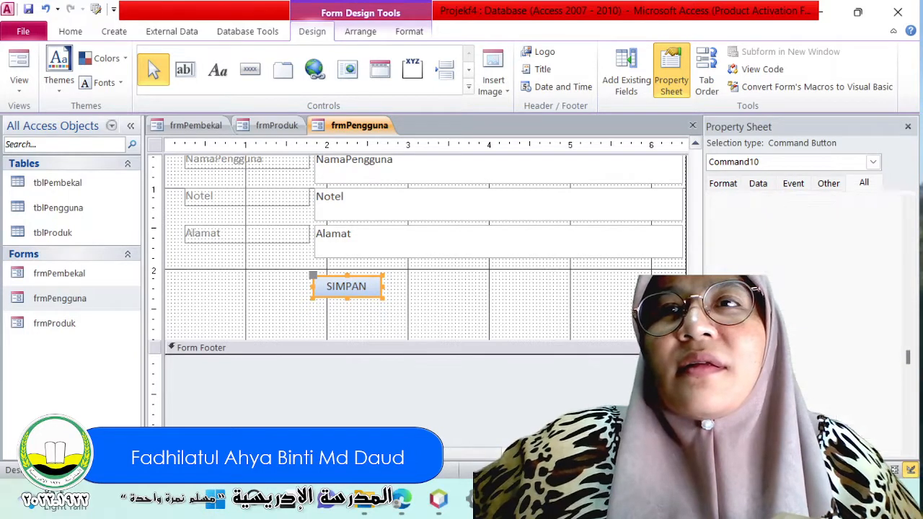
{"action": "left_click", "coordinate": [540, 285]}
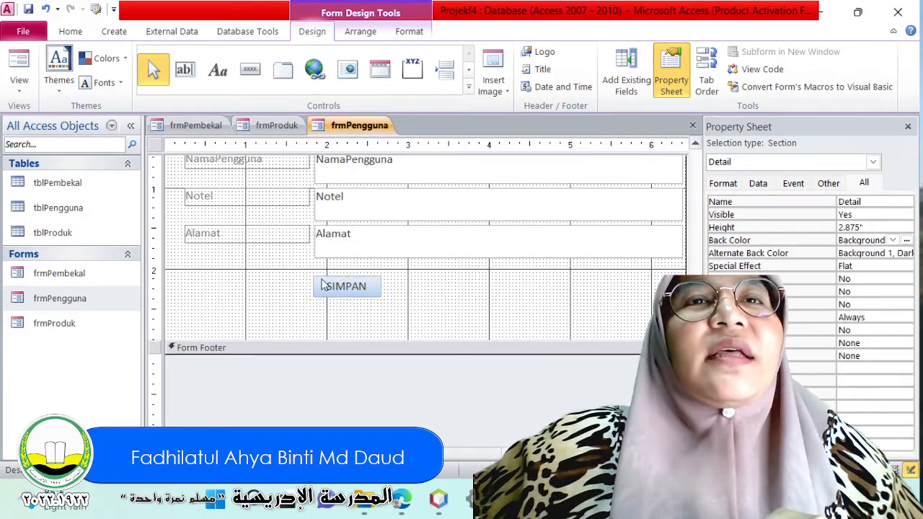
Draw a command button about 0.83 by 0.25 inches just right of SIMPAN and assign it Add New Record from Record Operations.
{"action": "left_click", "coordinate": [248, 73]}
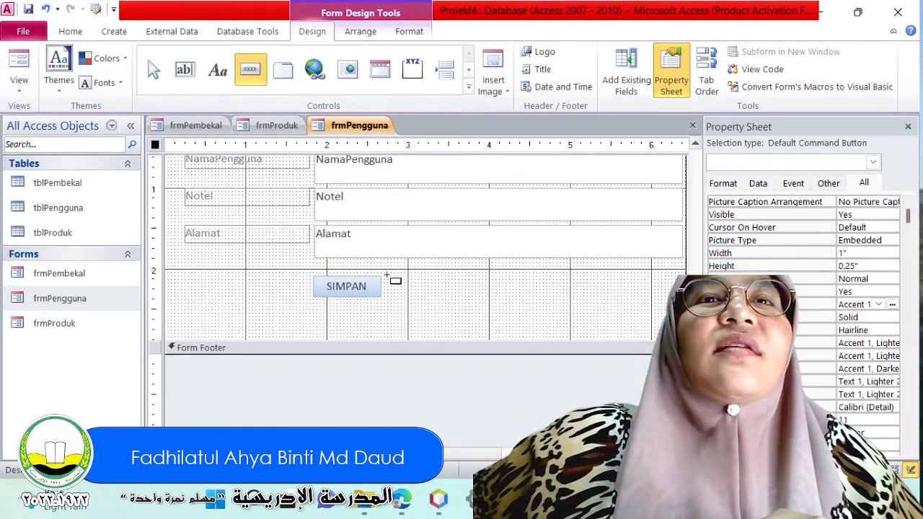
{"action": "left_click_drag", "start_coordinate": [388, 276], "coordinate": [457, 297]}
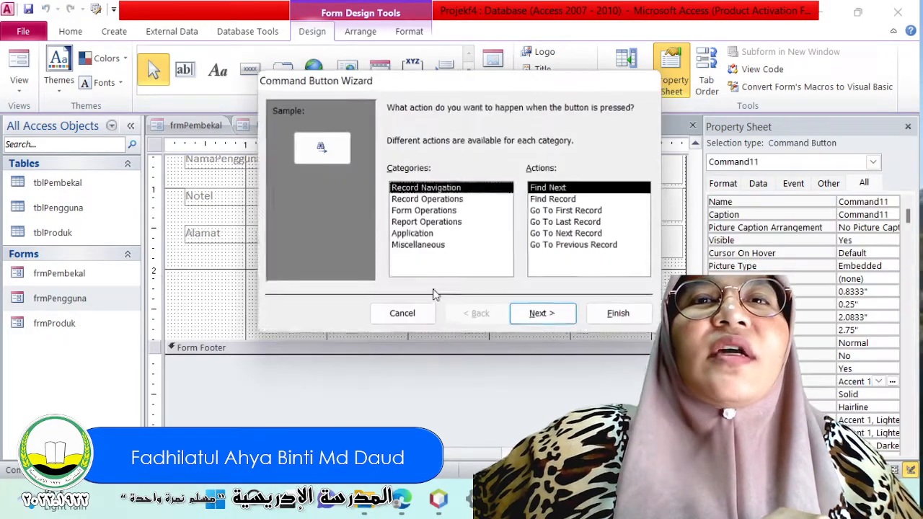
{"action": "left_click", "coordinate": [430, 199]}
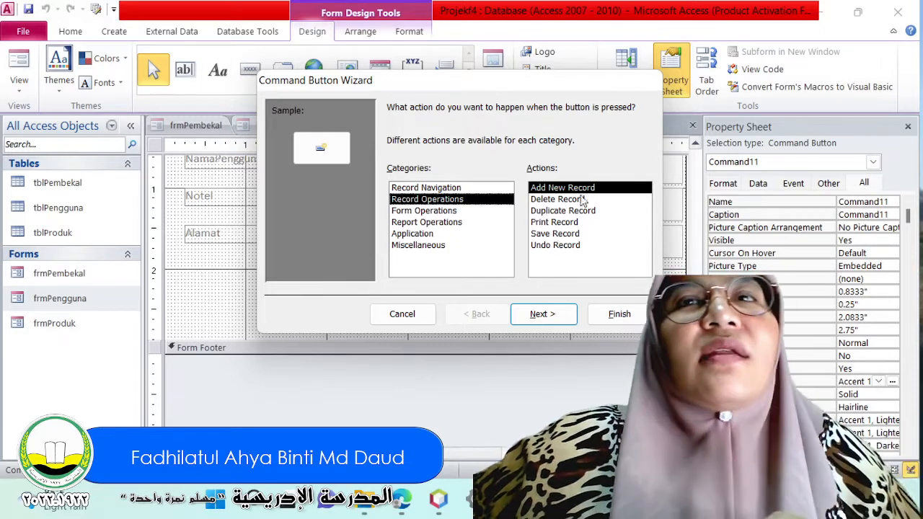
{"action": "left_click", "coordinate": [542, 314]}
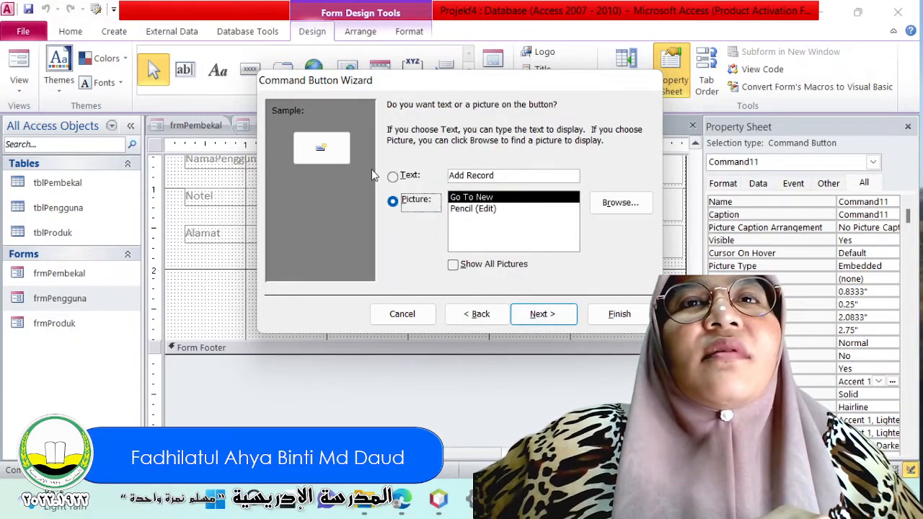
Label the new command button with the text TAMBAH REKOD instead of a picture.
{"action": "left_click", "coordinate": [393, 177]}
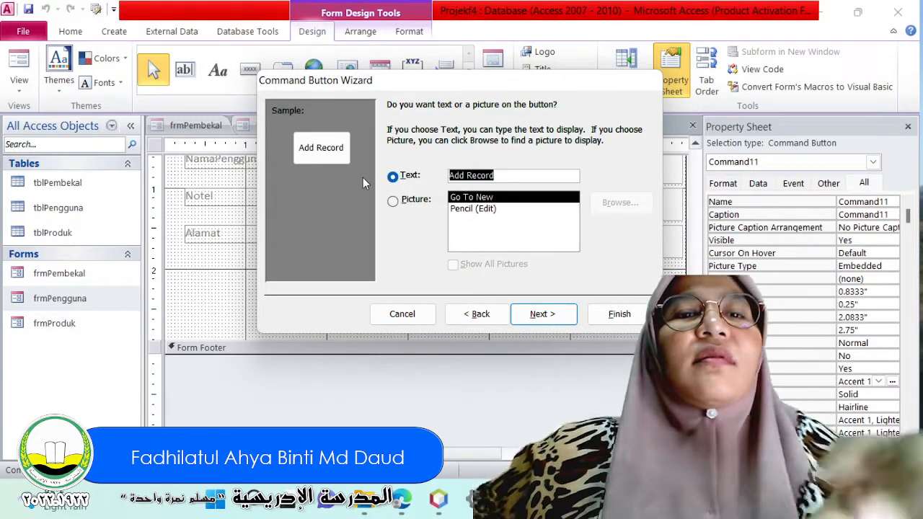
{"action": "type", "text": "TAMABAH"}
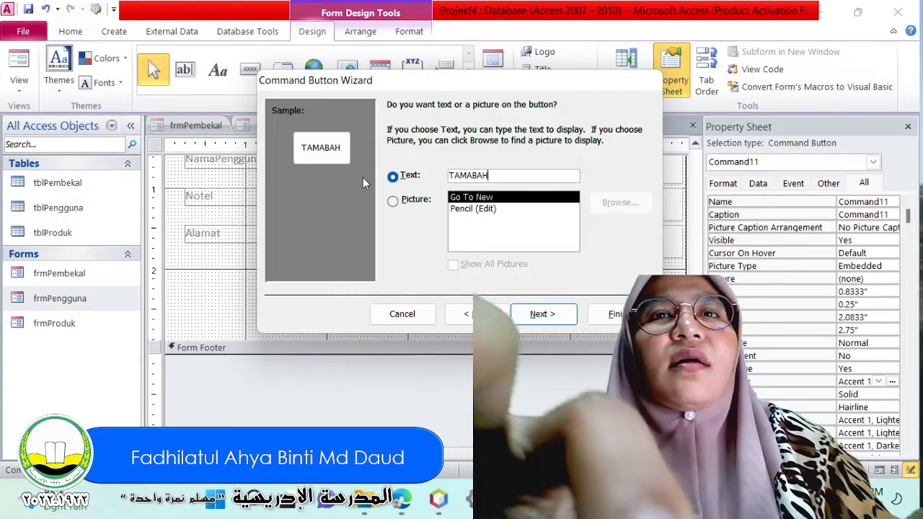
{"action": "key", "text": "BackSpace"}
{"action": "key", "text": "BackSpace"}
{"action": "key", "text": "BackSpace"}
{"action": "key", "text": "BackSpace"}
{"action": "type", "text": "BAH "}
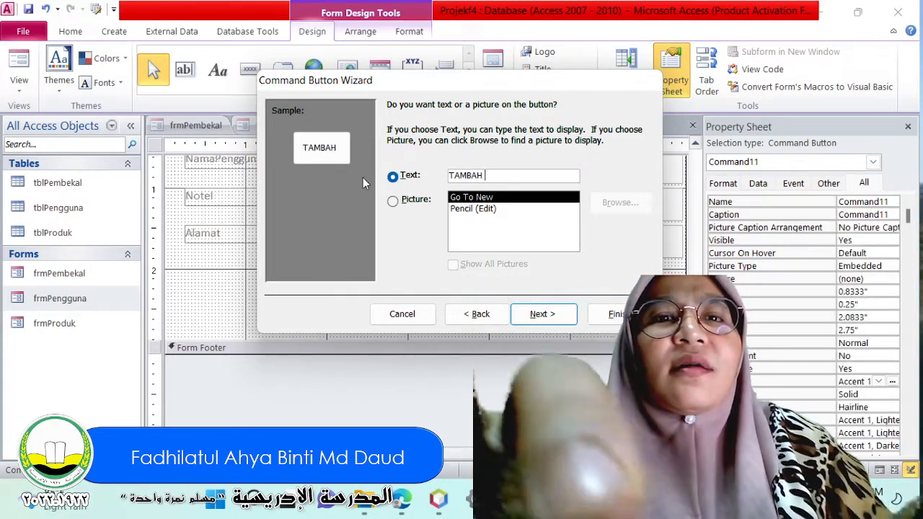
{"action": "type", "text": "REKOD"}
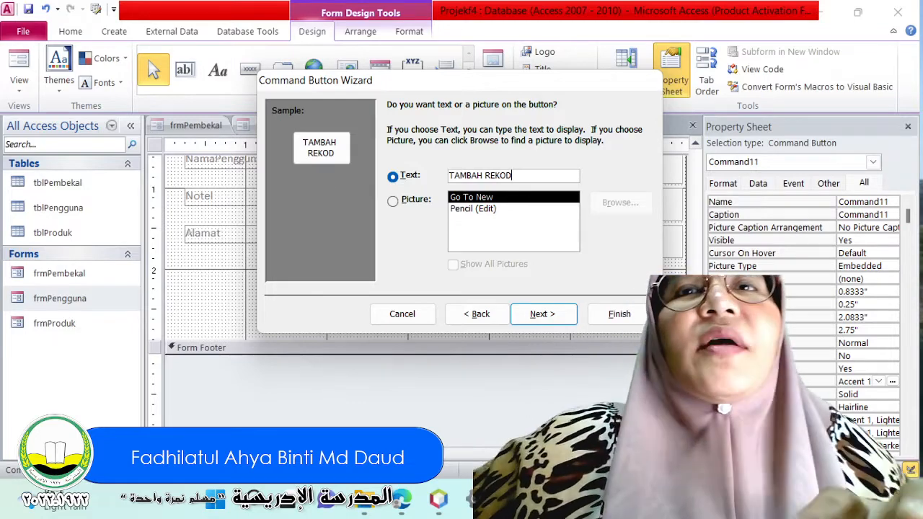
{"action": "left_click", "coordinate": [534, 314]}
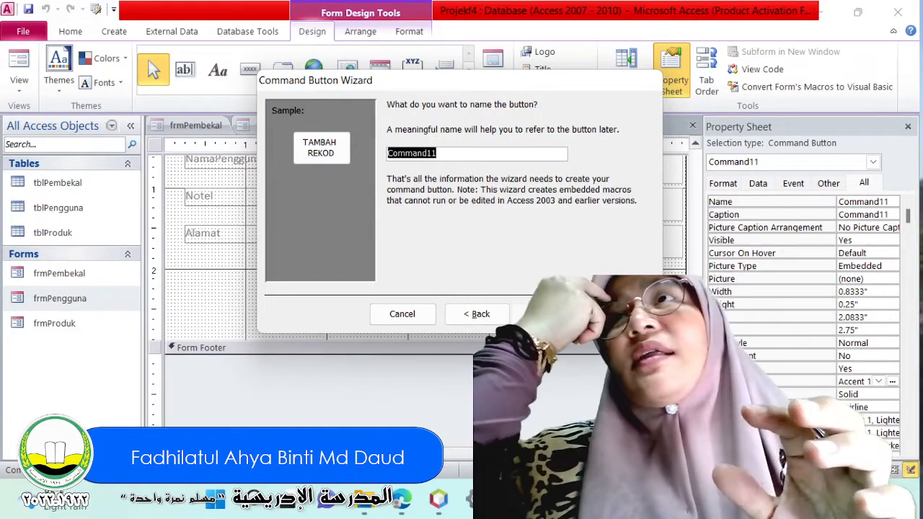
Name the new button cmdTambahRekod and finish the Command Button Wizard.
{"action": "type", "text": "cmd"}
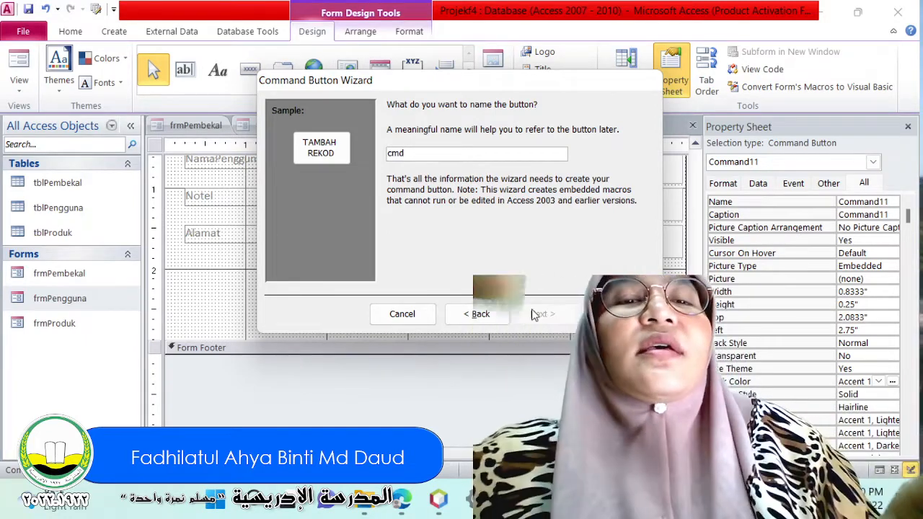
{"action": "type", "text": "Tamba"}
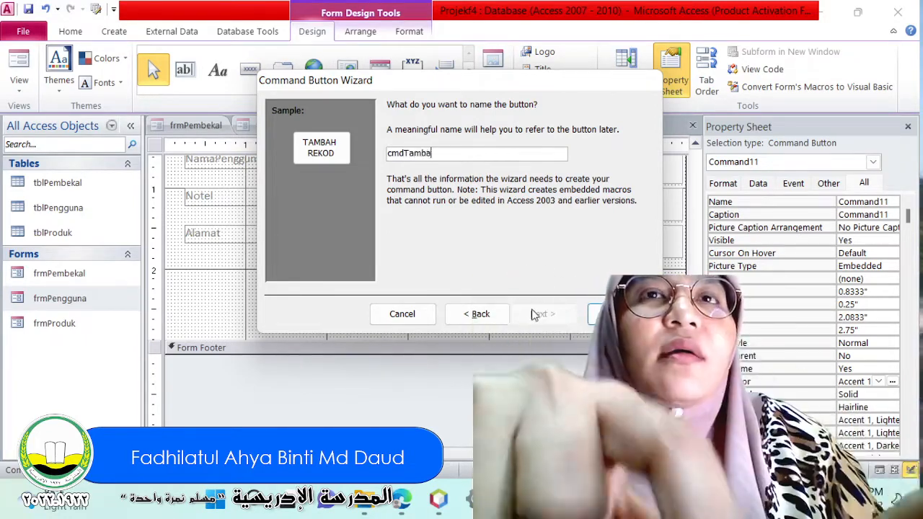
{"action": "type", "text": "hRekod"}
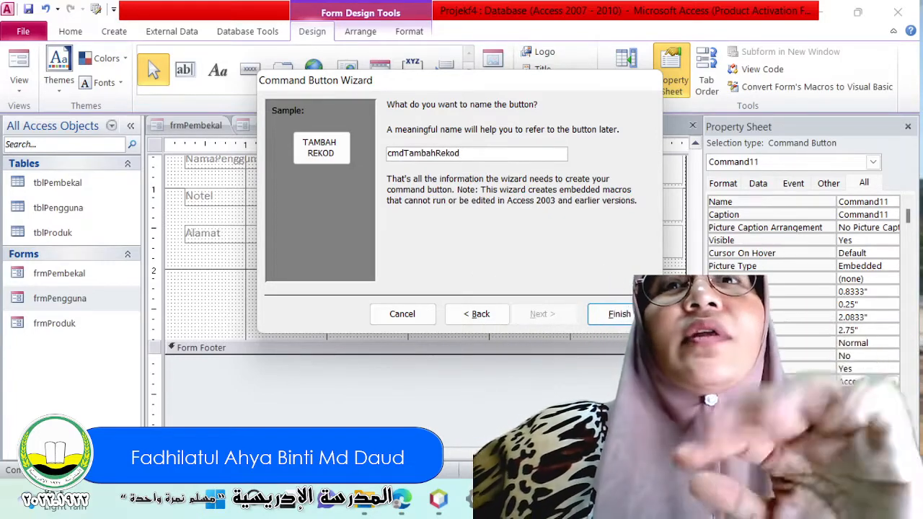
{"action": "left_click", "coordinate": [620, 314]}
{"action": "left_click", "coordinate": [506, 318]}
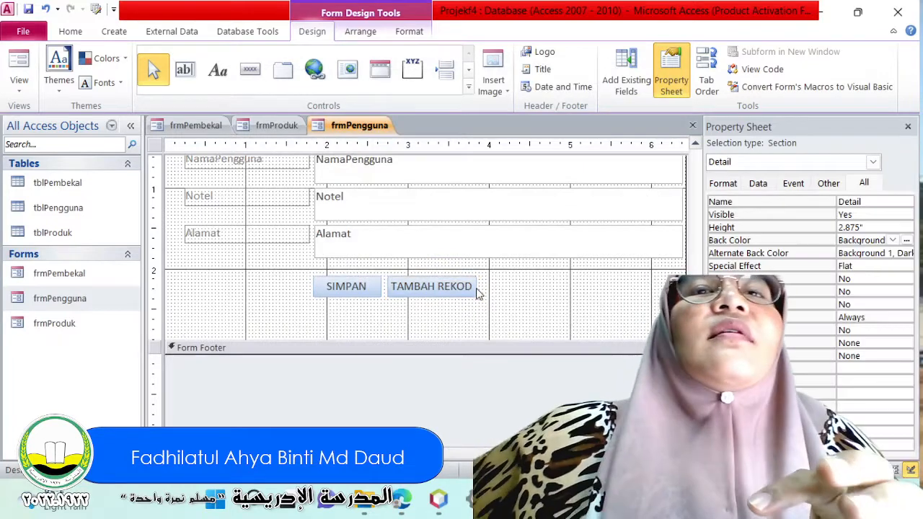
Enlarge the TAMBAH REKOD button to about 1.5 inches wide and 0.42 inches high.
{"action": "left_click", "coordinate": [475, 288]}
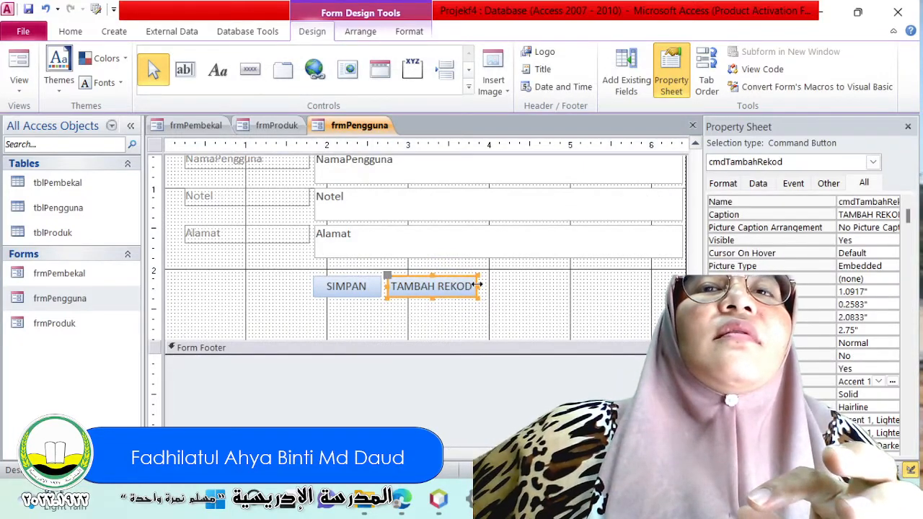
{"action": "left_click_drag", "start_coordinate": [477, 285], "coordinate": [511, 286]}
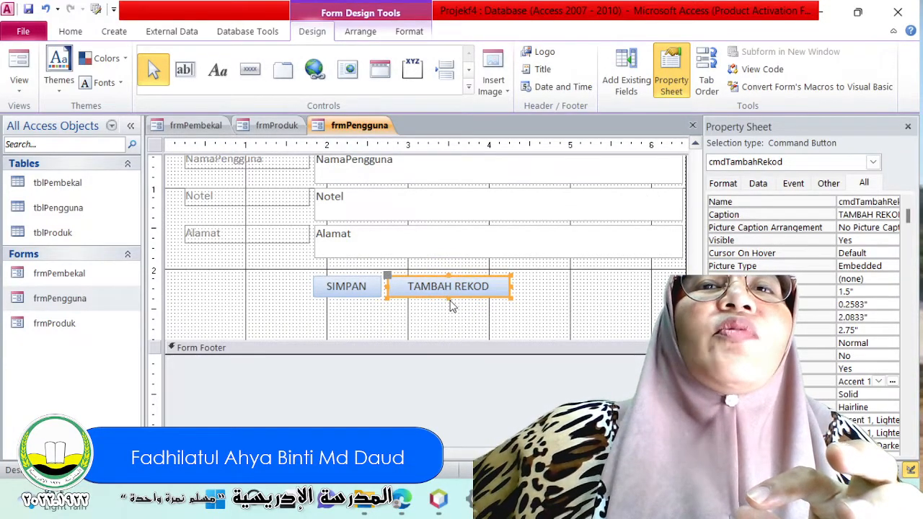
{"action": "left_click_drag", "start_coordinate": [448, 297], "coordinate": [448, 311]}
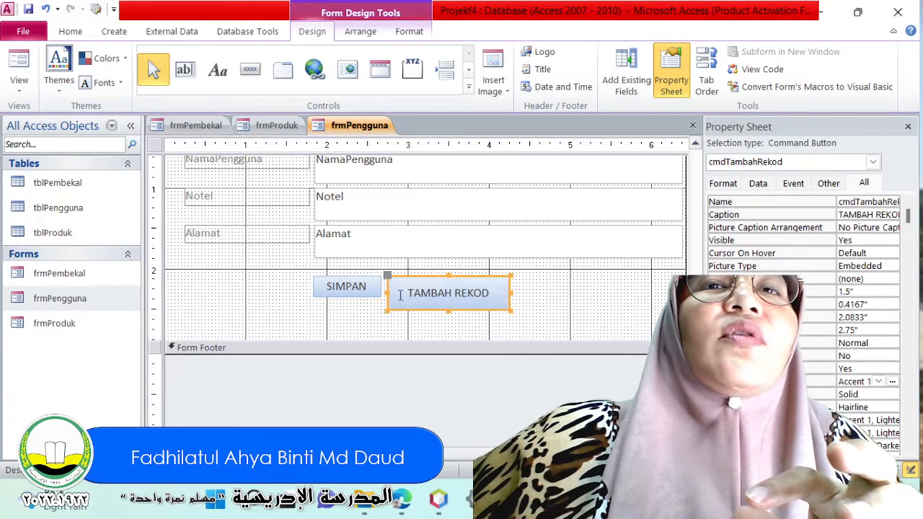
Increase the SIMPAN button's height to about 0.42 inches, matching the TAMBAH REKOD button.
{"action": "left_click", "coordinate": [358, 291]}
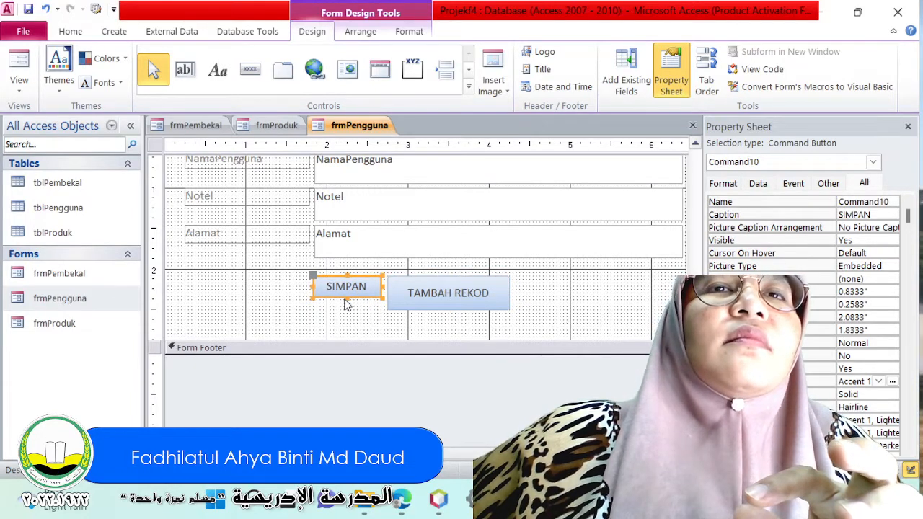
{"action": "left_click", "coordinate": [346, 305]}
{"action": "left_click", "coordinate": [348, 294]}
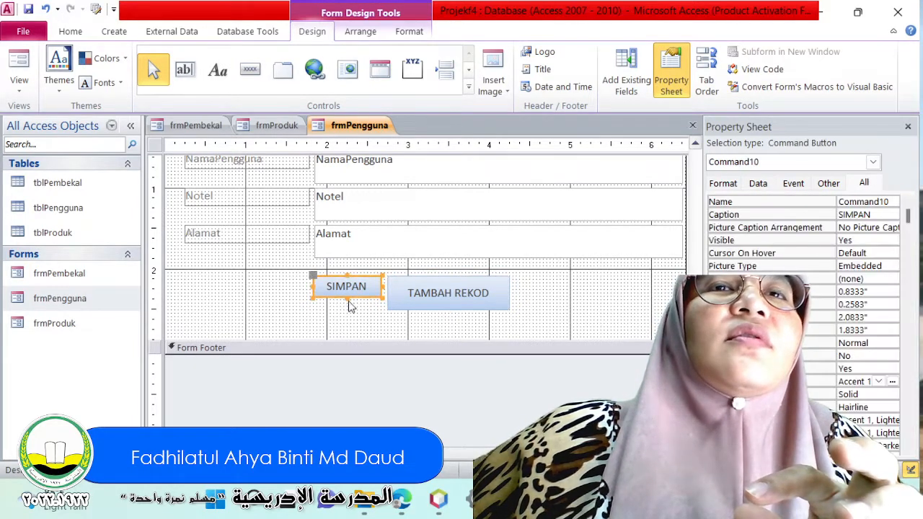
{"action": "left_click_drag", "start_coordinate": [346, 298], "coordinate": [347, 312]}
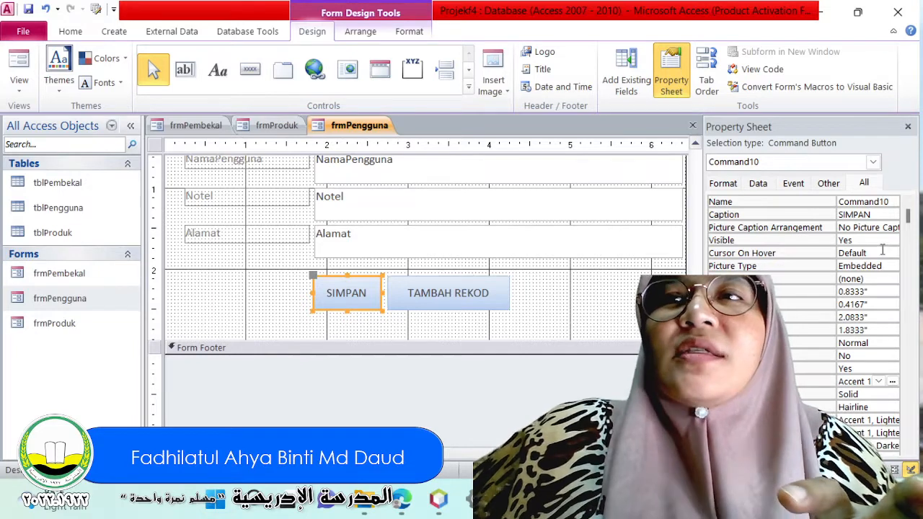
{"action": "scroll", "coordinate": [881, 249], "scroll_direction": "down", "scroll_amount": 1}
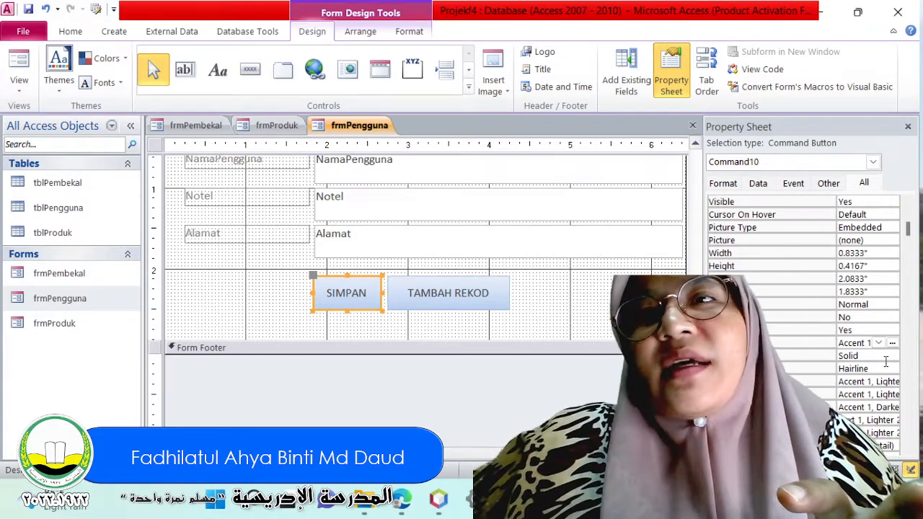
Set the SIMPAN button's back color to a light green from the standard colors.
{"action": "left_click", "coordinate": [892, 344]}
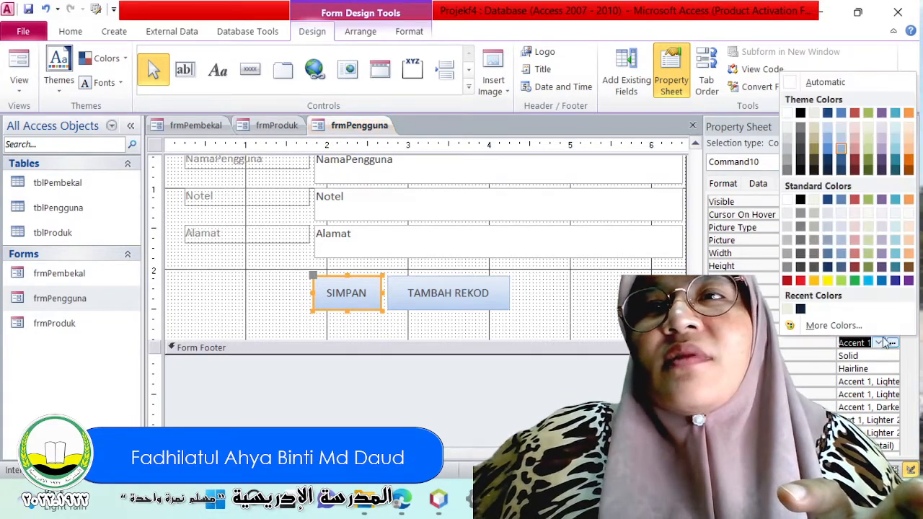
{"action": "left_click", "coordinate": [868, 239]}
{"action": "left_click", "coordinate": [447, 316]}
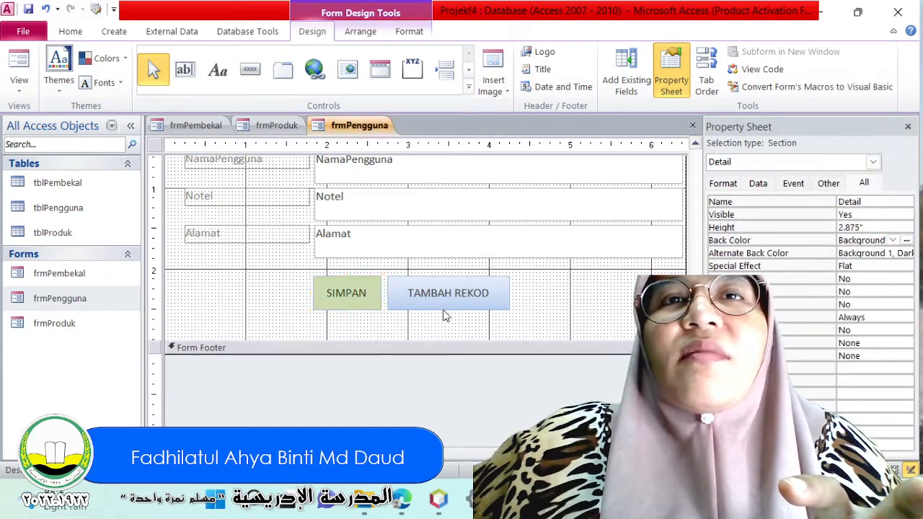
Set the TAMBAH REKOD button's back color to a standard green one shade darker than the SIMPAN button.
{"action": "left_click", "coordinate": [447, 308]}
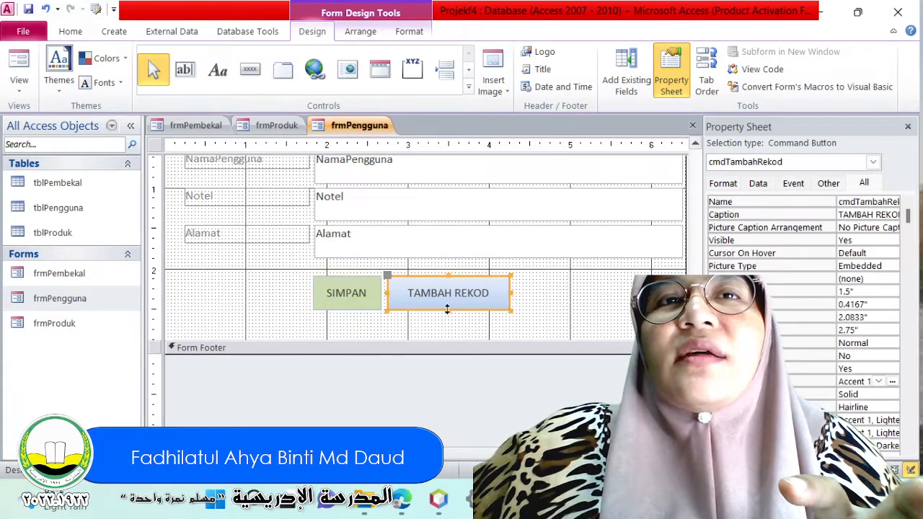
{"action": "left_click", "coordinate": [881, 382]}
{"action": "left_click", "coordinate": [892, 382]}
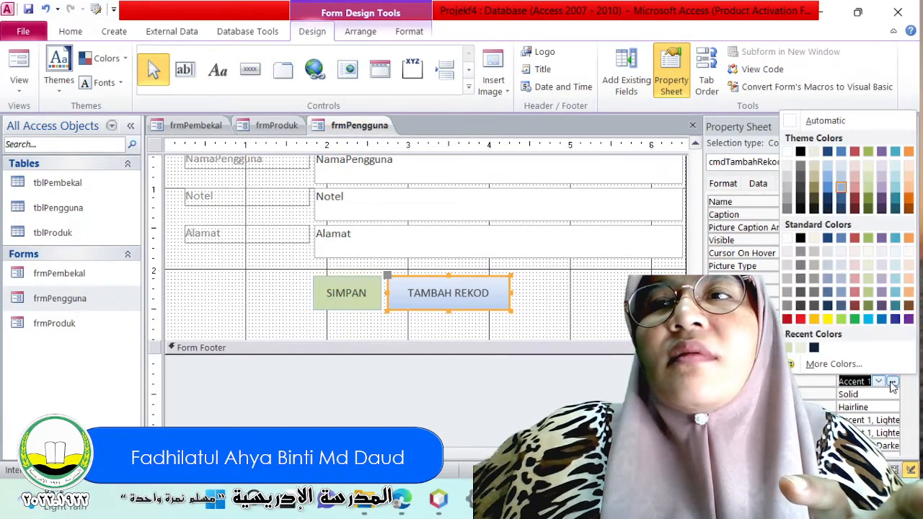
{"action": "left_click", "coordinate": [866, 279]}
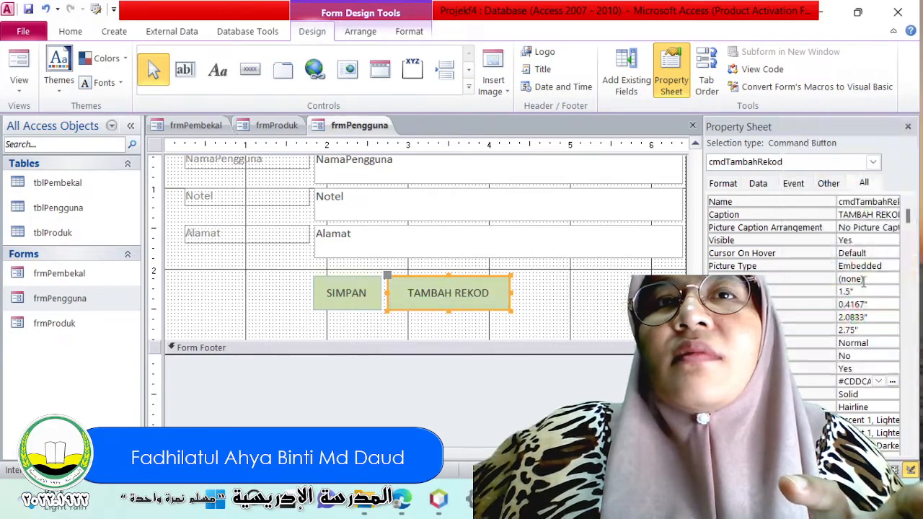
{"action": "left_click", "coordinate": [892, 382]}
{"action": "left_click", "coordinate": [869, 292]}
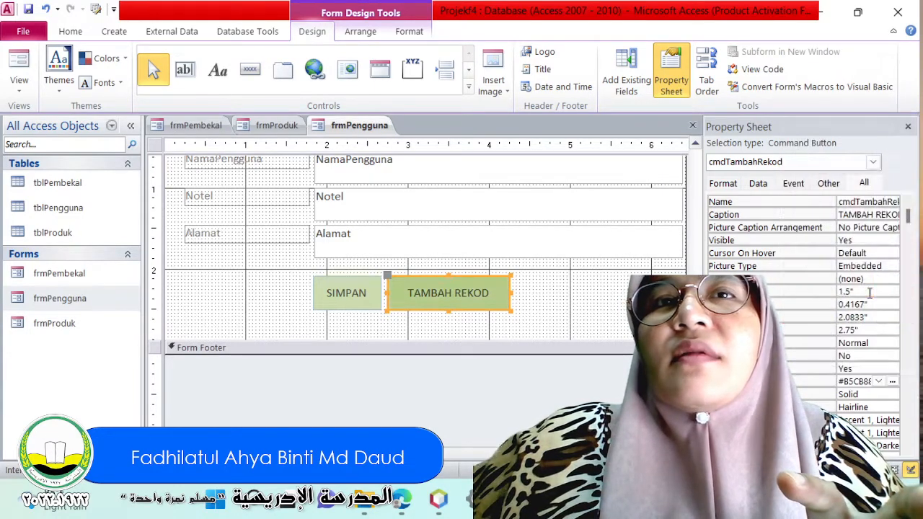
{"action": "left_click", "coordinate": [586, 333]}
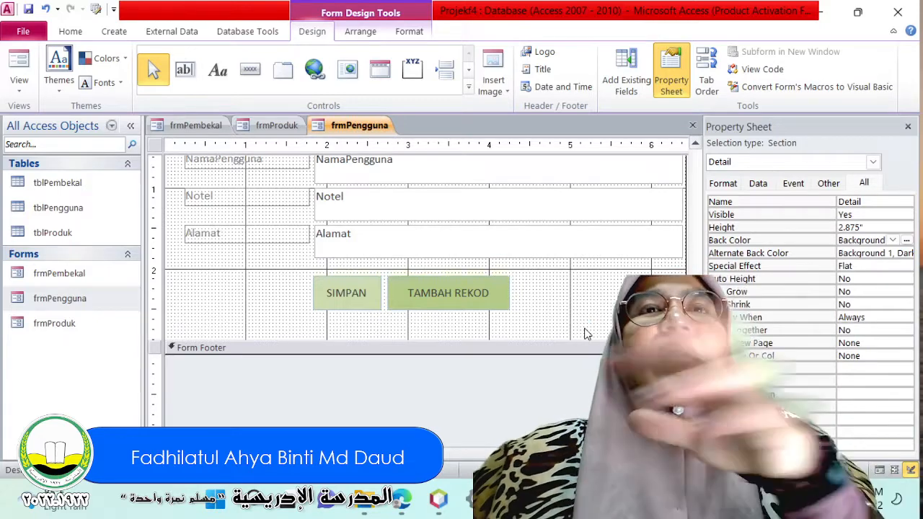
Change the Nokp label's text in the Detail section to "Nombor Kad Pengenalan :".
{"action": "scroll", "coordinate": [468, 268], "scroll_direction": "up", "scroll_amount": 3}
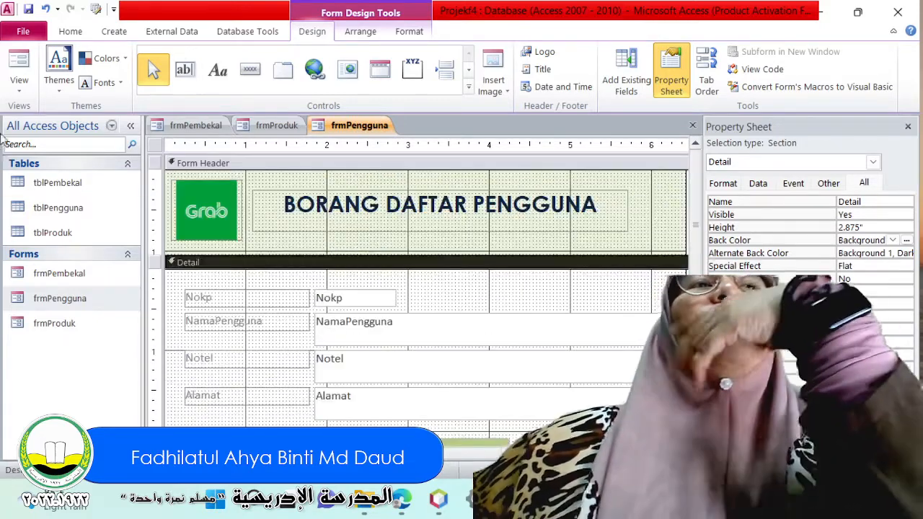
{"action": "left_click", "coordinate": [249, 298]}
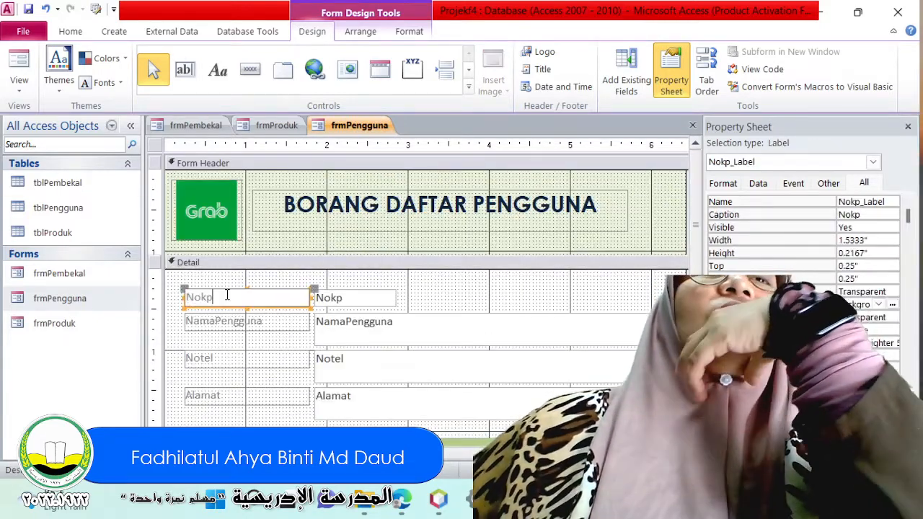
{"action": "double_click", "coordinate": [228, 296]}
{"action": "type", "text": "Nombor"}
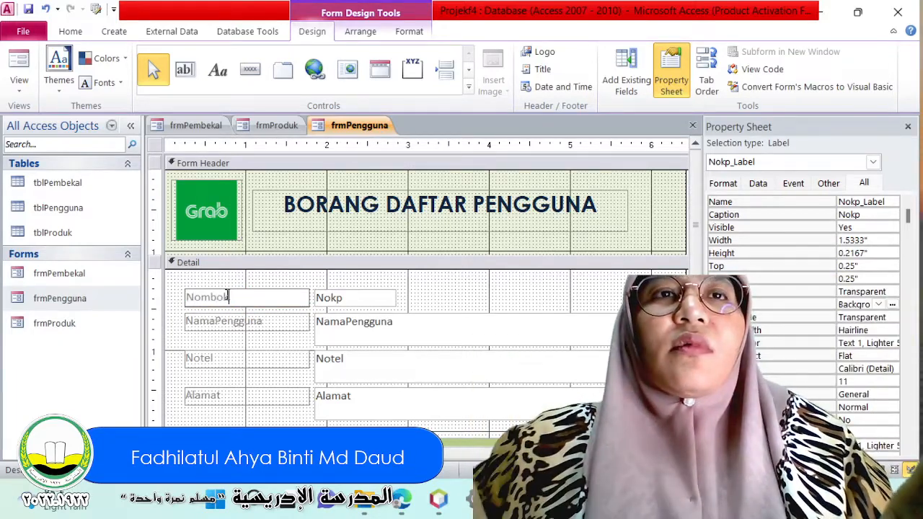
{"action": "type", "text": " Ka"}
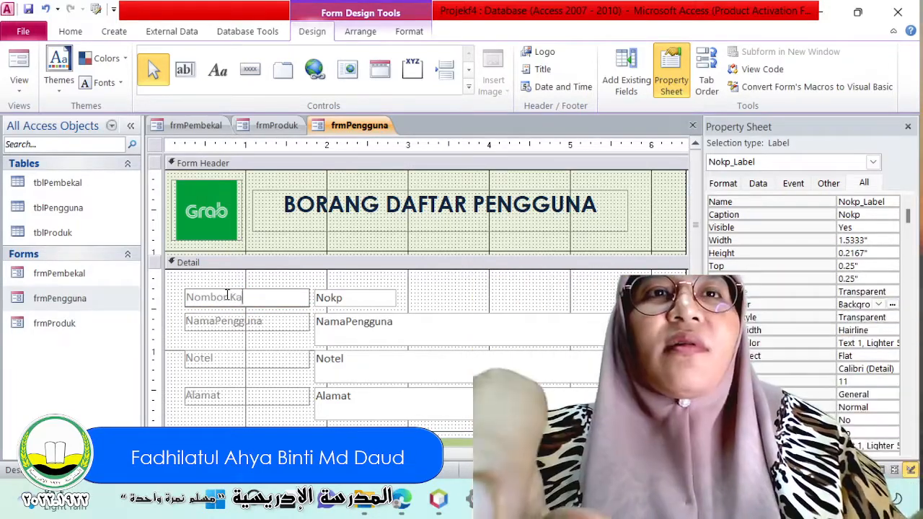
{"action": "type", "text": "d Pengenalan :"}
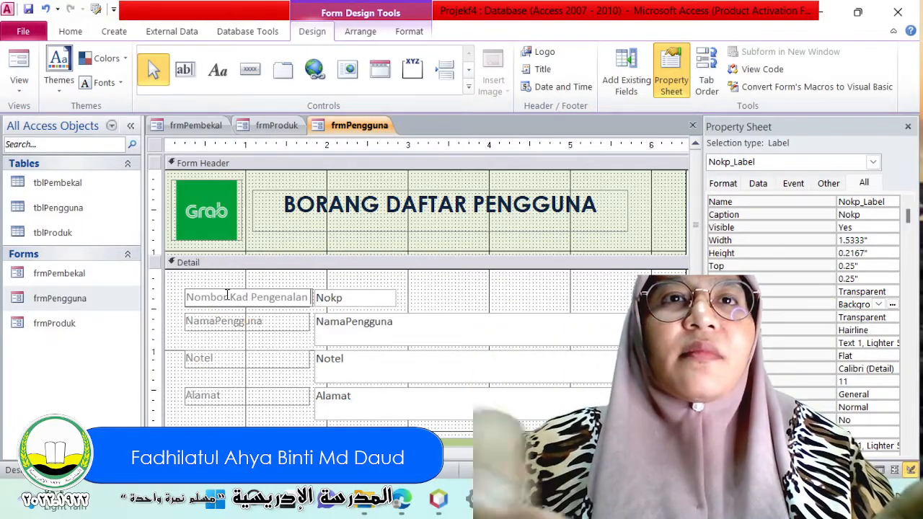
Add a space and colon after the text of the NamaPengguna, Notel and Alamat labels.
{"action": "left_click", "coordinate": [286, 321]}
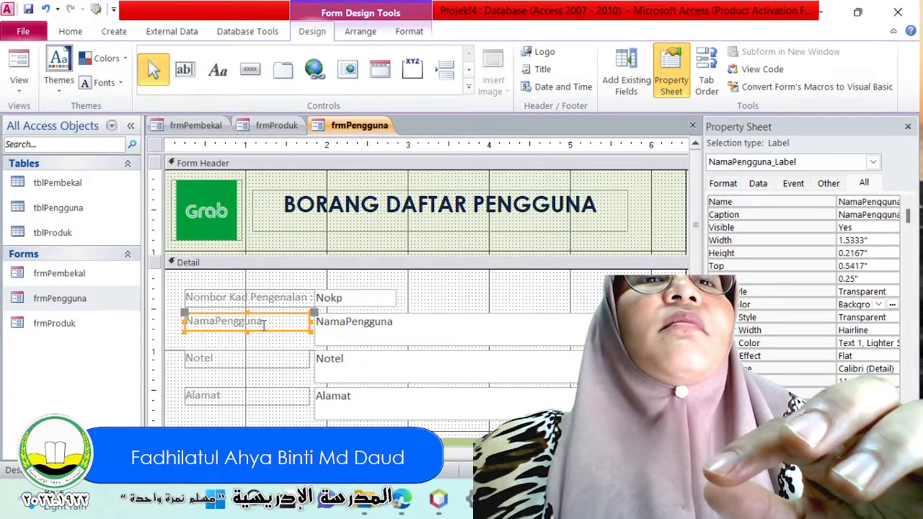
{"action": "left_click", "coordinate": [263, 324]}
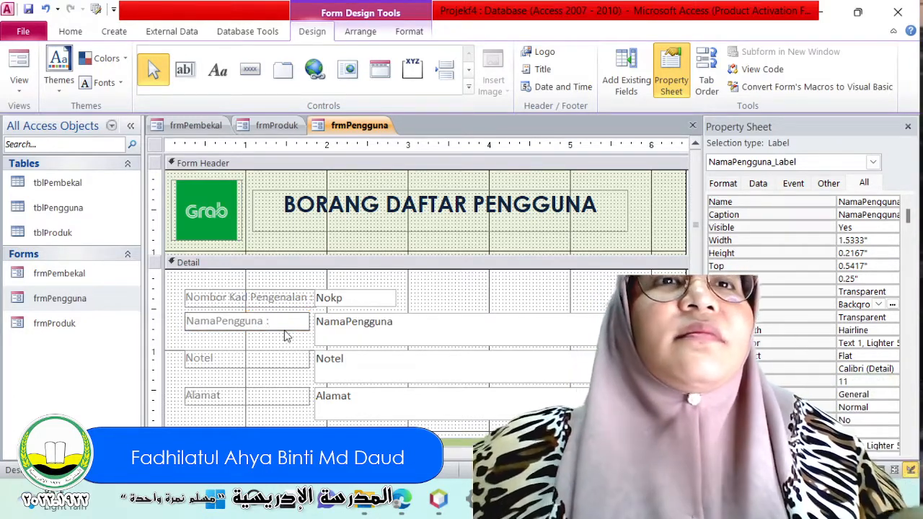
{"action": "left_click", "coordinate": [283, 355]}
{"action": "left_click", "coordinate": [281, 358]}
{"action": "type", "text": ":"}
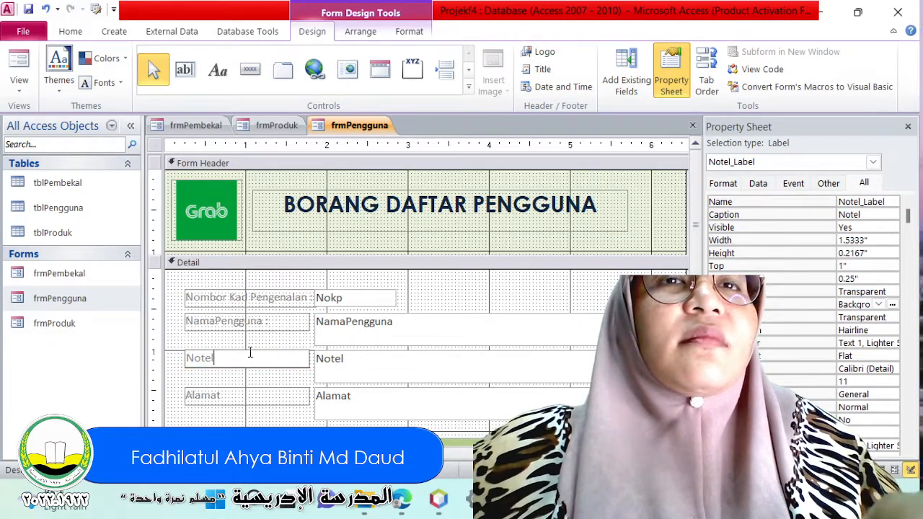
{"action": "left_click", "coordinate": [264, 392]}
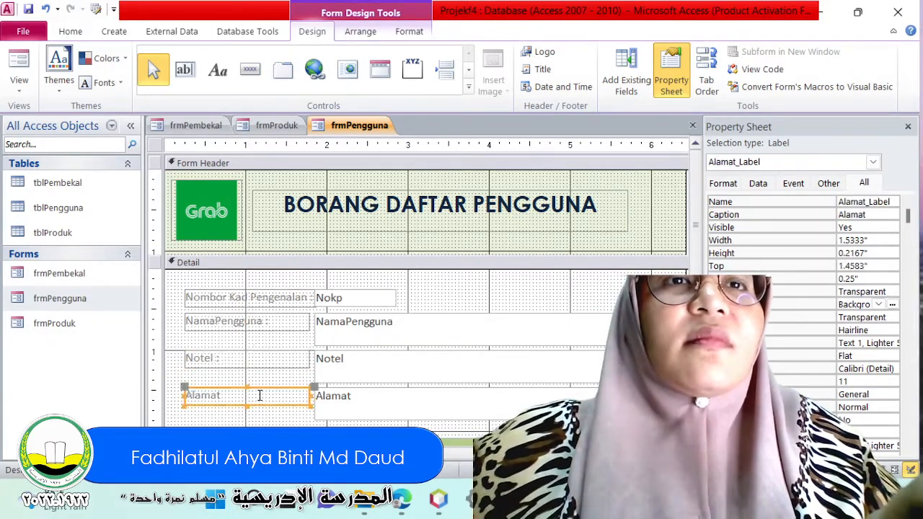
{"action": "left_click", "coordinate": [232, 390]}
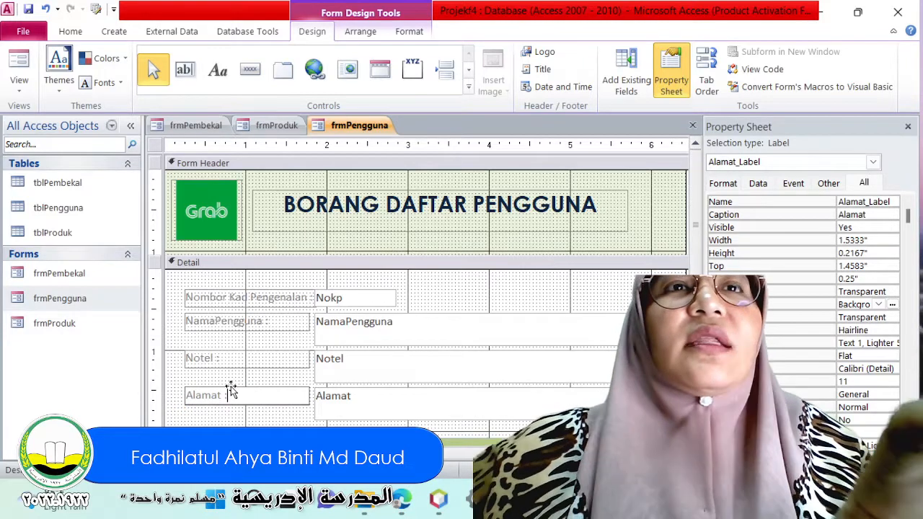
{"action": "type", "text": ":"}
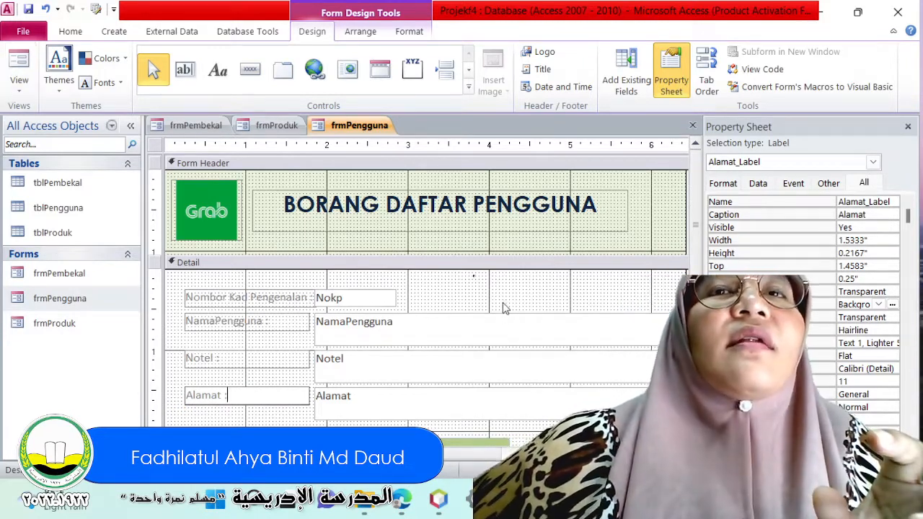
{"action": "left_click", "coordinate": [403, 281]}
Display frmPengguna in Form View and try out its command buttons and the Nombor Kad Pengenalan field.
{"action": "left_click", "coordinate": [19, 83]}
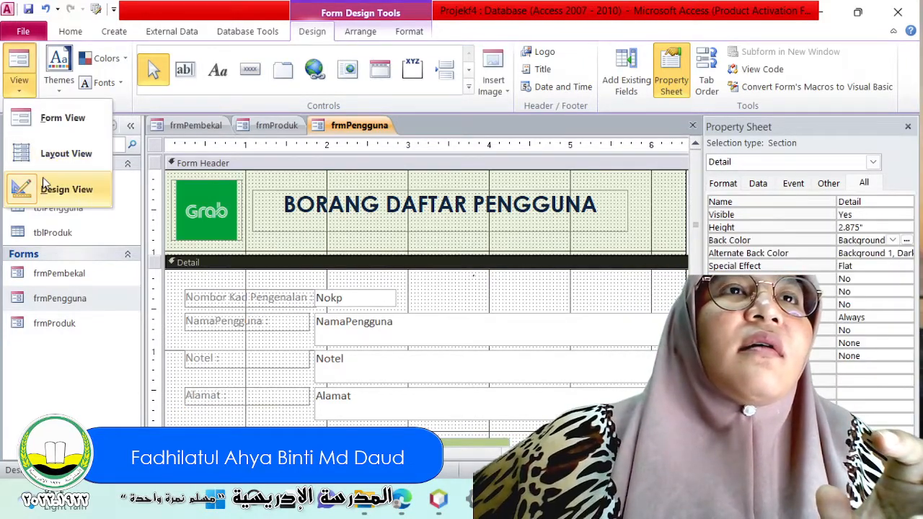
{"action": "left_click", "coordinate": [62, 117]}
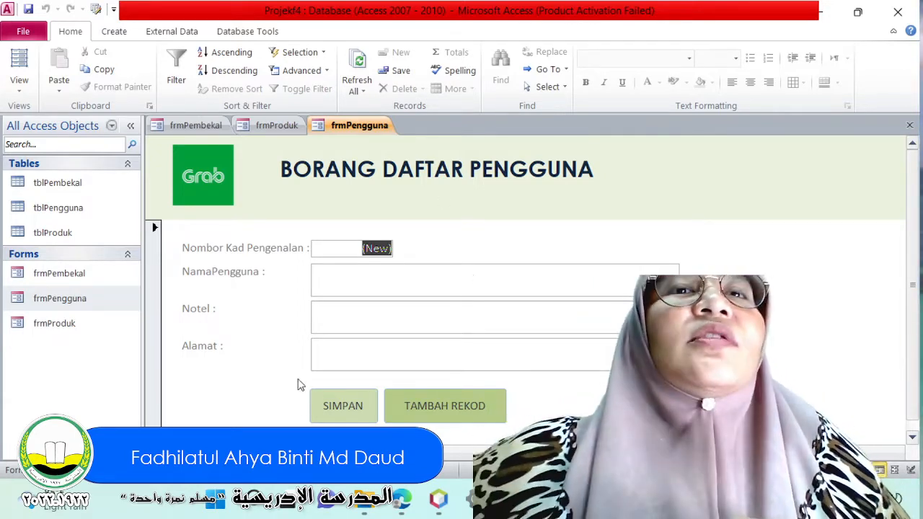
{"action": "left_click", "coordinate": [416, 415]}
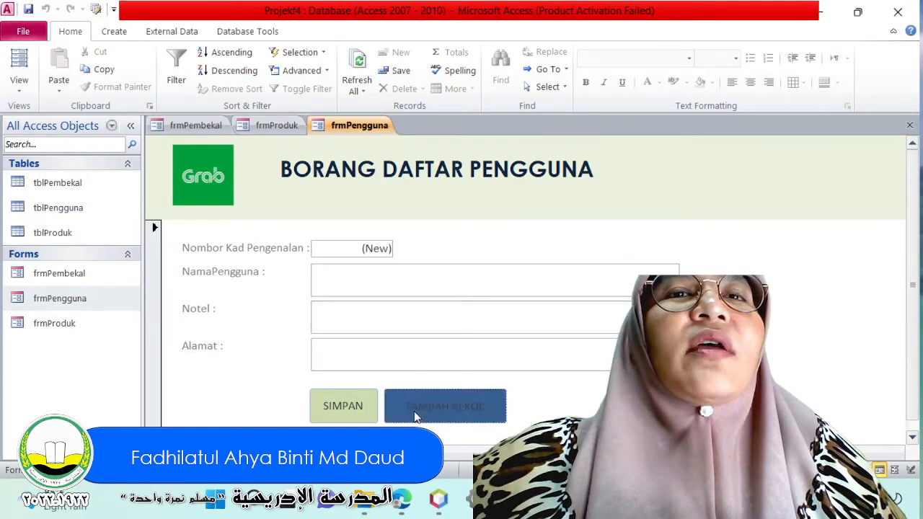
{"action": "left_click", "coordinate": [354, 253]}
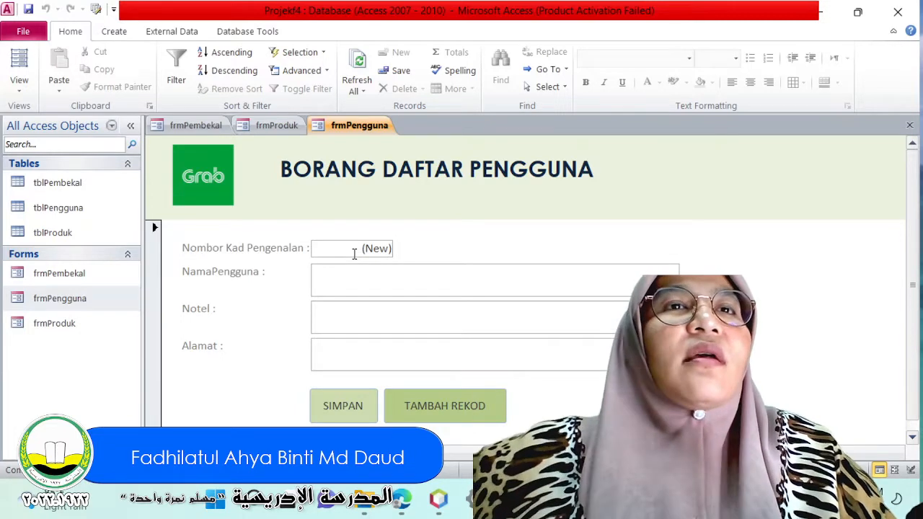
{"action": "double_click", "coordinate": [387, 247]}
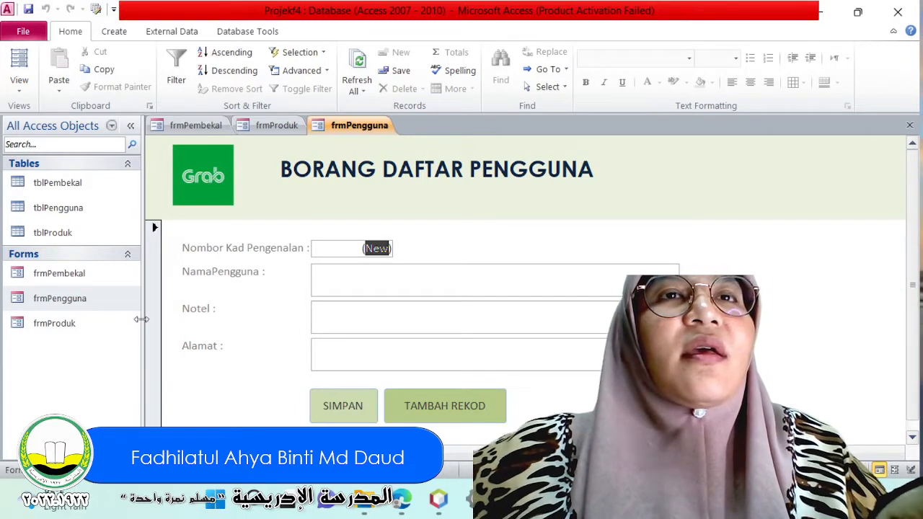
{"action": "left_click", "coordinate": [474, 397]}
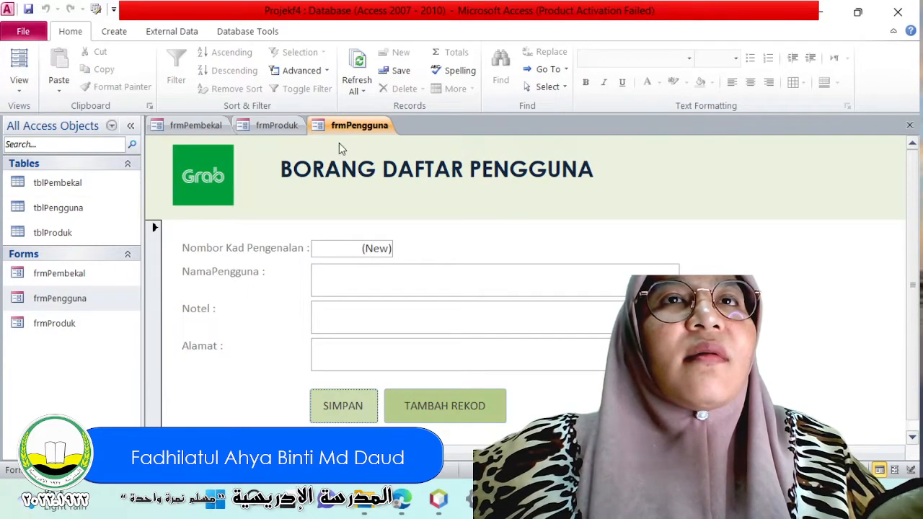
Close all open forms, saving the design changes to frmPengguna.
{"action": "right_click", "coordinate": [351, 129]}
{"action": "left_click", "coordinate": [394, 180]}
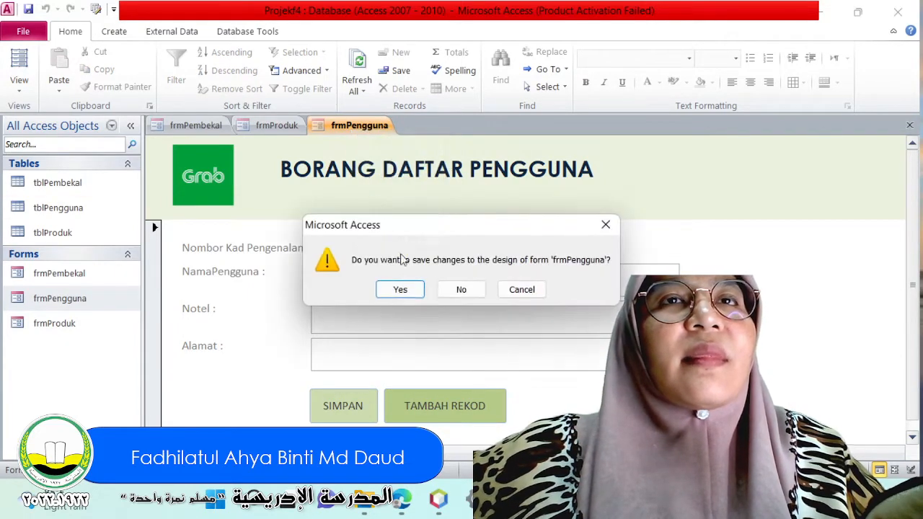
{"action": "left_click", "coordinate": [408, 290]}
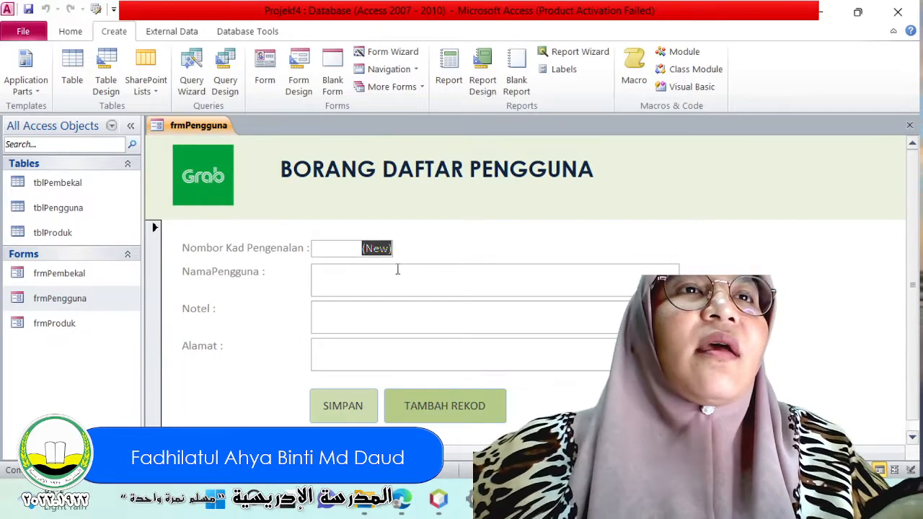
Open the tblPengguna table.
{"action": "left_click", "coordinate": [50, 209]}
{"action": "left_click", "coordinate": [51, 234]}
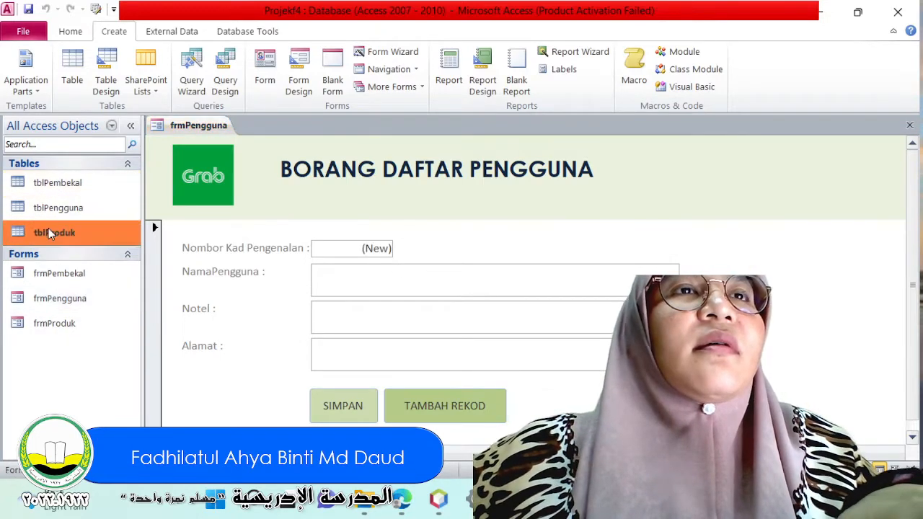
{"action": "double_click", "coordinate": [49, 209]}
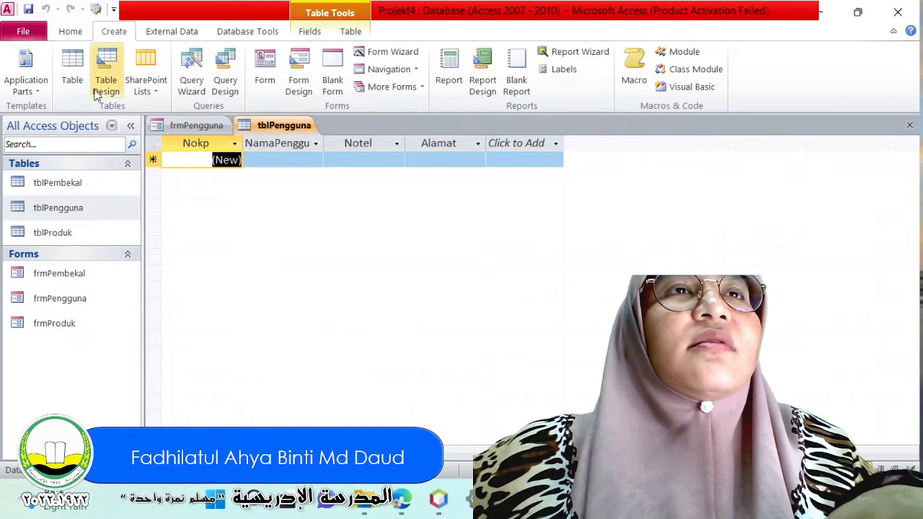
{"action": "left_click", "coordinate": [66, 69]}
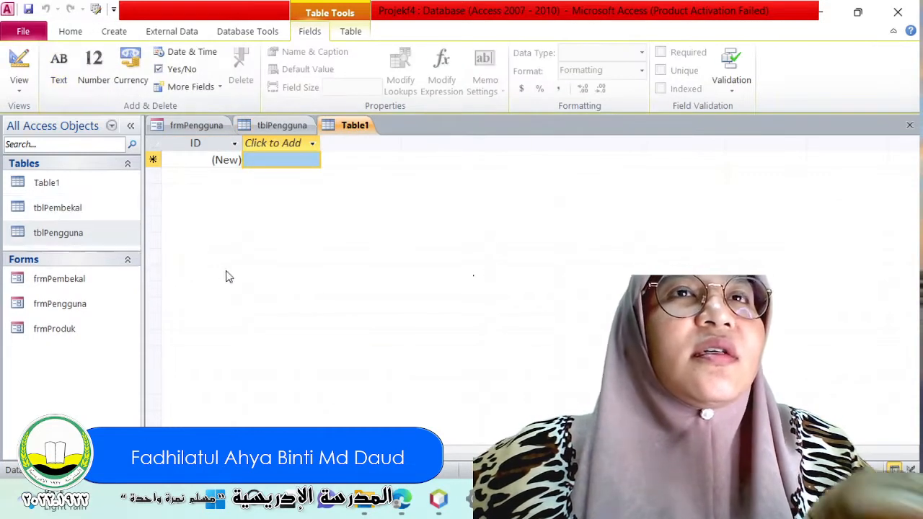
{"action": "left_click", "coordinate": [89, 194]}
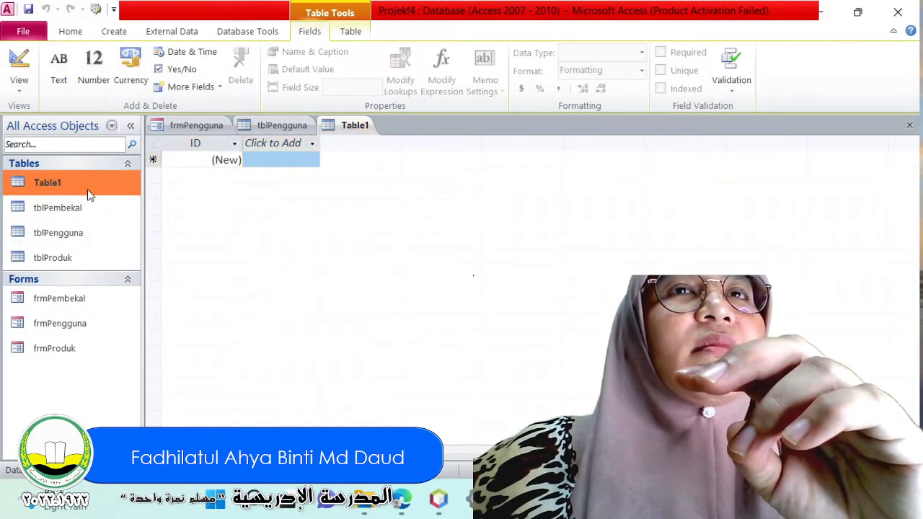
{"action": "right_click", "coordinate": [88, 194]}
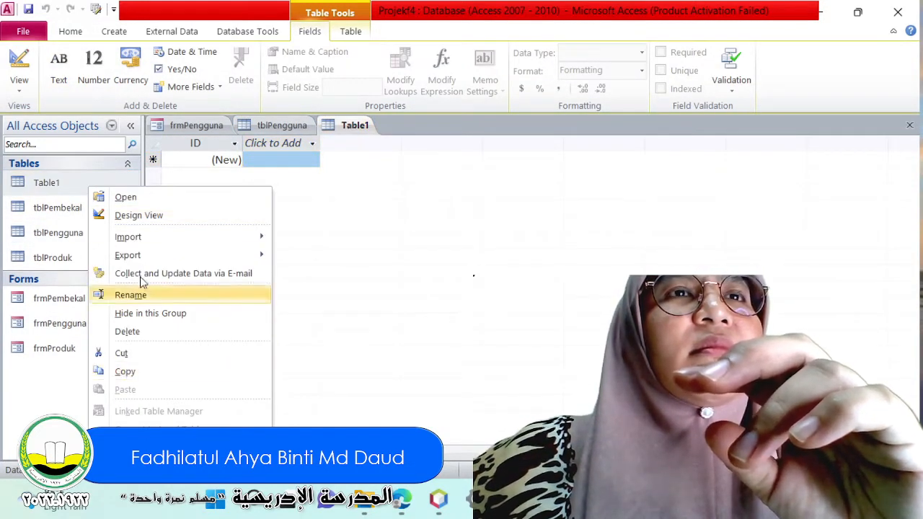
{"action": "right_click", "coordinate": [356, 128]}
{"action": "left_click", "coordinate": [392, 156]}
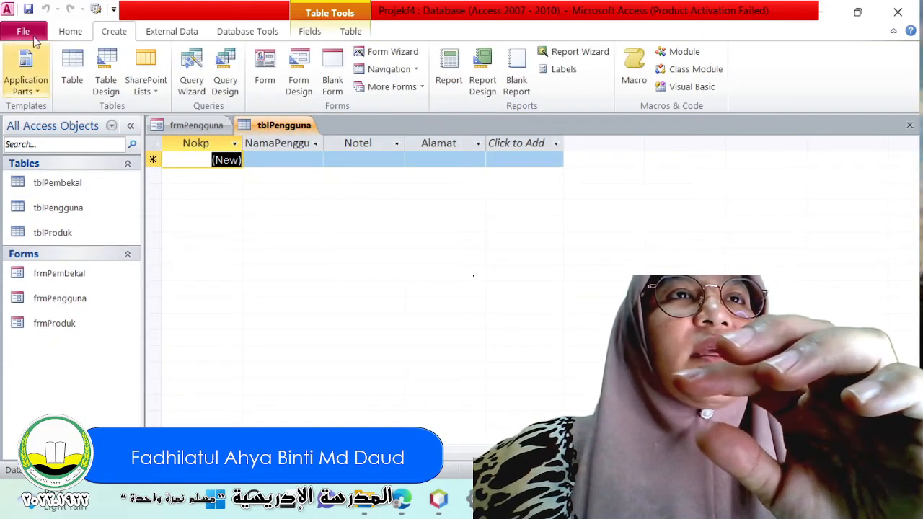
Switch the tblPengguna table to Design View.
{"action": "left_click", "coordinate": [69, 31]}
{"action": "left_click", "coordinate": [19, 81]}
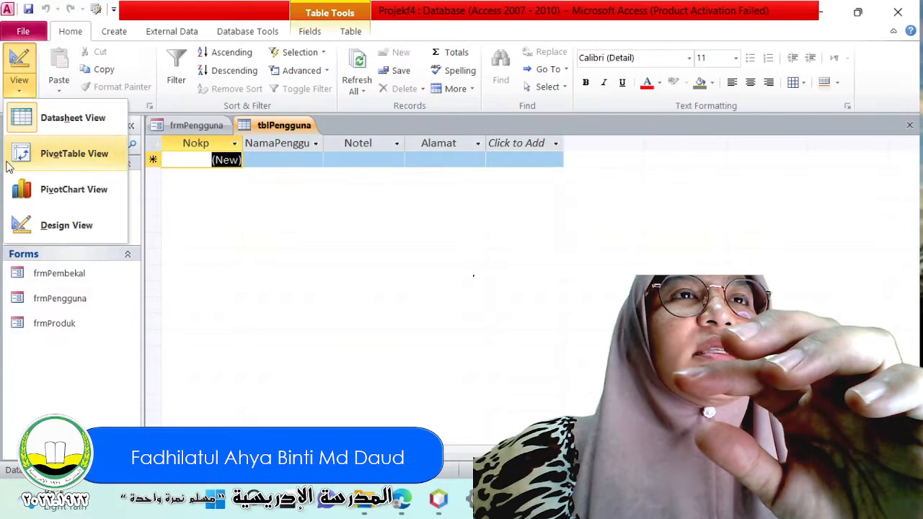
{"action": "left_click", "coordinate": [21, 224]}
{"action": "left_click", "coordinate": [437, 306]}
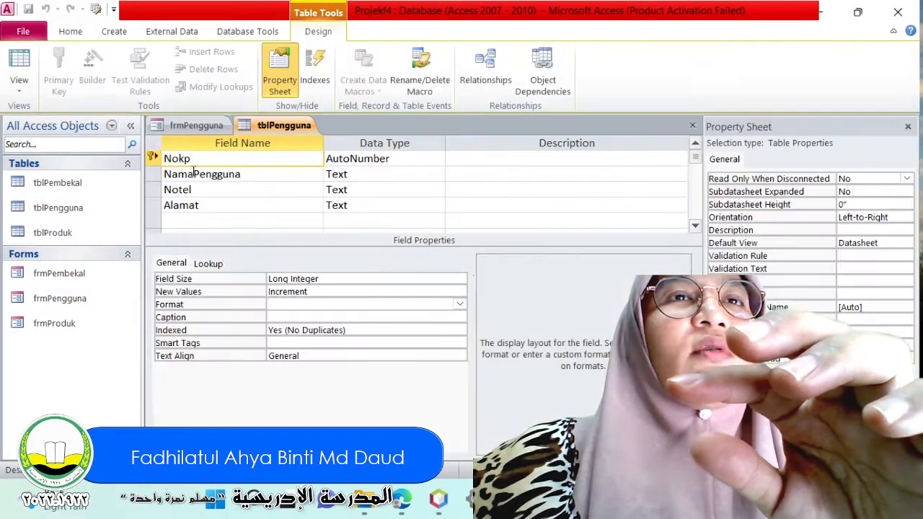
Try to change the data type of the Nokp field in tblPengguna.
{"action": "left_click", "coordinate": [325, 160]}
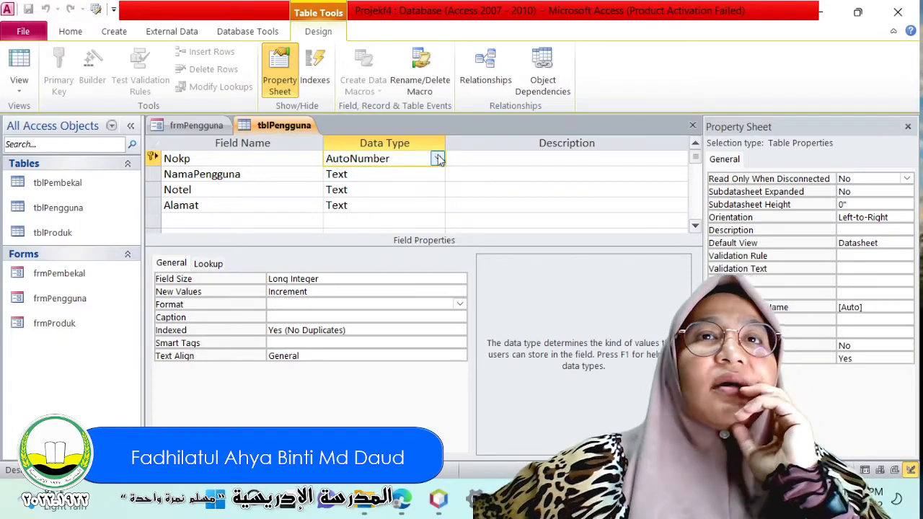
{"action": "left_click", "coordinate": [437, 158]}
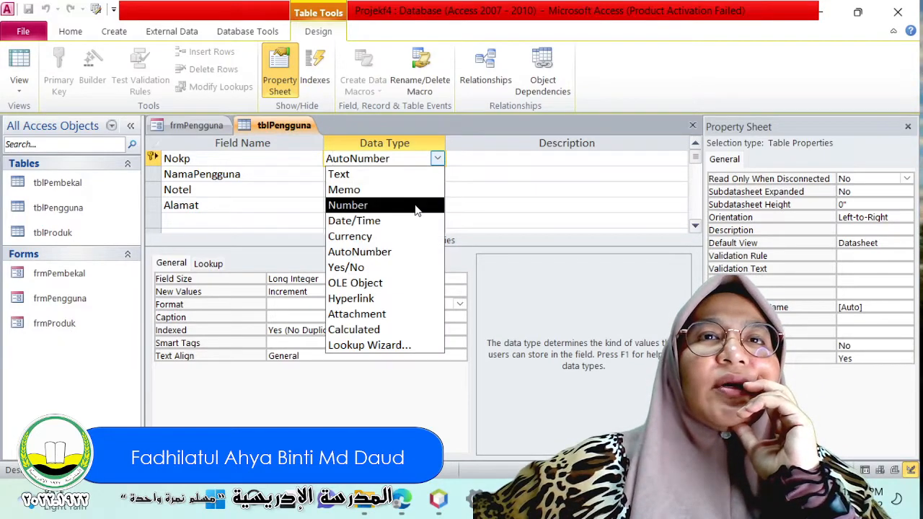
{"action": "left_click", "coordinate": [498, 194]}
{"action": "left_click", "coordinate": [431, 159]}
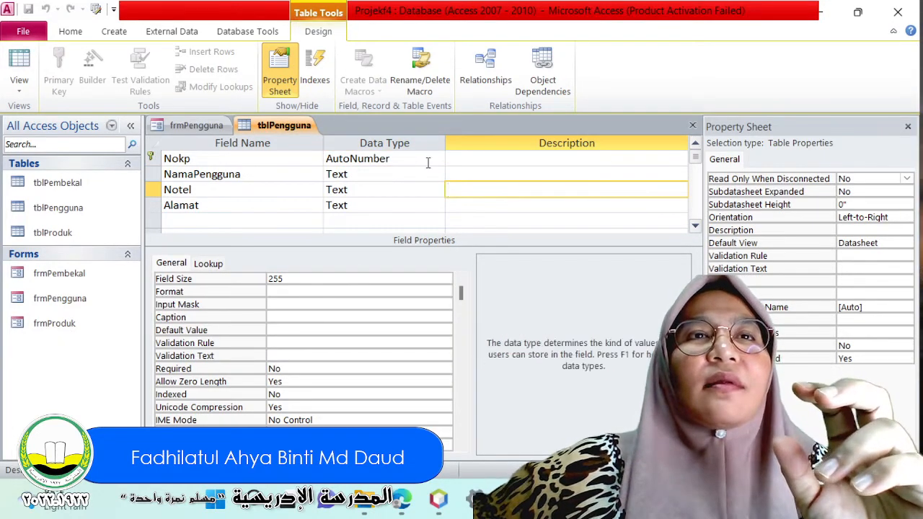
{"action": "left_click", "coordinate": [438, 158]}
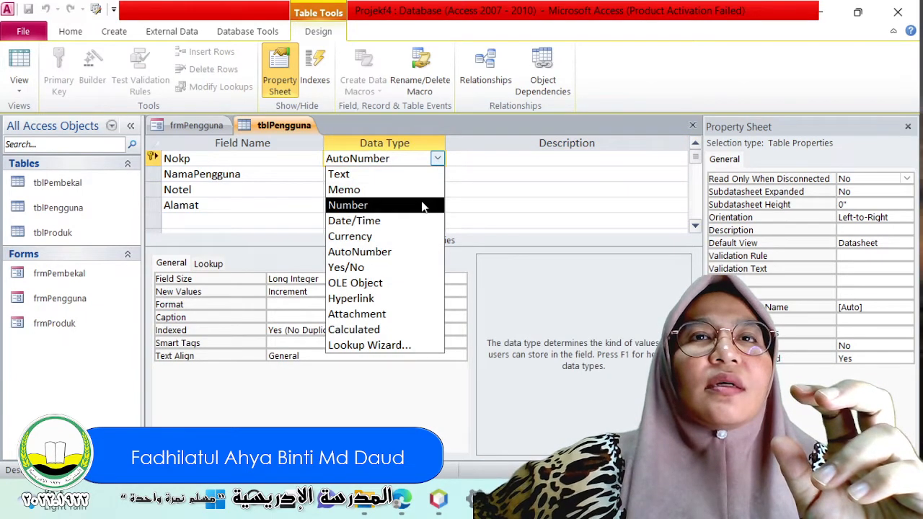
{"action": "key", "text": "Escape"}
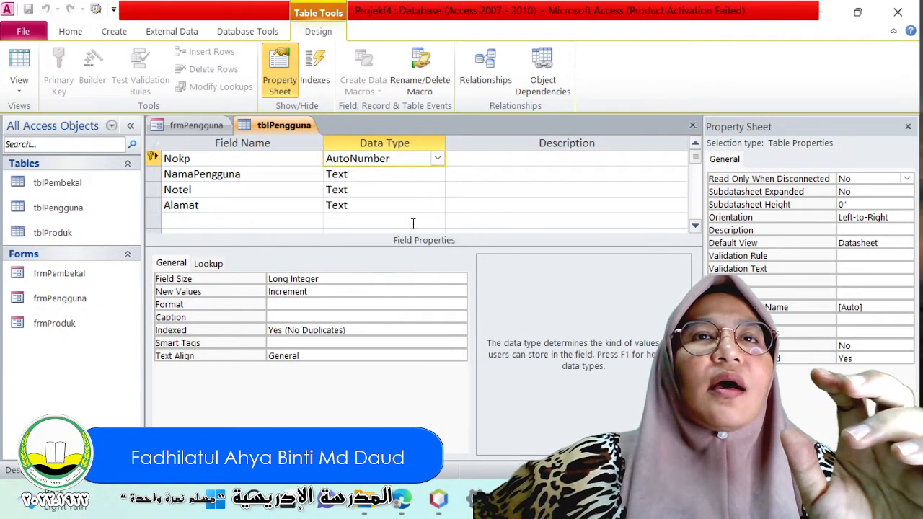
Select the Nokp row and try to clear its primary key setting through the row's commands.
{"action": "left_click", "coordinate": [152, 156]}
{"action": "right_click", "coordinate": [151, 157]}
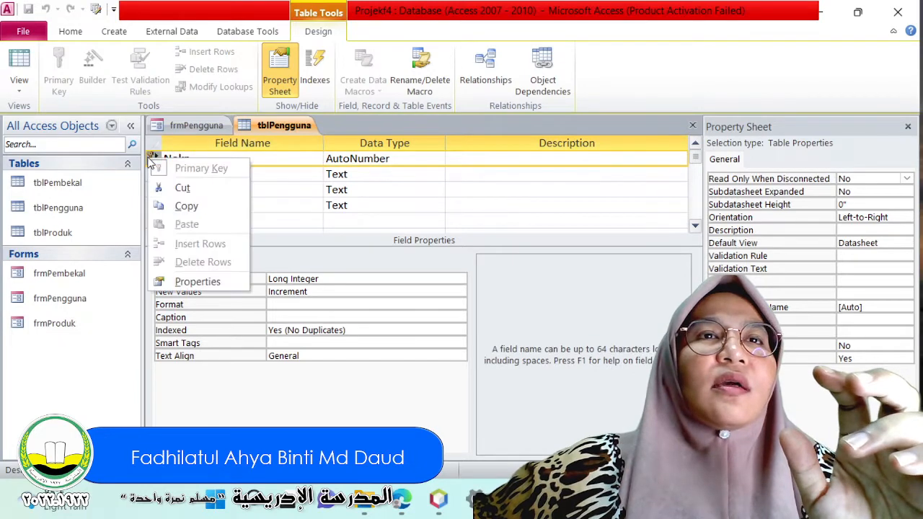
{"action": "key", "text": "Escape"}
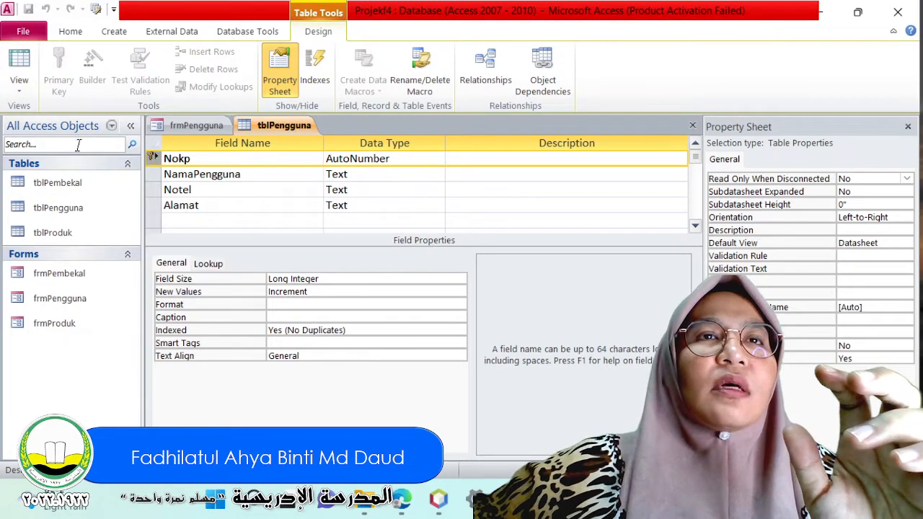
{"action": "right_click", "coordinate": [153, 159]}
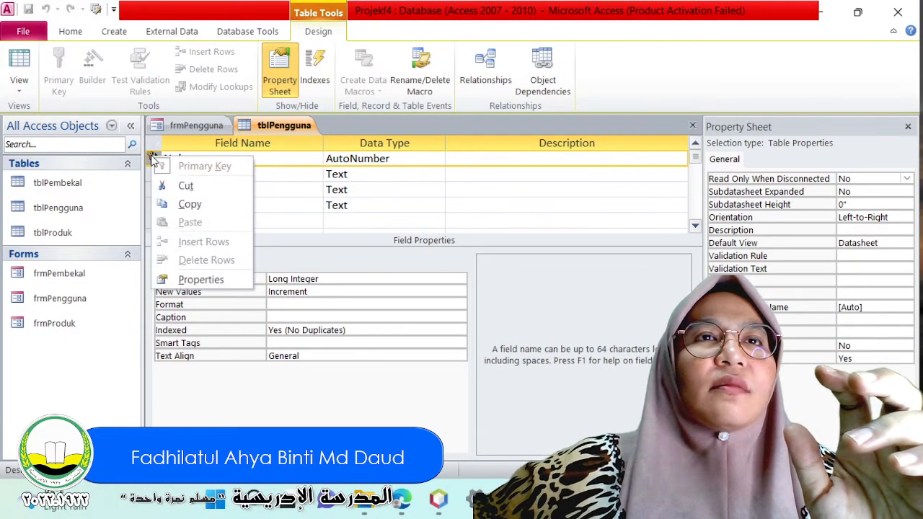
{"action": "left_click", "coordinate": [154, 149]}
{"action": "left_click_drag", "start_coordinate": [154, 152], "coordinate": [156, 158]}
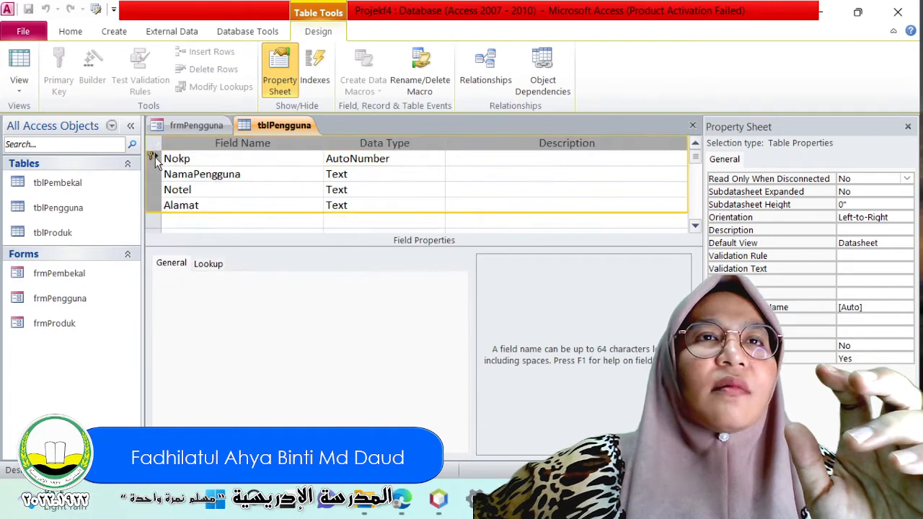
{"action": "left_click", "coordinate": [152, 157]}
{"action": "right_click", "coordinate": [153, 158]}
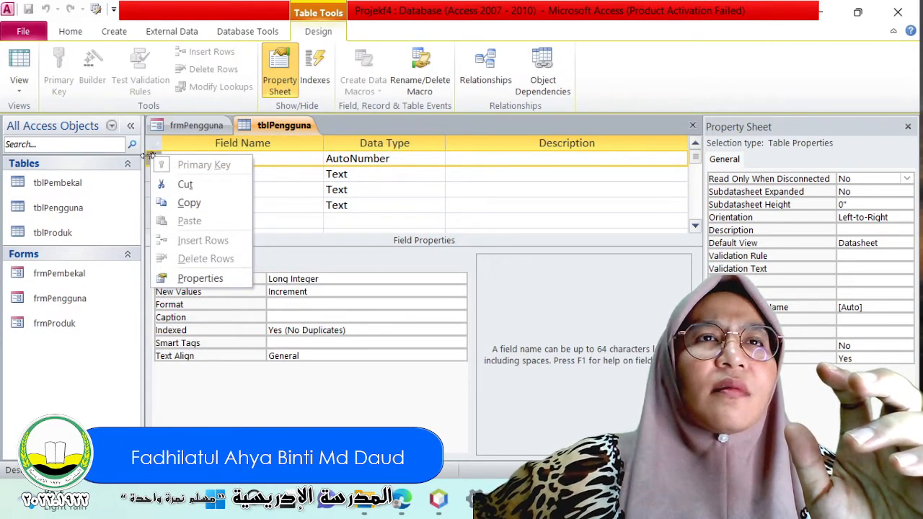
{"action": "left_click", "coordinate": [149, 162]}
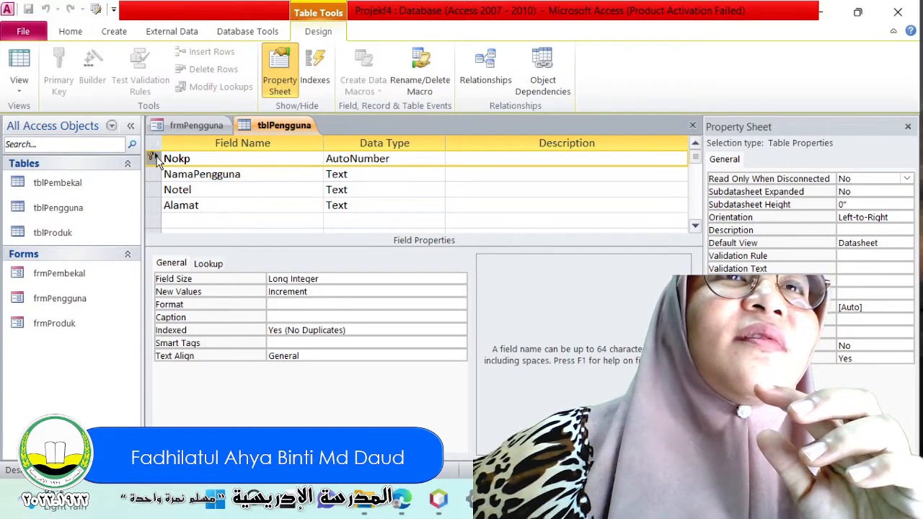
{"action": "right_click", "coordinate": [153, 159]}
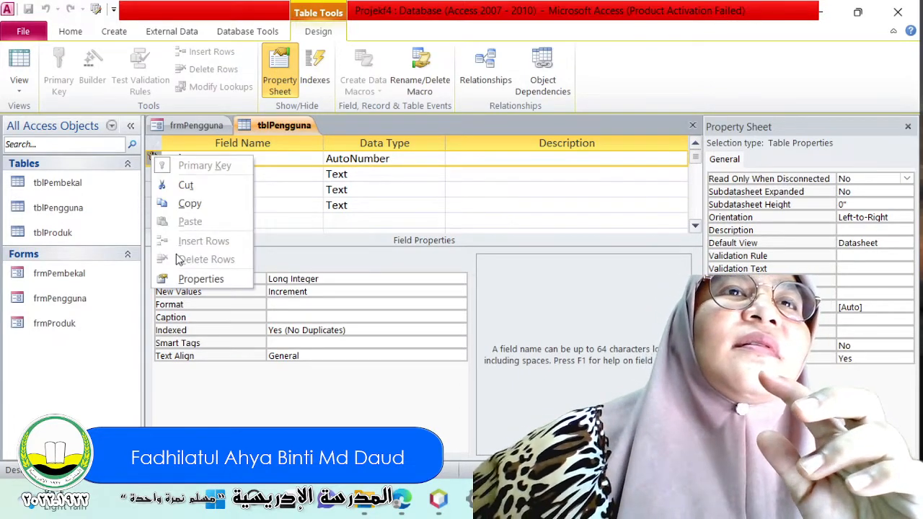
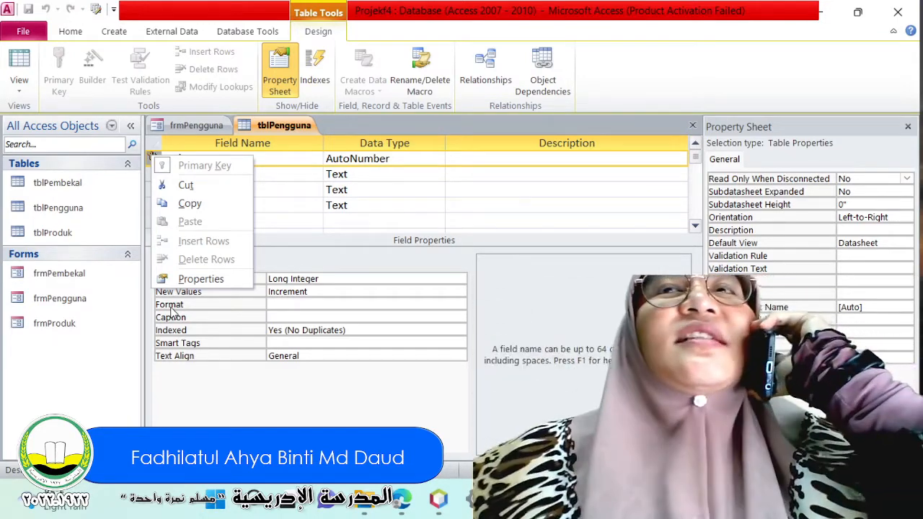
Hide the Property Sheet through the Nokp row's commands.
{"action": "left_click", "coordinate": [345, 404]}
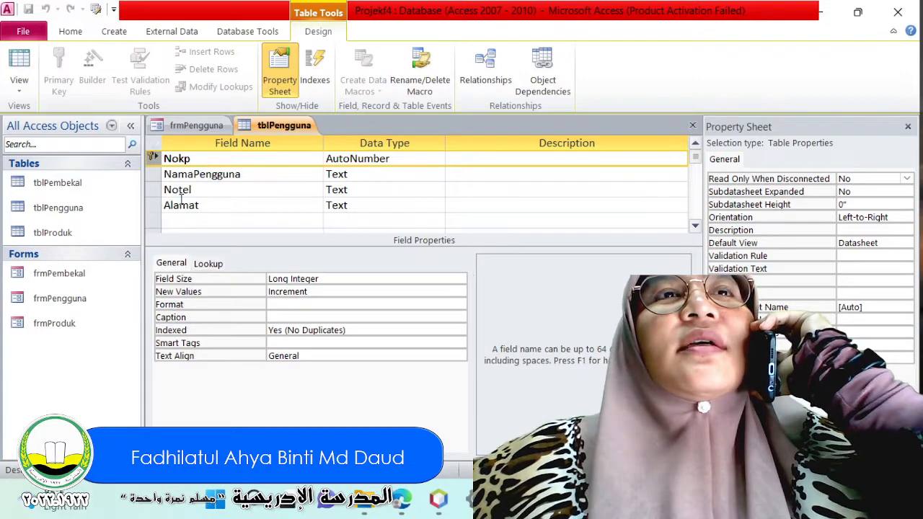
{"action": "right_click", "coordinate": [148, 156]}
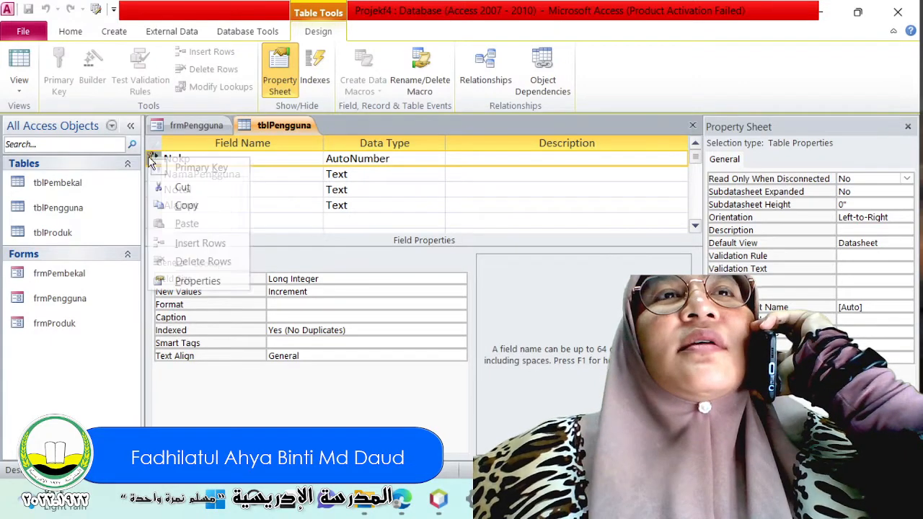
{"action": "left_click", "coordinate": [214, 281]}
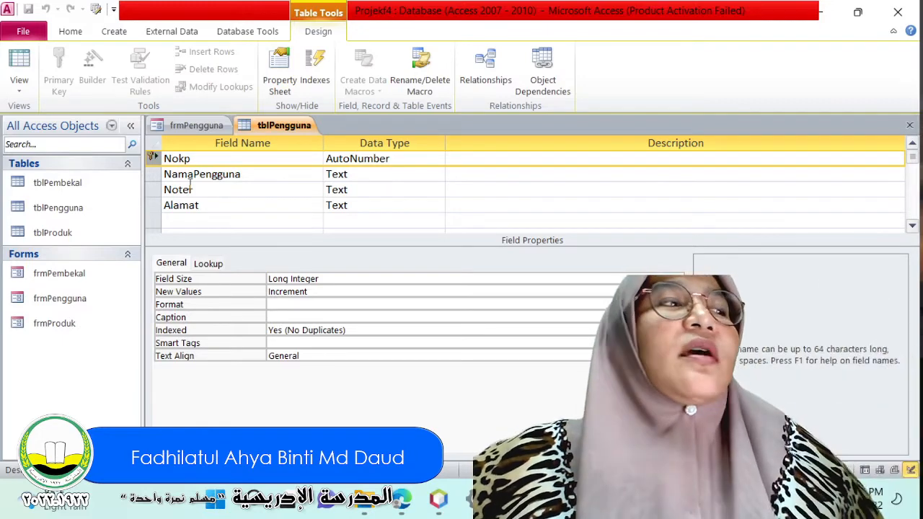
Close all open objects, including frmPengguna and tblPengguna.
{"action": "right_click", "coordinate": [95, 278]}
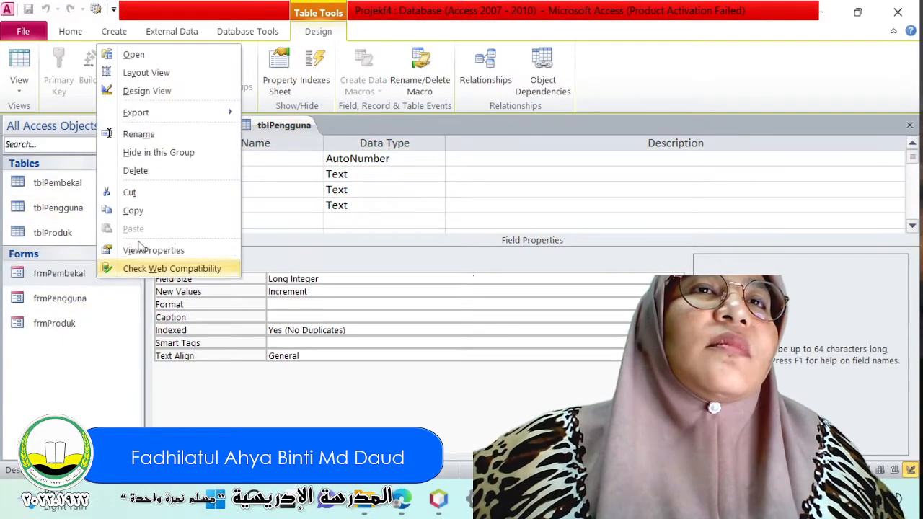
{"action": "right_click", "coordinate": [294, 130]}
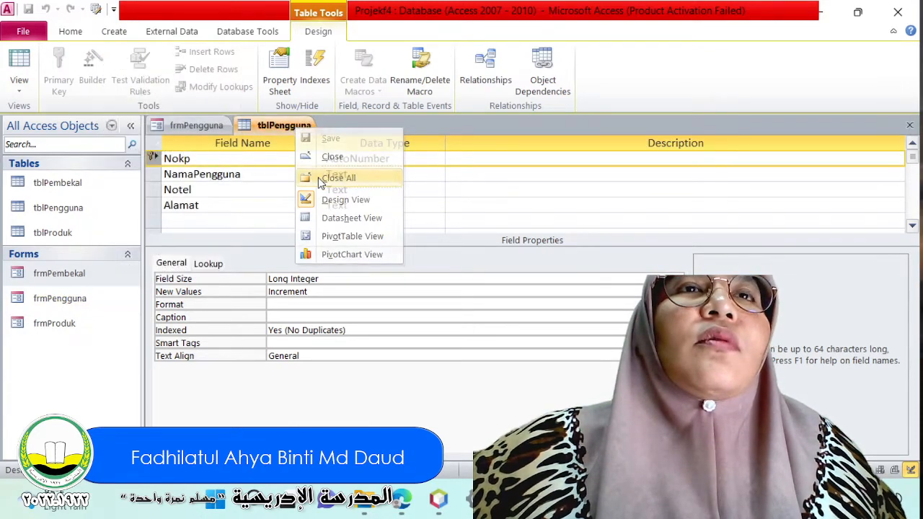
{"action": "left_click", "coordinate": [318, 178]}
Reopen the tblPengguna table and switch it to Design View.
{"action": "left_click", "coordinate": [58, 216]}
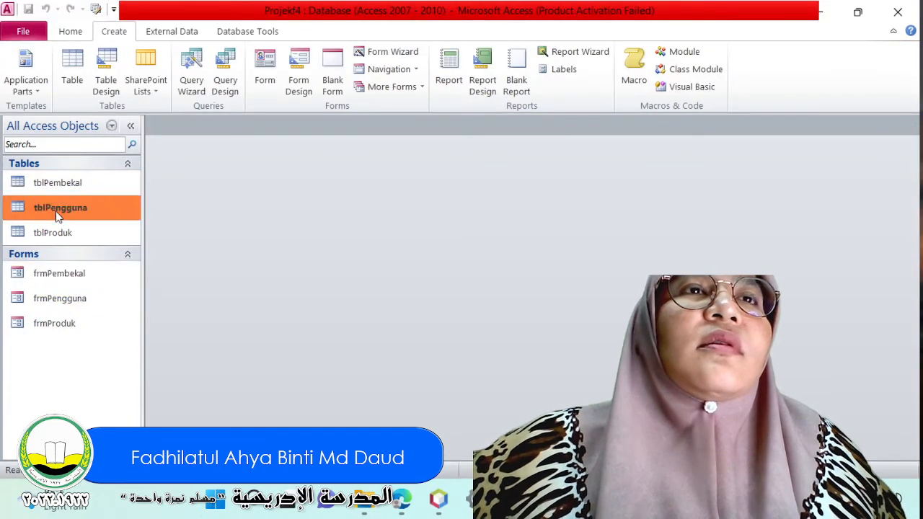
{"action": "double_click", "coordinate": [58, 216]}
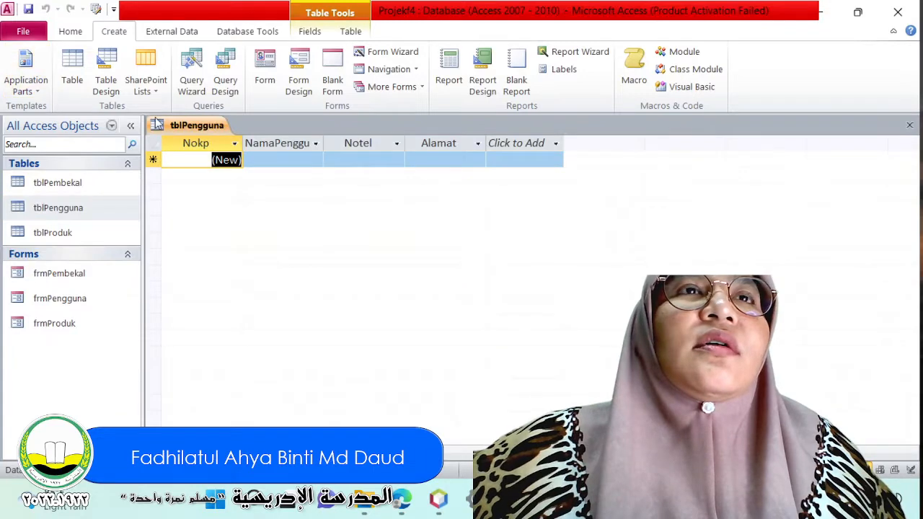
{"action": "left_click", "coordinate": [68, 32]}
{"action": "left_click", "coordinate": [32, 66]}
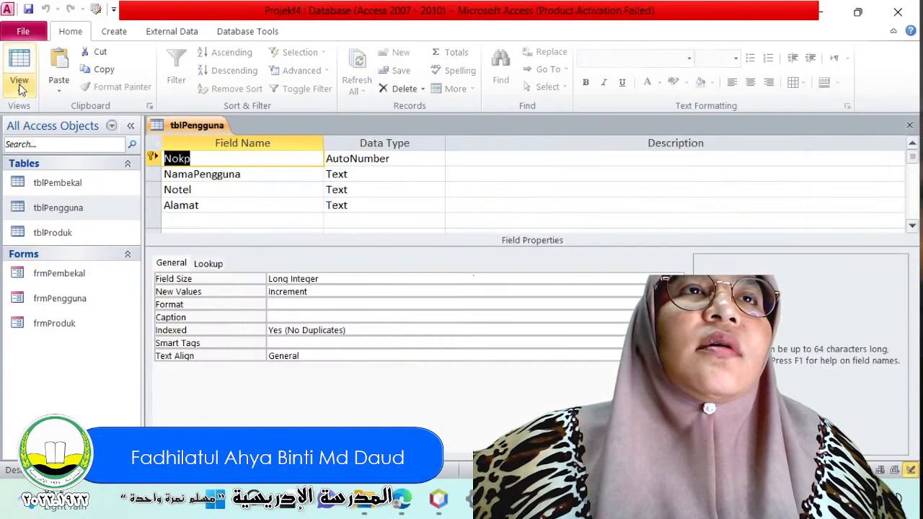
Remove the primary key from the Nokp field in tblPengguna.
{"action": "left_click", "coordinate": [152, 159]}
{"action": "right_click", "coordinate": [157, 158]}
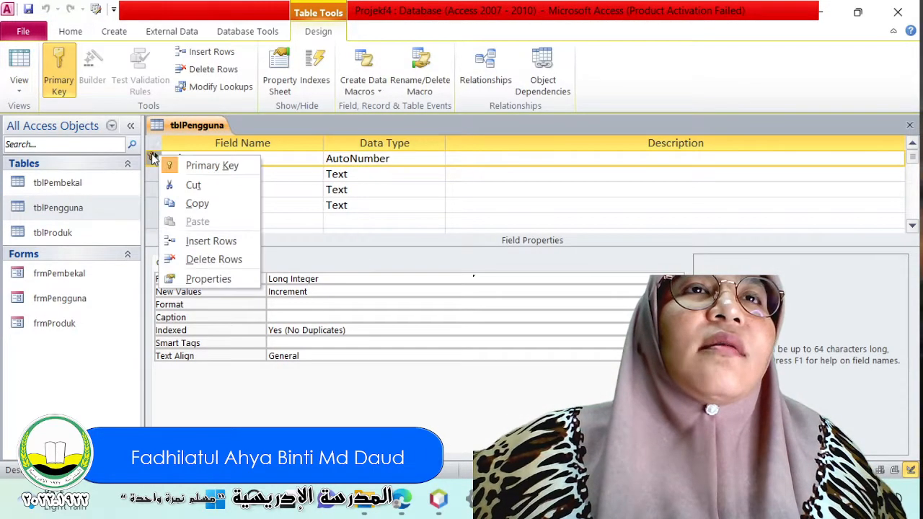
{"action": "left_click", "coordinate": [173, 165]}
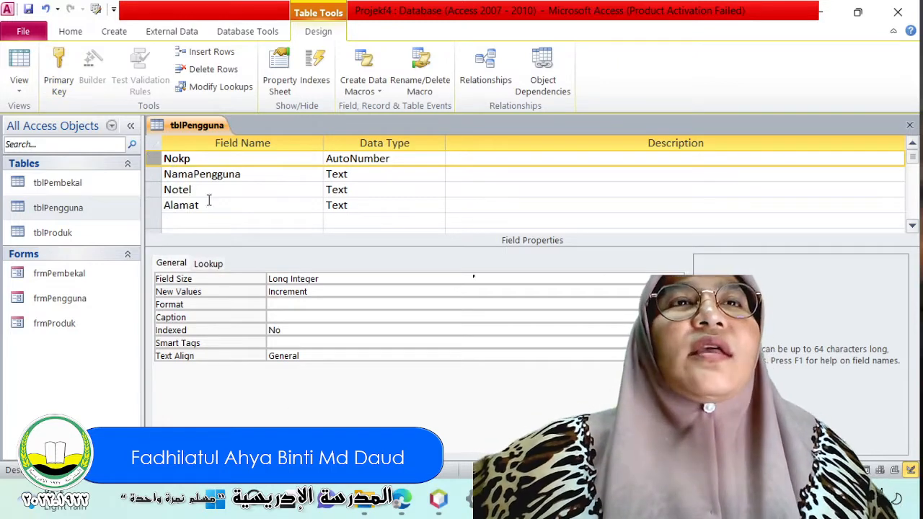
{"action": "right_click", "coordinate": [204, 125]}
{"action": "left_click", "coordinate": [221, 151]}
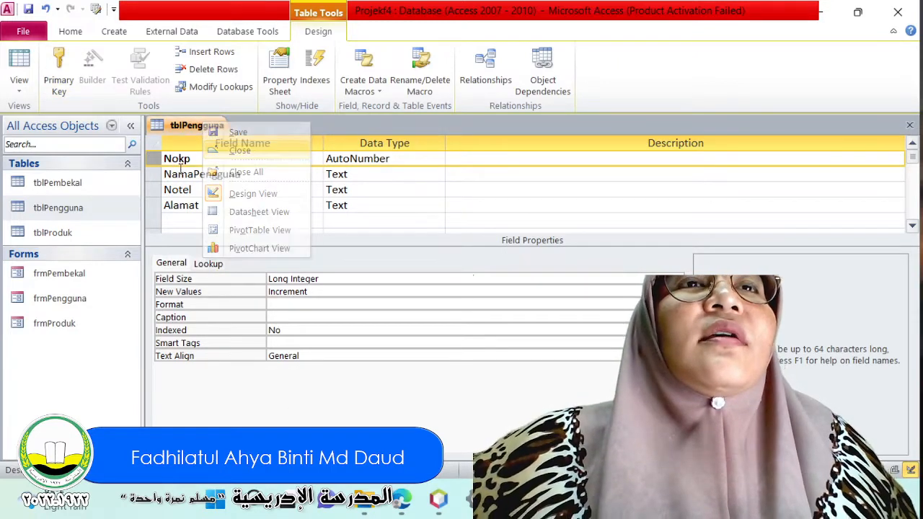
Set the data type of the Nokp field to Number.
{"action": "left_click", "coordinate": [352, 158]}
{"action": "left_click", "coordinate": [437, 159]}
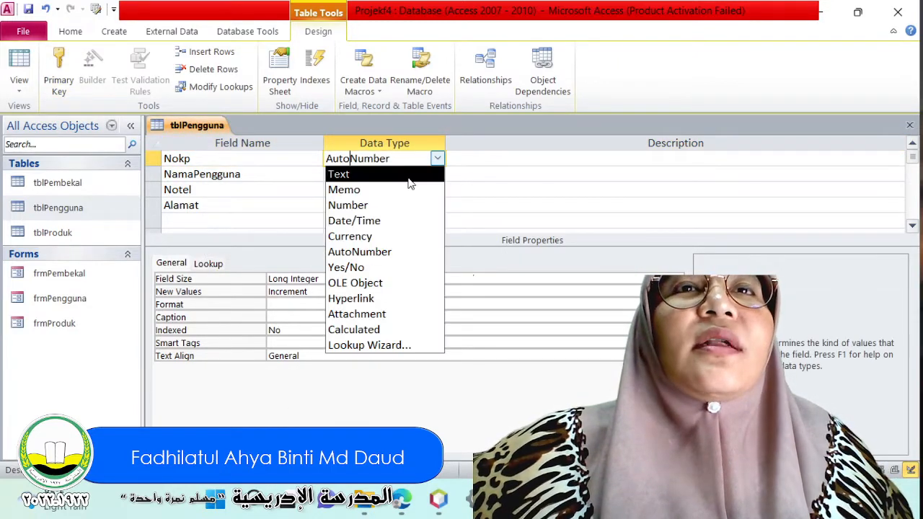
{"action": "left_click", "coordinate": [405, 205]}
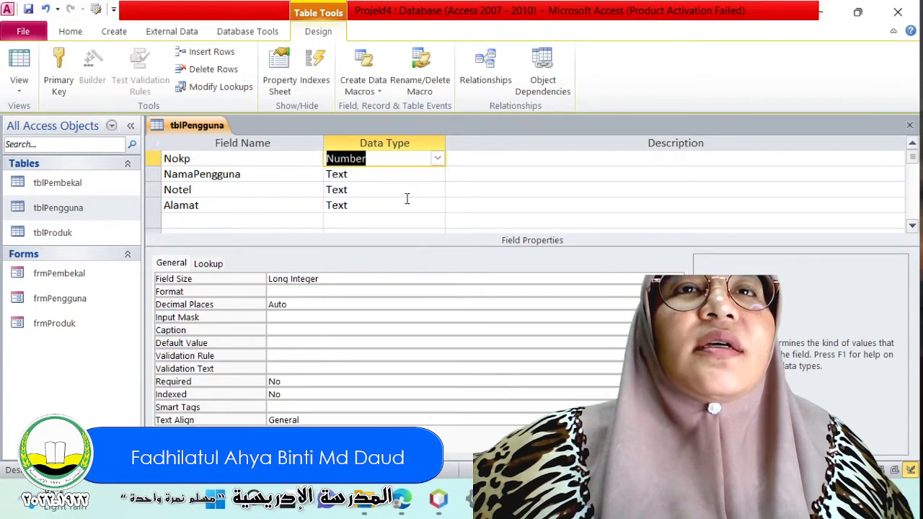
{"action": "left_click", "coordinate": [222, 219]}
Make the Nokp field the primary key of tblPengguna again.
{"action": "left_click", "coordinate": [153, 162]}
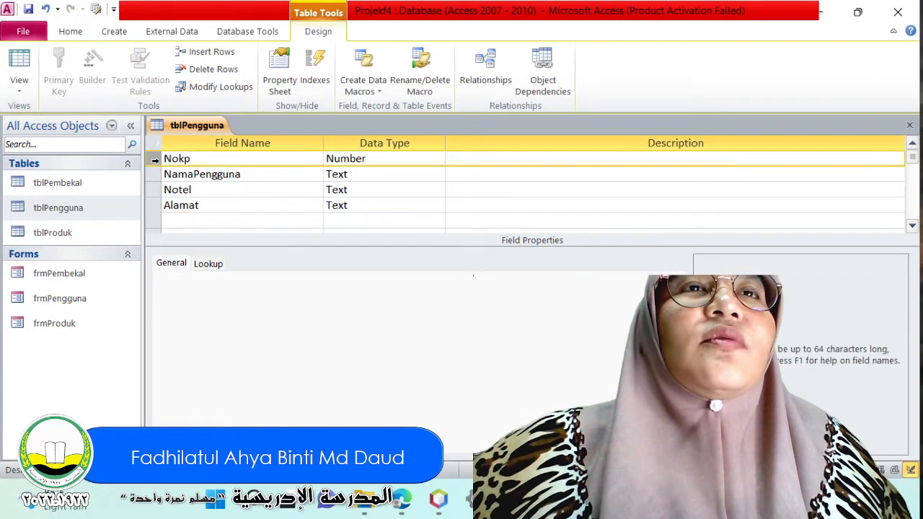
{"action": "right_click", "coordinate": [155, 163]}
{"action": "left_click", "coordinate": [182, 174]}
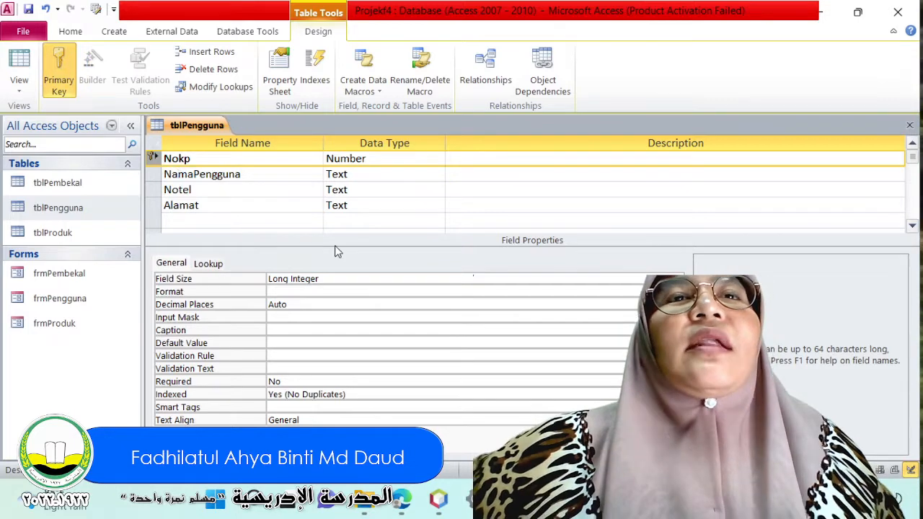
Try to open the frmPengguna form while the tblPengguna design is still open.
{"action": "left_click", "coordinate": [61, 35]}
{"action": "left_click", "coordinate": [59, 280]}
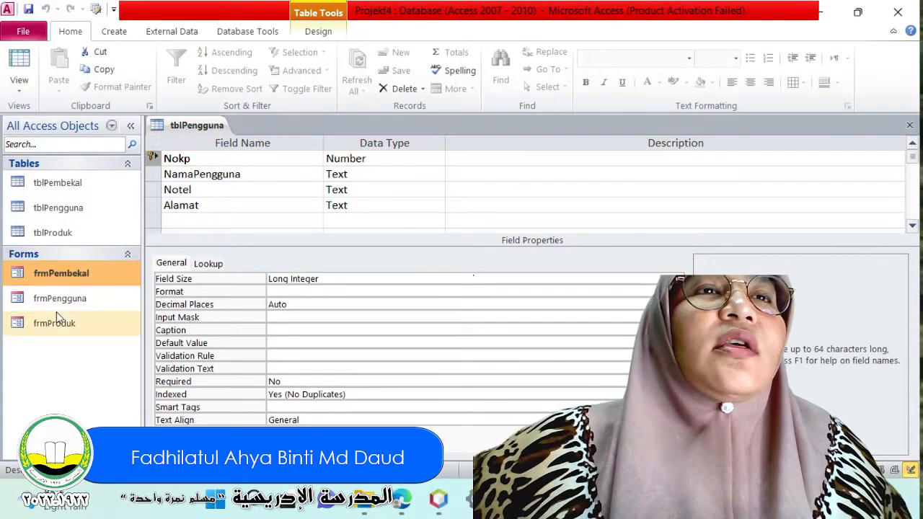
{"action": "left_click", "coordinate": [61, 296]}
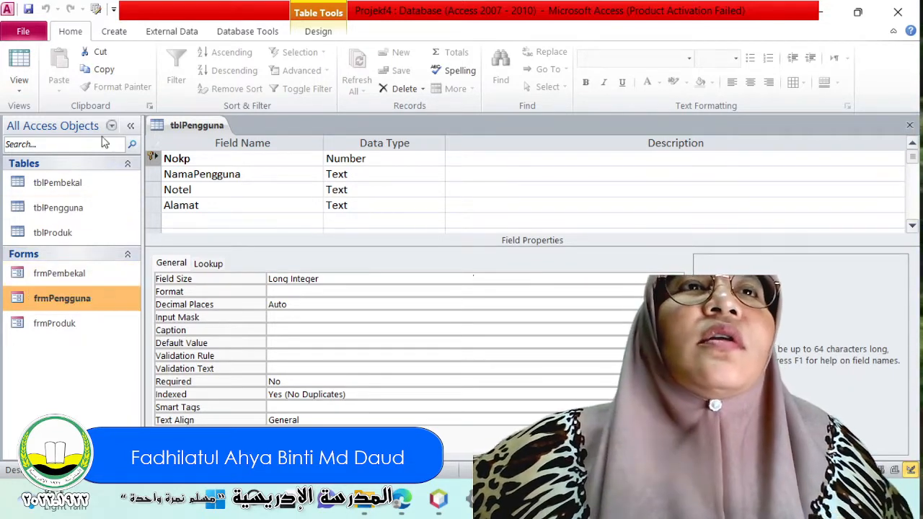
{"action": "double_click", "coordinate": [38, 306]}
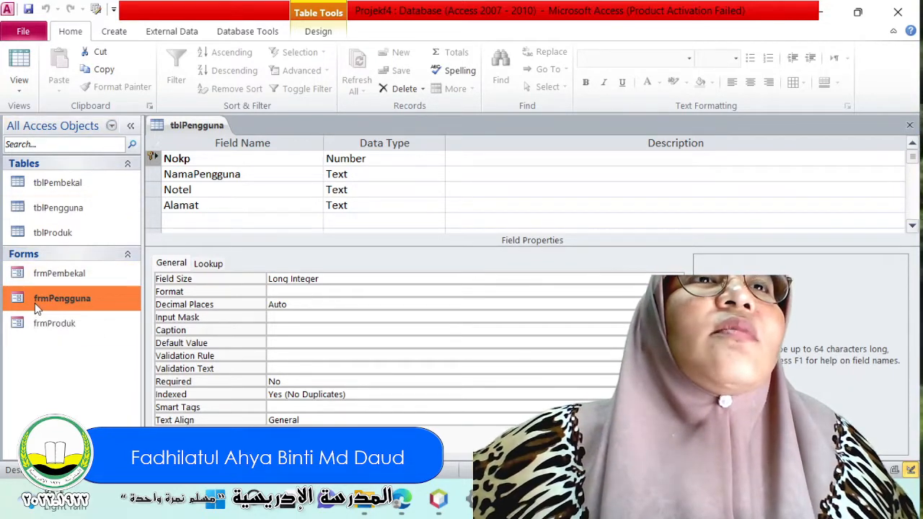
{"action": "left_click", "coordinate": [430, 279]}
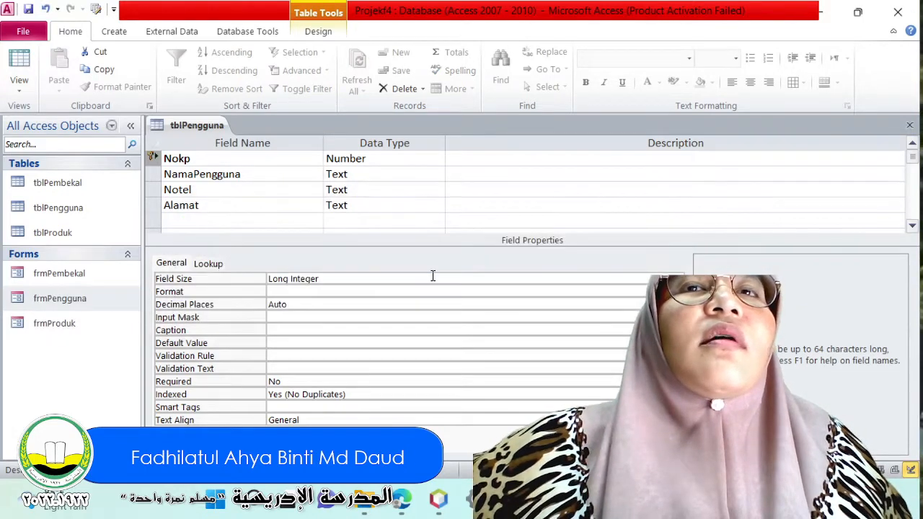
Close the tblPengguna table and save its design changes.
{"action": "left_click", "coordinate": [909, 125]}
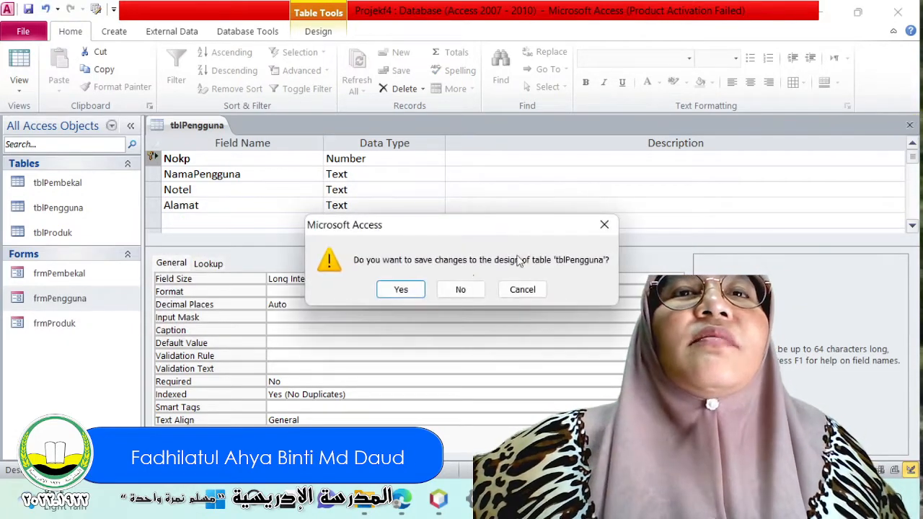
{"action": "left_click", "coordinate": [397, 289]}
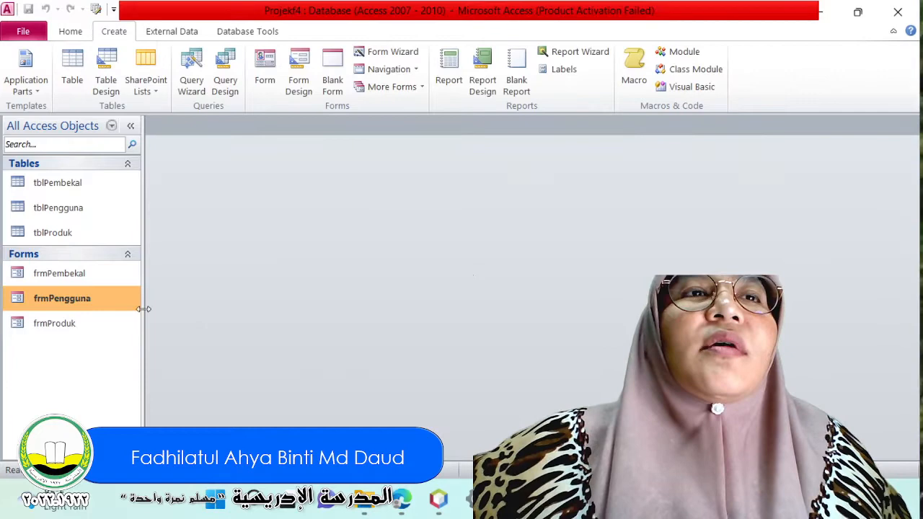
Open the frmPengguna form and try to enter a full-length identity card number in the Nombor Kad Pengenalan field.
{"action": "double_click", "coordinate": [71, 307]}
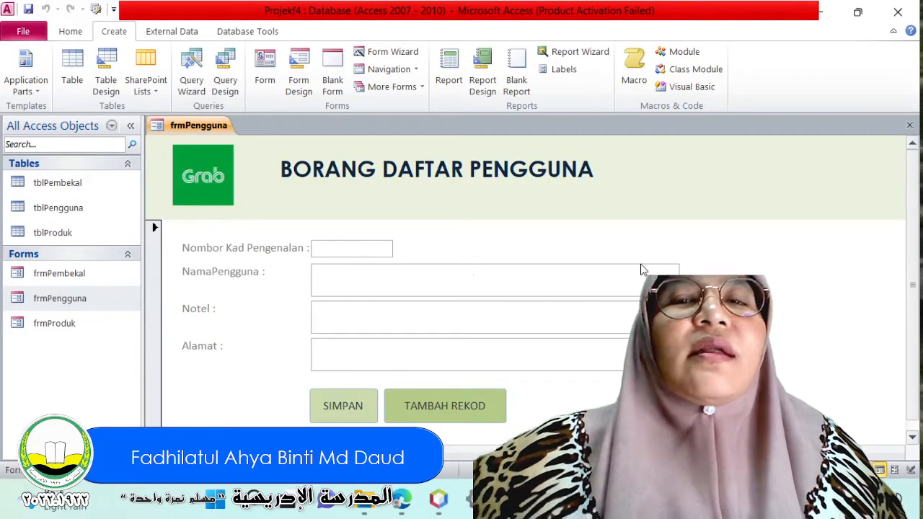
{"action": "type", "text": "0909"}
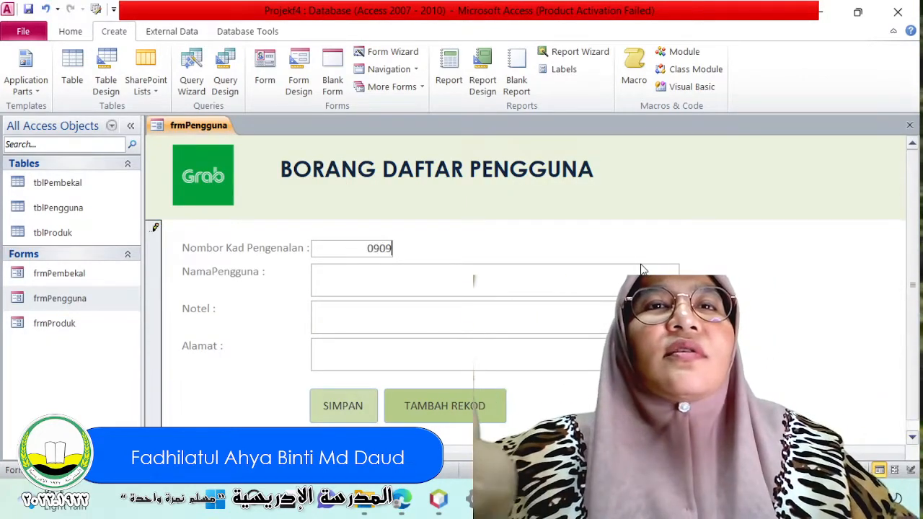
{"action": "type", "text": "0909090"}
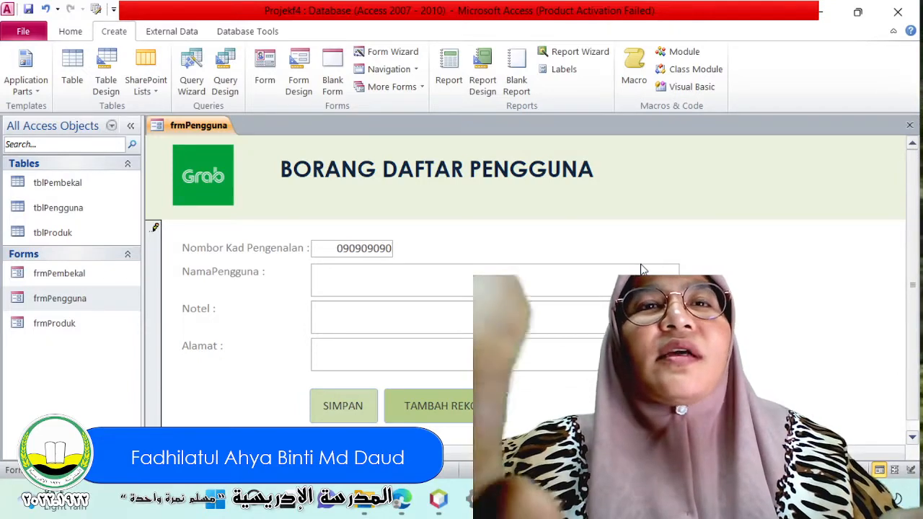
{"action": "type", "text": "90"}
{"action": "key", "text": "Tab"}
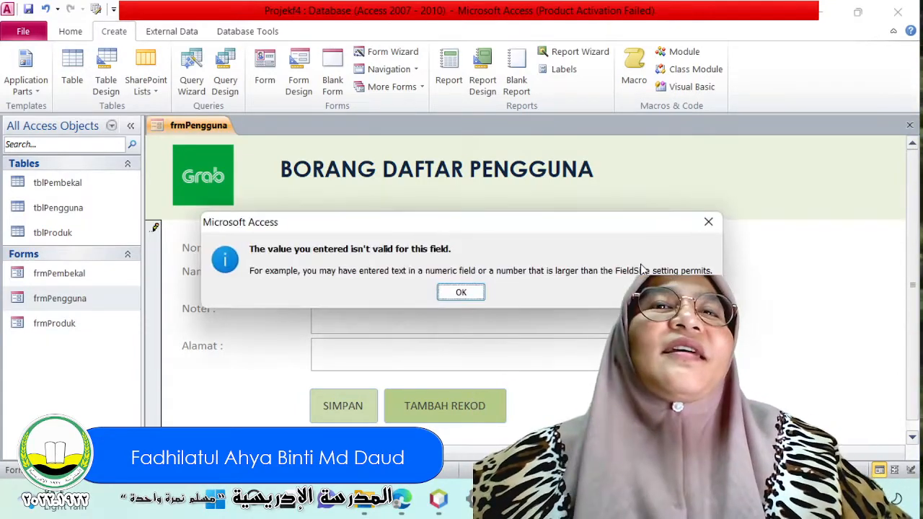
{"action": "left_click", "coordinate": [458, 292]}
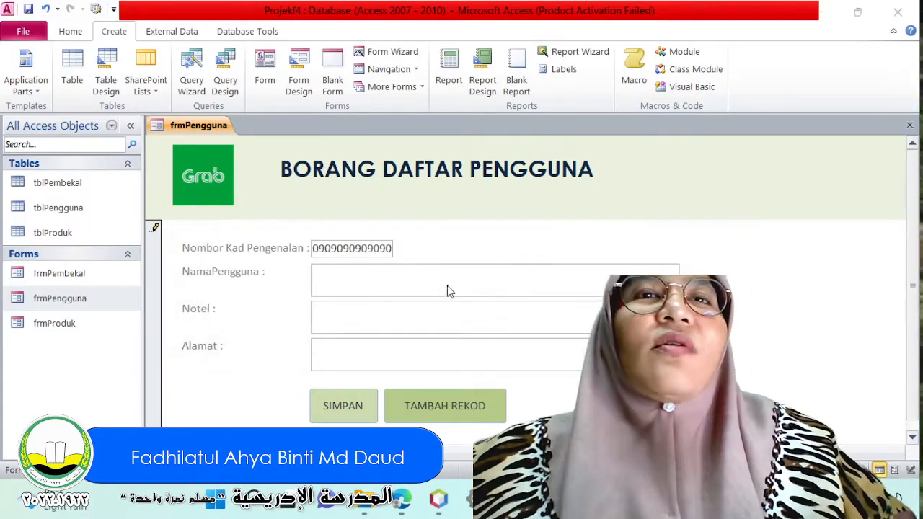
{"action": "left_click", "coordinate": [447, 291]}
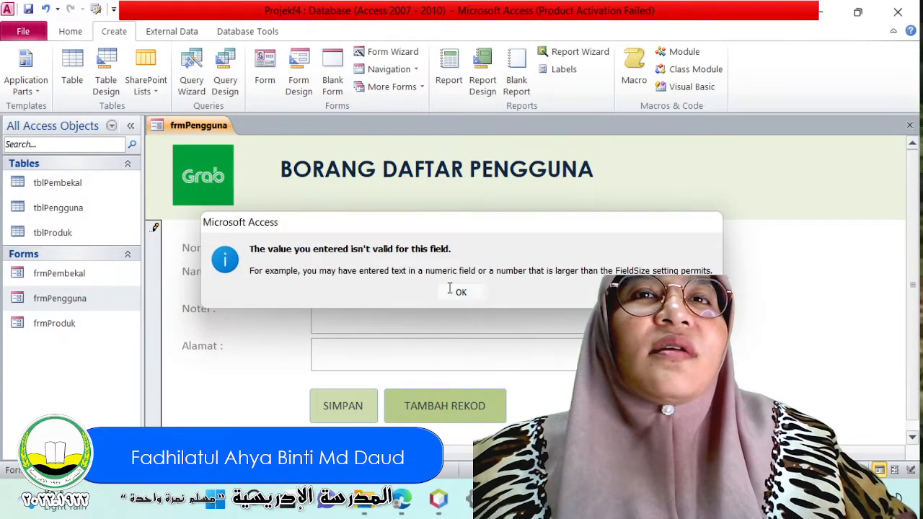
{"action": "left_click", "coordinate": [452, 292]}
Replace the Nombor Kad Pengenalan entry with a shorter identity card number and close the frmPengguna form.
{"action": "double_click", "coordinate": [316, 247]}
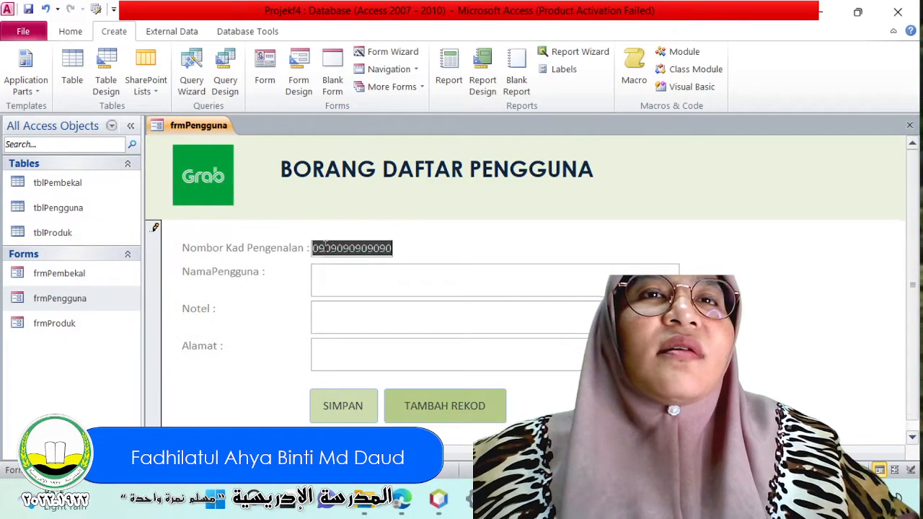
{"action": "type", "text": "9"}
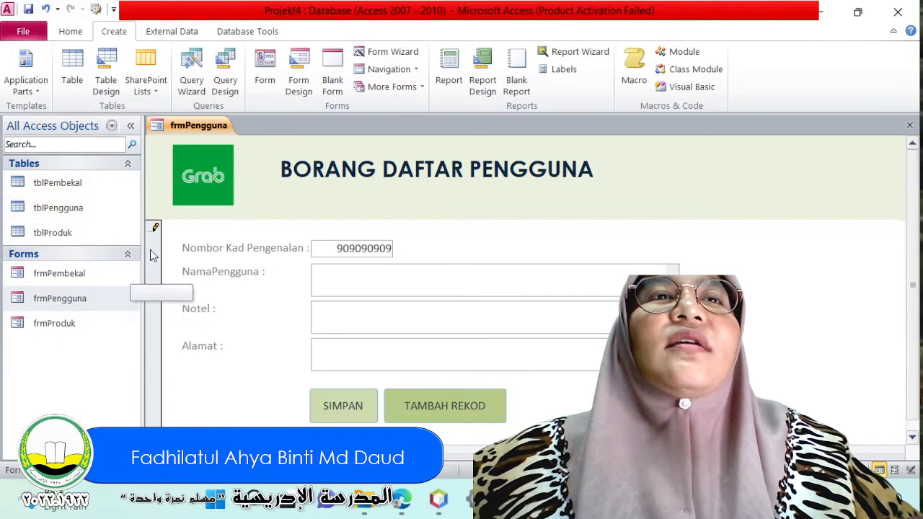
{"action": "right_click", "coordinate": [193, 128]}
{"action": "left_click", "coordinate": [218, 157]}
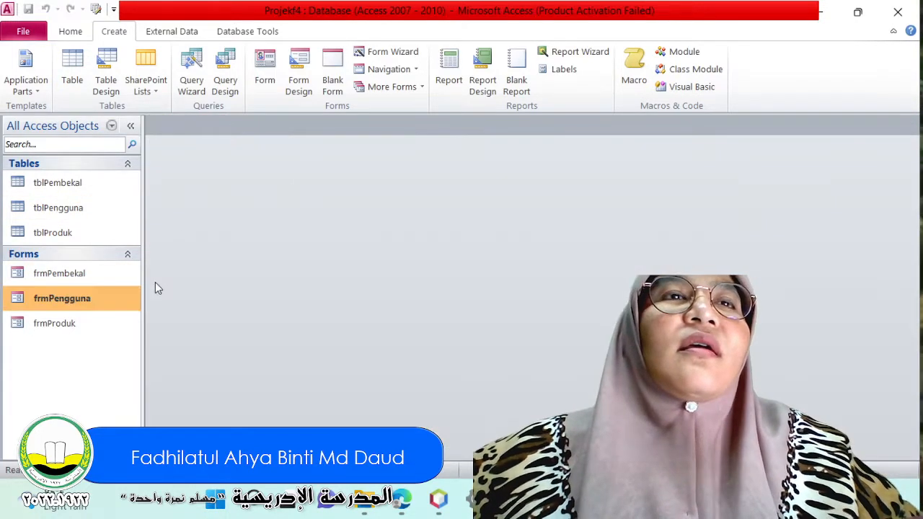
Open the tblPengguna table and clear the Nokp value of its record.
{"action": "left_click", "coordinate": [61, 210]}
{"action": "double_click", "coordinate": [61, 210]}
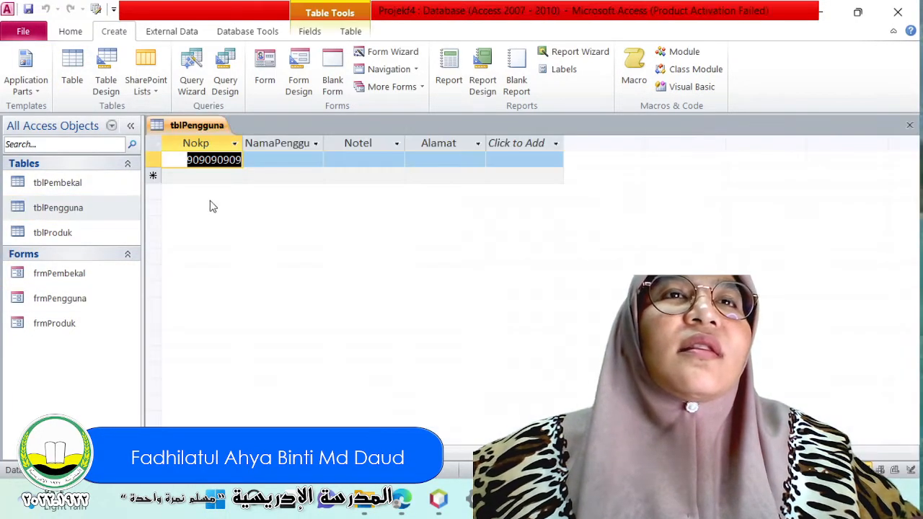
{"action": "key", "text": "Delete"}
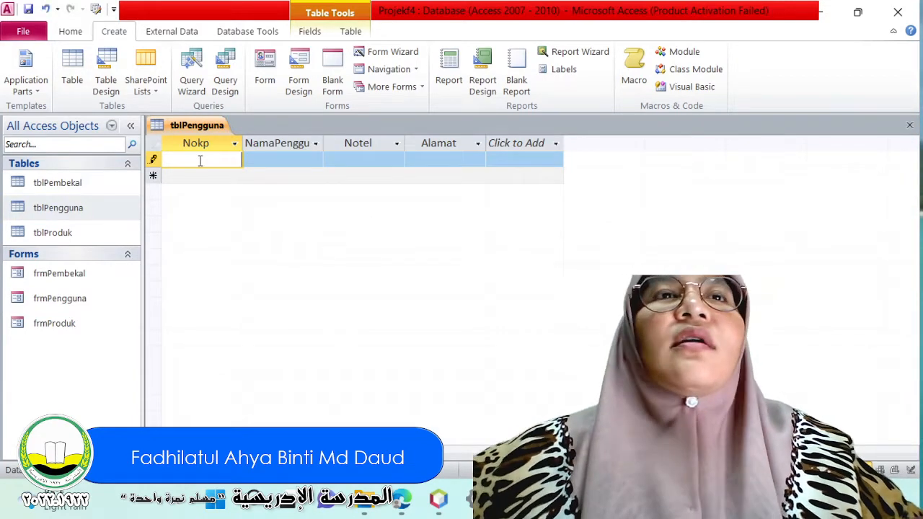
Try to switch the tblPengguna table to Design View with the record's Nokp left empty.
{"action": "left_click", "coordinate": [86, 31]}
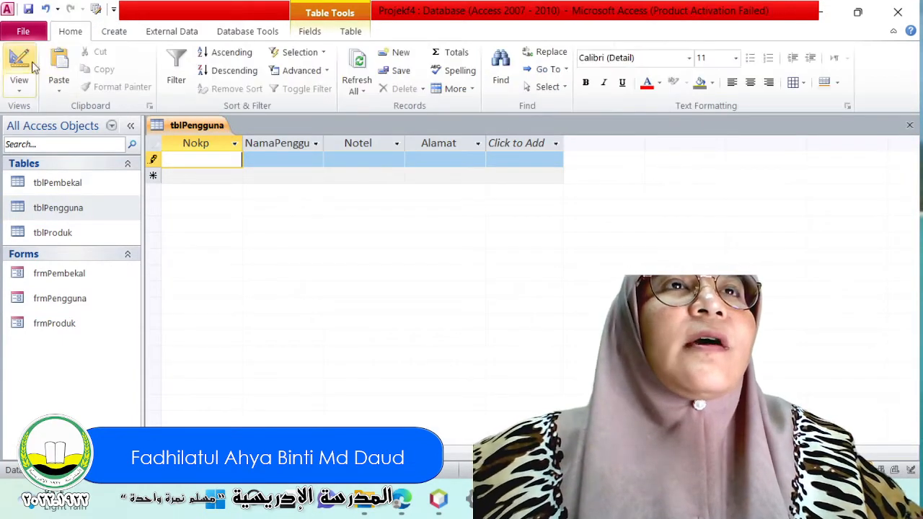
{"action": "left_click", "coordinate": [19, 85]}
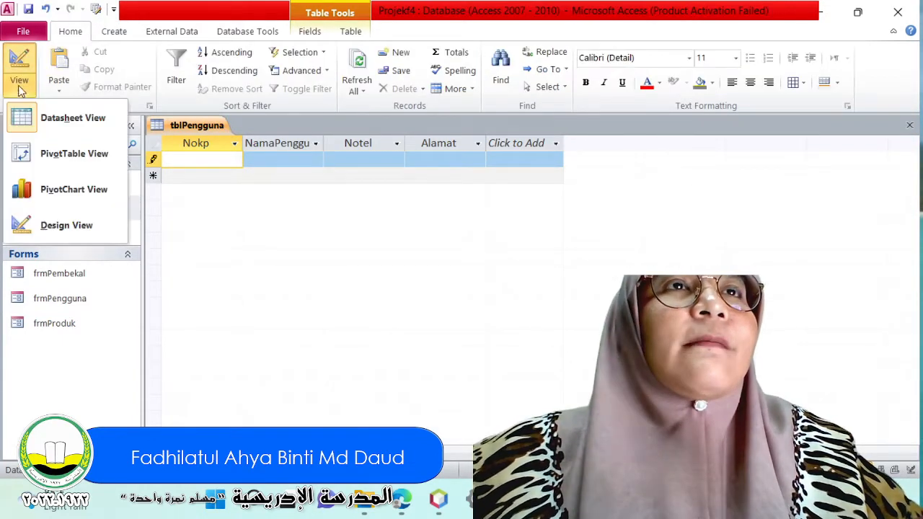
{"action": "left_click", "coordinate": [86, 220]}
{"action": "left_click", "coordinate": [430, 280]}
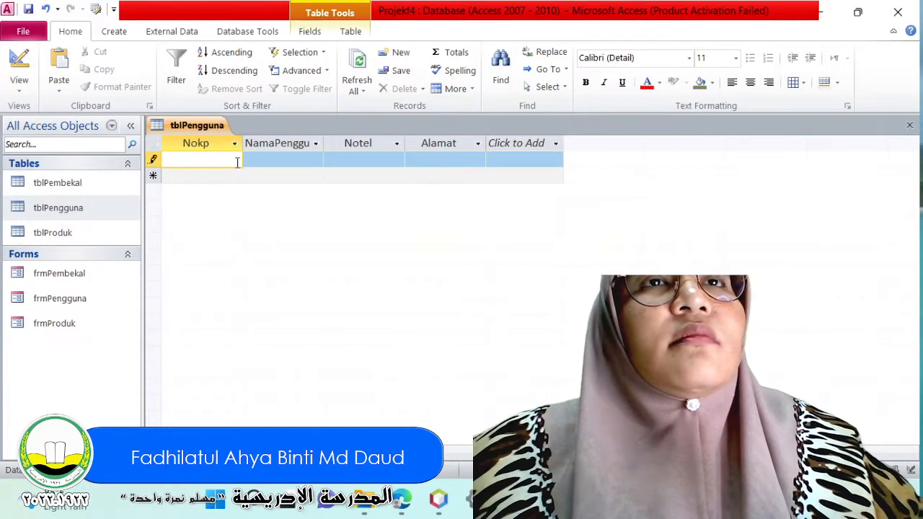
Set the Nokp field's data type to Text in tblPengguna's Design View, save the table and return to Datasheet View.
{"action": "left_click", "coordinate": [293, 180]}
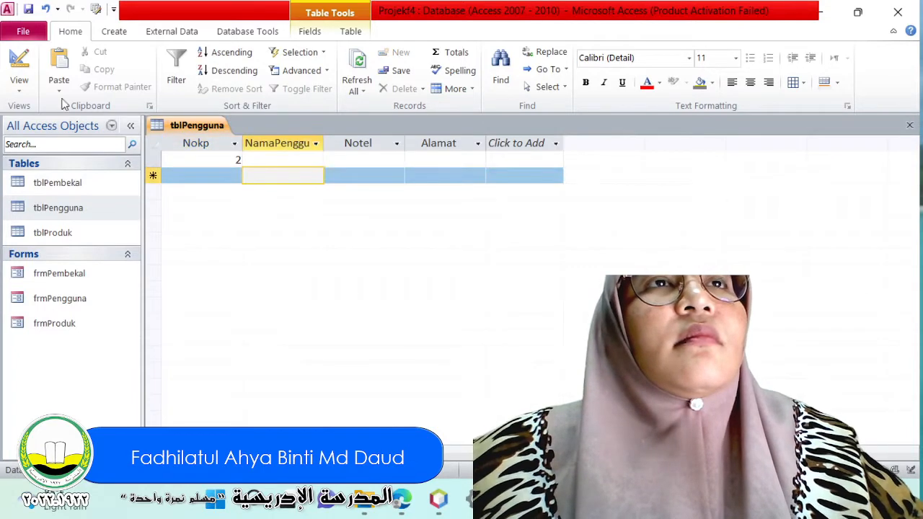
{"action": "left_click", "coordinate": [18, 61]}
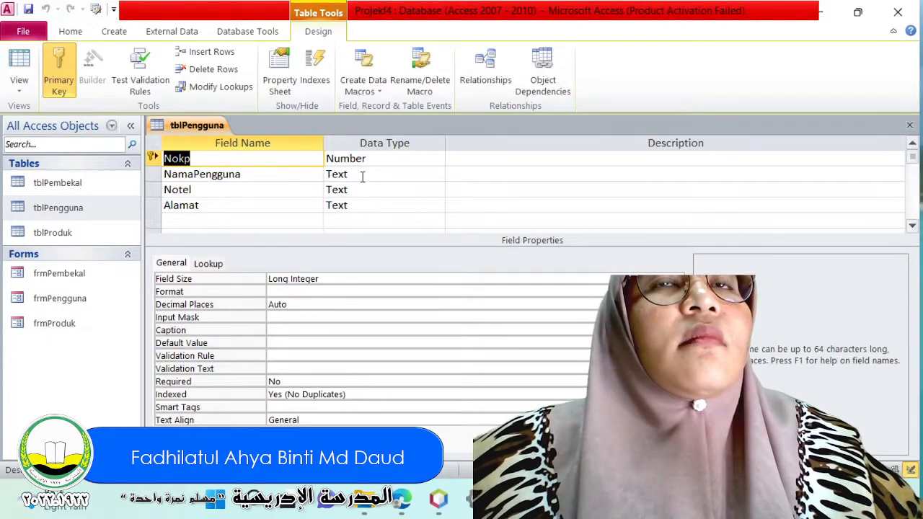
{"action": "left_click", "coordinate": [412, 160]}
{"action": "left_click", "coordinate": [437, 159]}
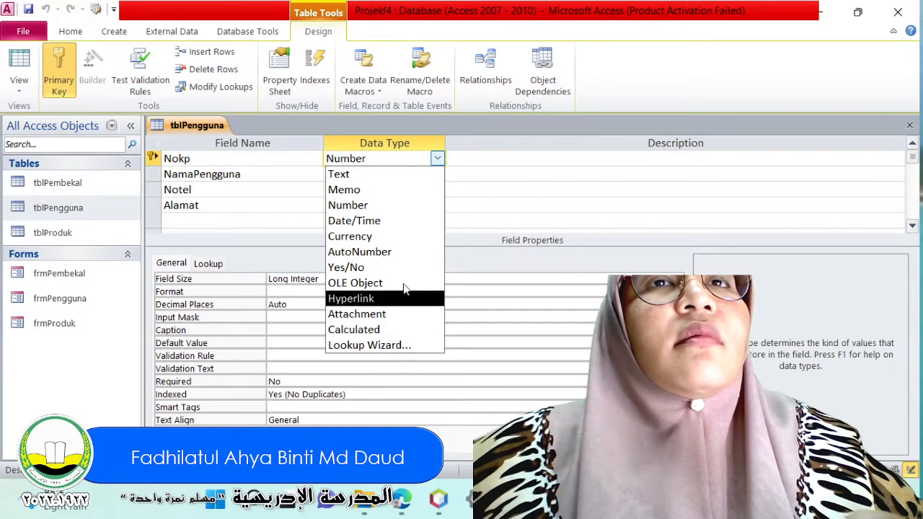
{"action": "left_click", "coordinate": [389, 176]}
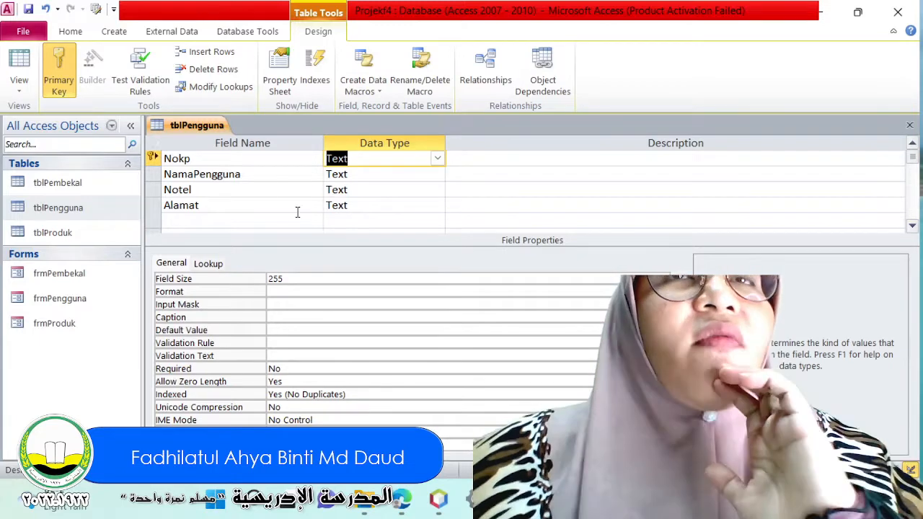
{"action": "left_click", "coordinate": [19, 64]}
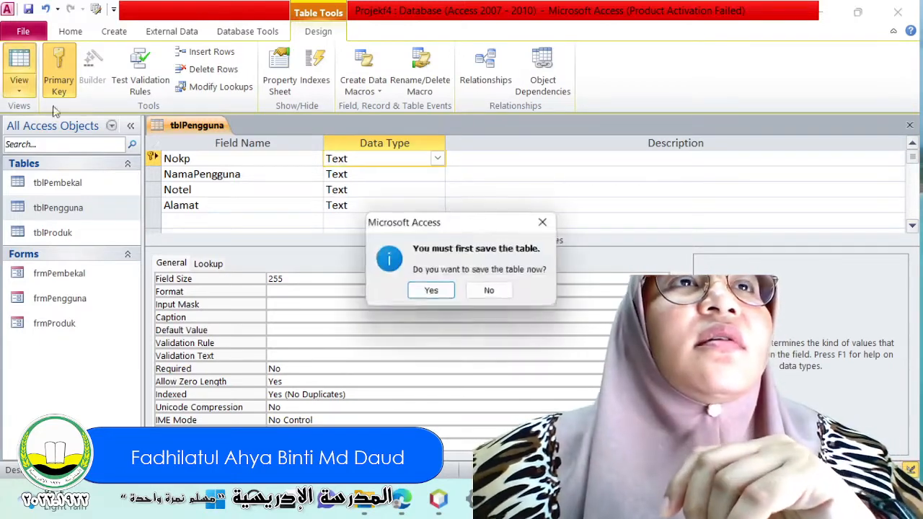
{"action": "left_click", "coordinate": [430, 291]}
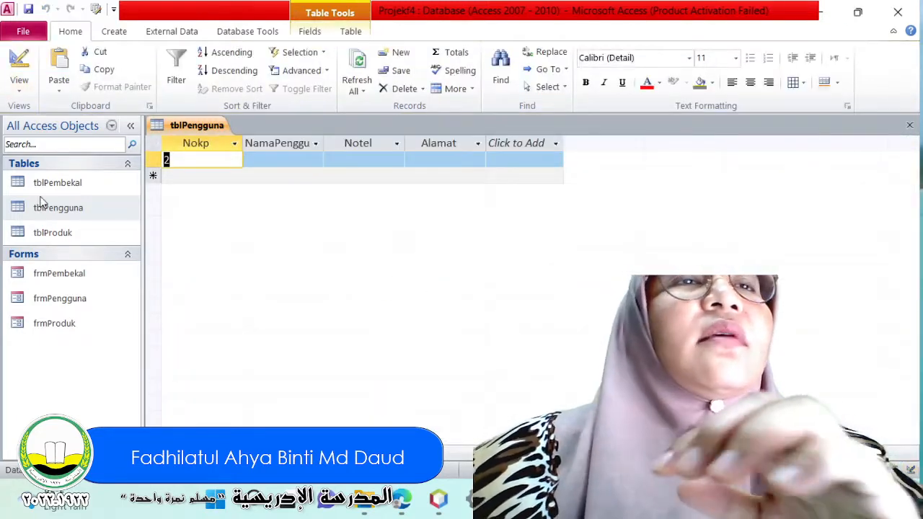
Close the tblPengguna table and open the frmPengguna form.
{"action": "right_click", "coordinate": [67, 31]}
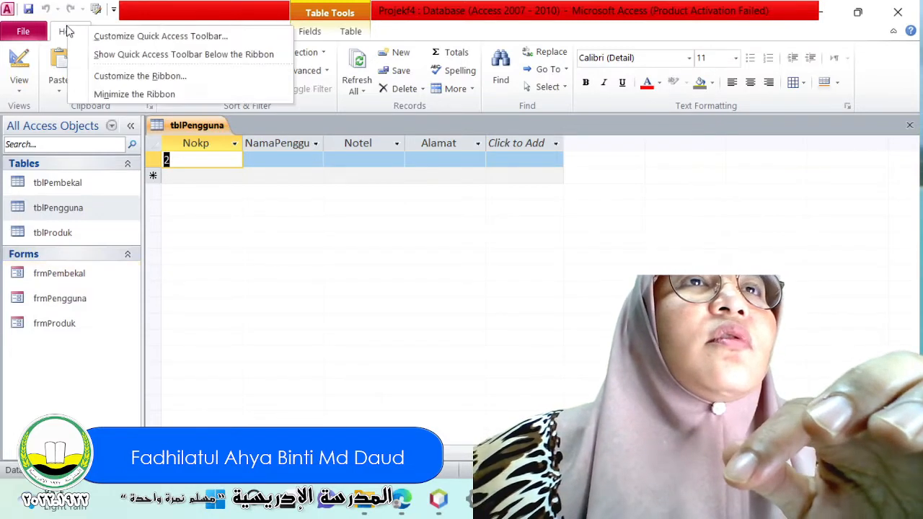
{"action": "right_click", "coordinate": [213, 133]}
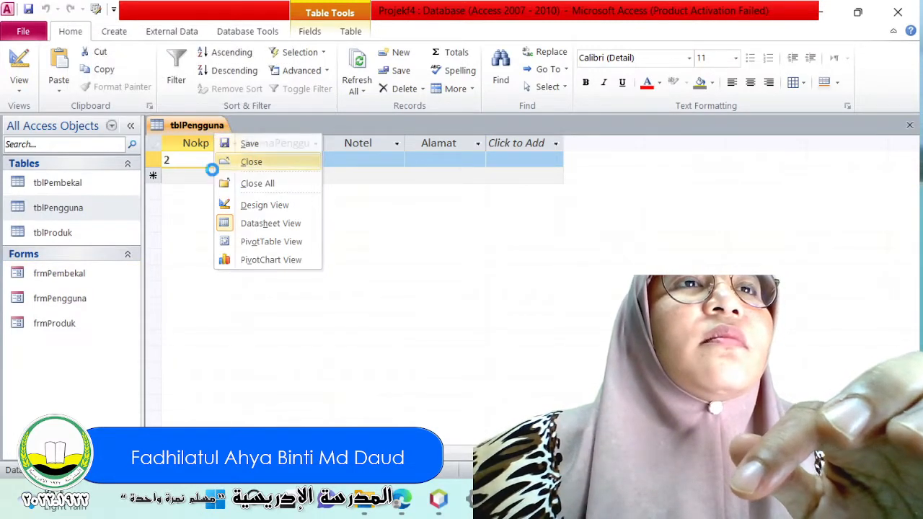
{"action": "left_click", "coordinate": [251, 162]}
{"action": "double_click", "coordinate": [62, 297]}
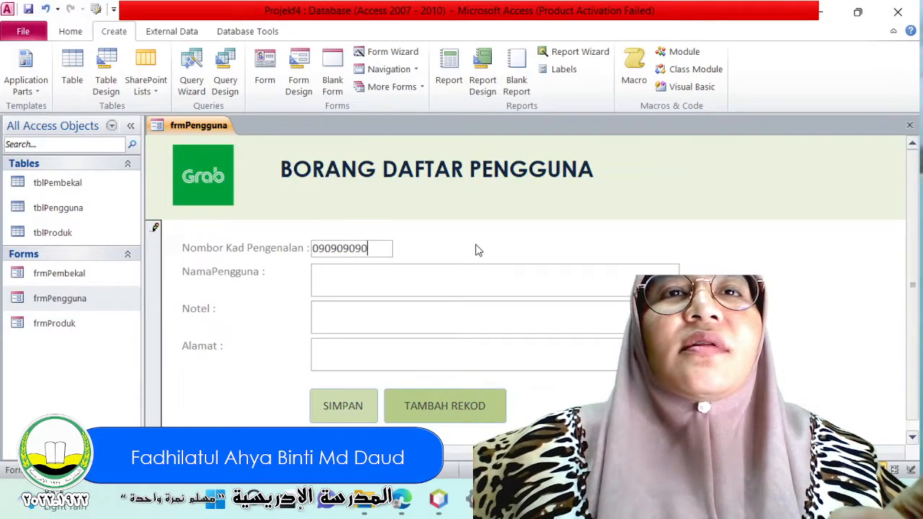
Enter a full-length identity card number in Nombor Kad Pengenalan and the person's full name in NamaPengguna.
{"action": "type", "text": "0909090909090"}
{"action": "key", "text": "BackSpace"}
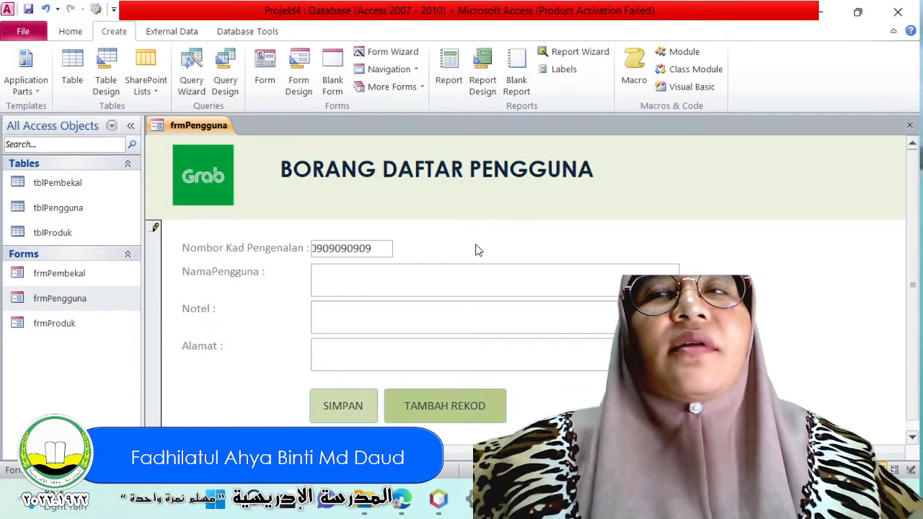
{"action": "type", "text": "090"}
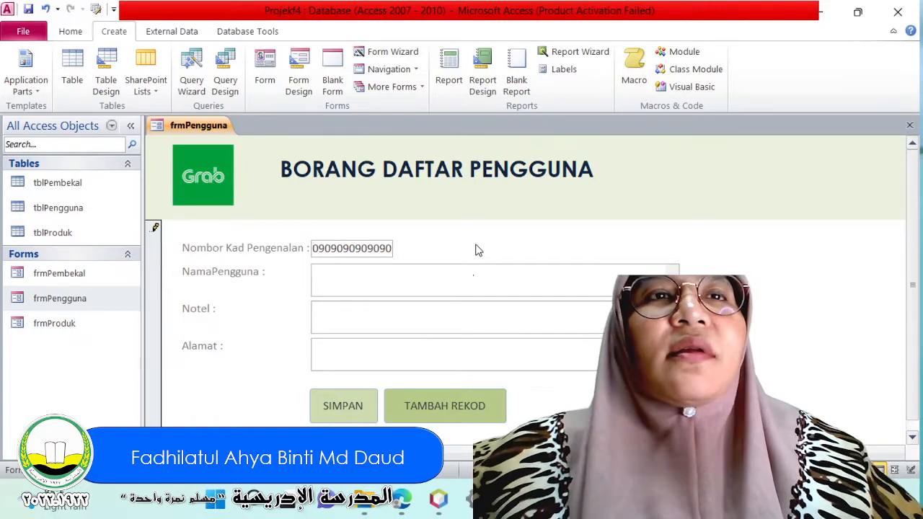
{"action": "key", "text": "Tab"}
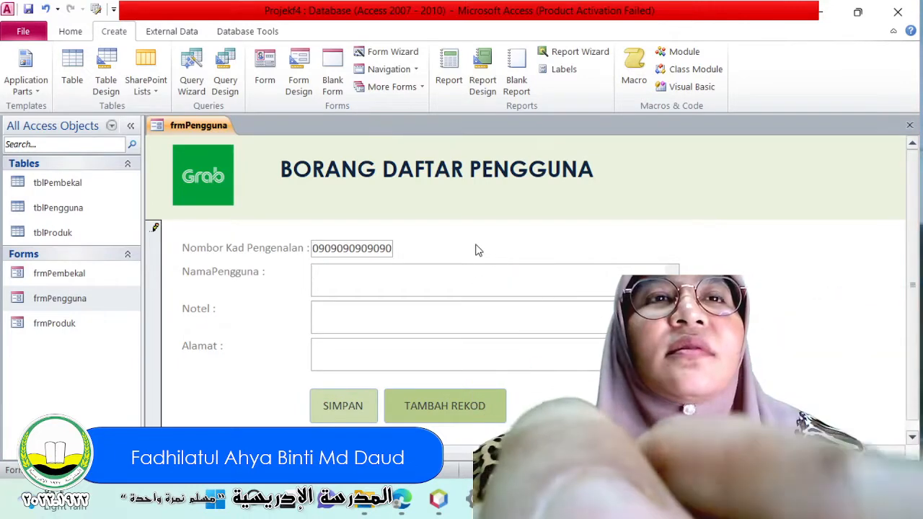
{"action": "type", "text": "ahma"}
{"action": "key", "text": "BackSpace"}
{"action": "key", "text": "BackSpace"}
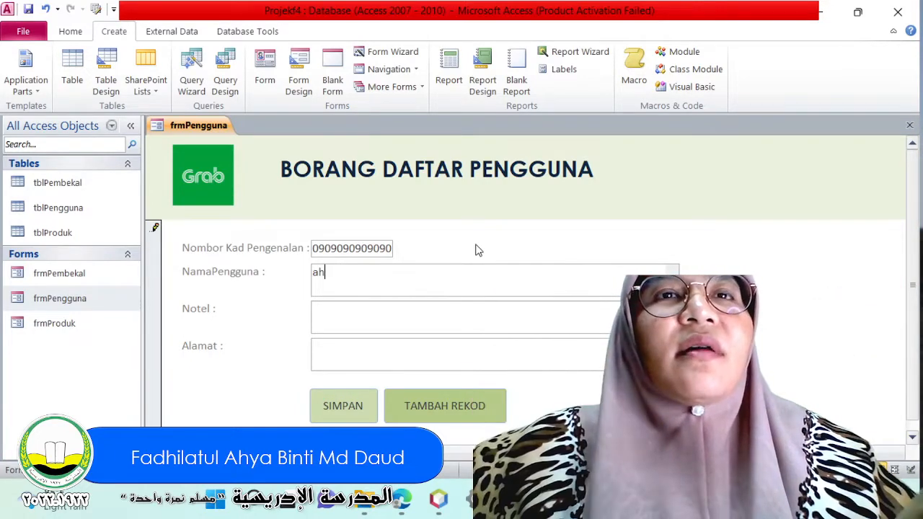
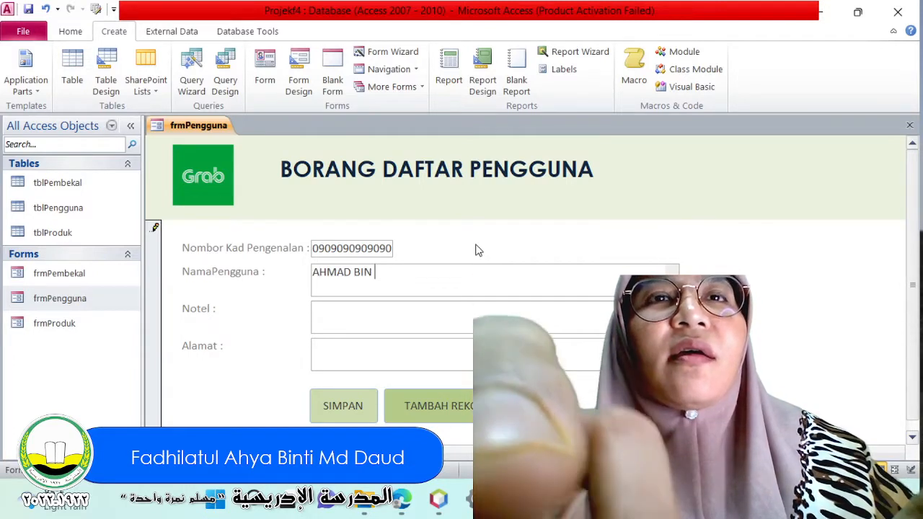
{"action": "key", "text": "Tab"}
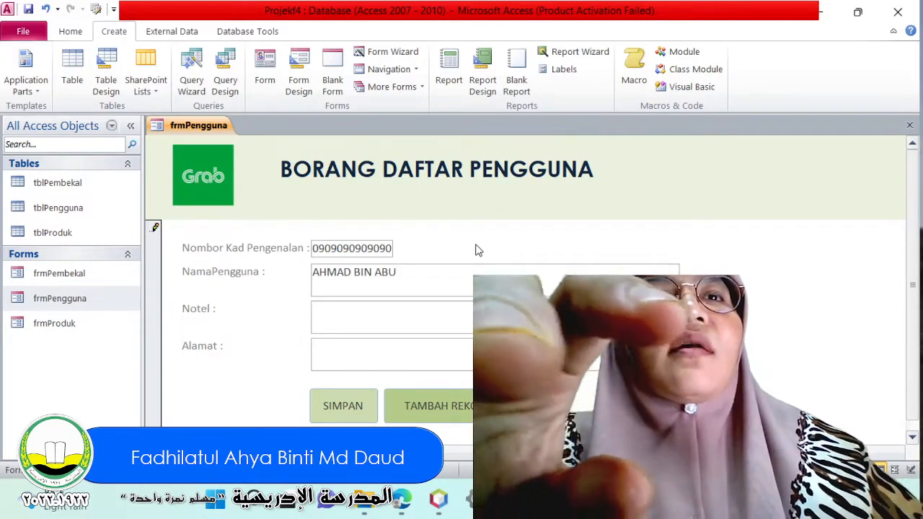
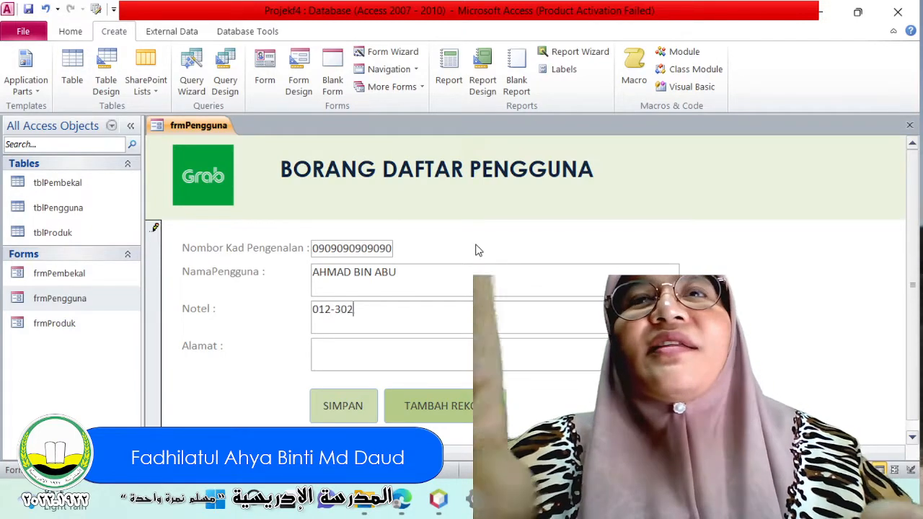
Fill in the phone number in Notel and the address in Alamat, and save the first record with SIMPAN.
{"action": "key", "text": "Tab"}
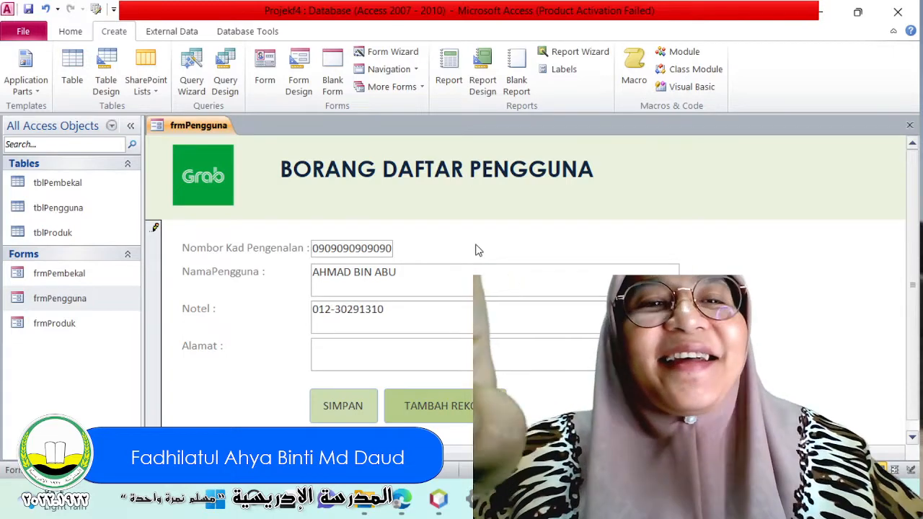
{"action": "type", "text": "IPO"}
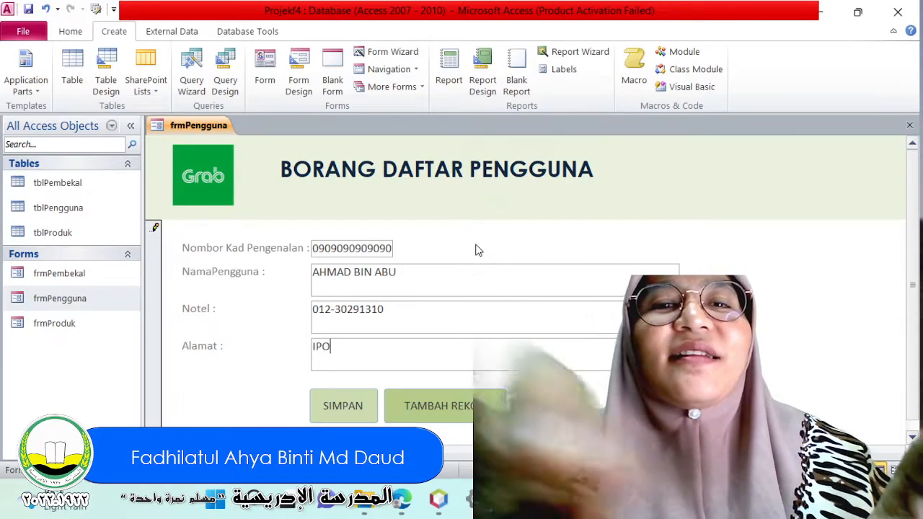
{"action": "type", "text": "JH"}
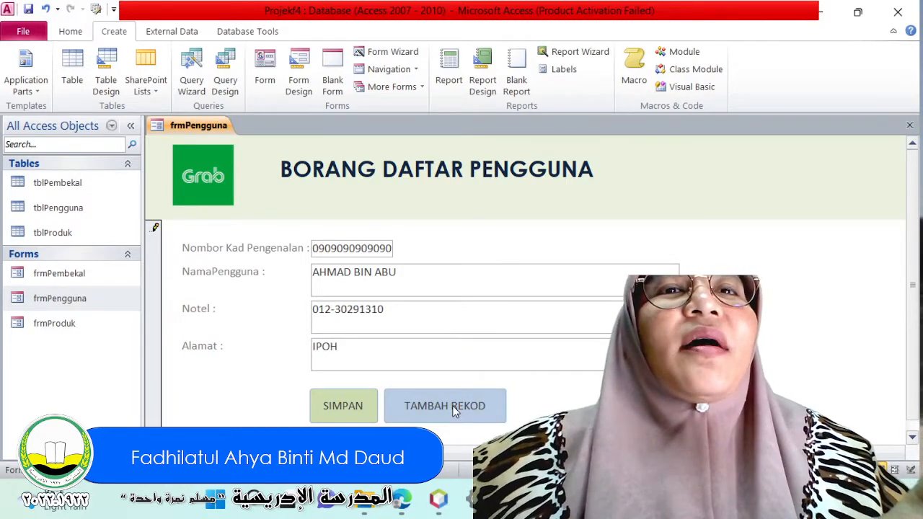
{"action": "left_click", "coordinate": [366, 406]}
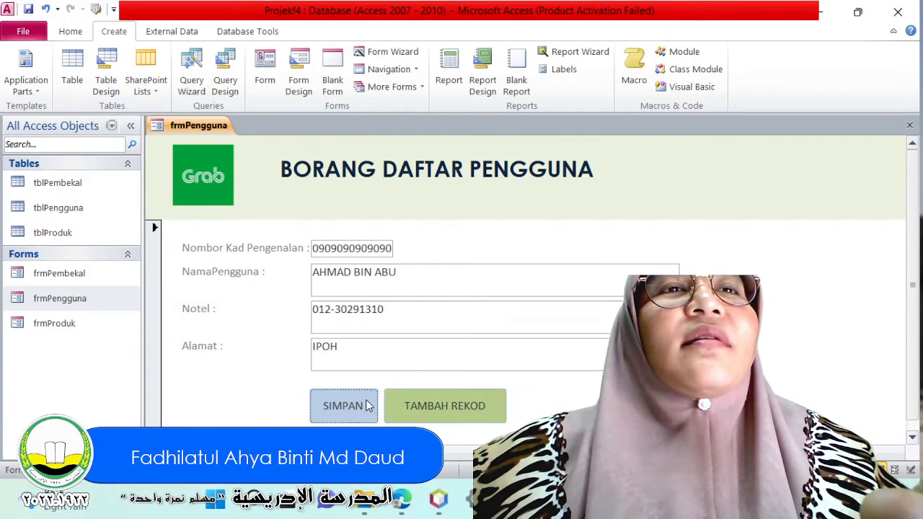
Add a new frmPengguna record and fill in its identity card number and the second person's full name.
{"action": "left_click", "coordinate": [431, 406]}
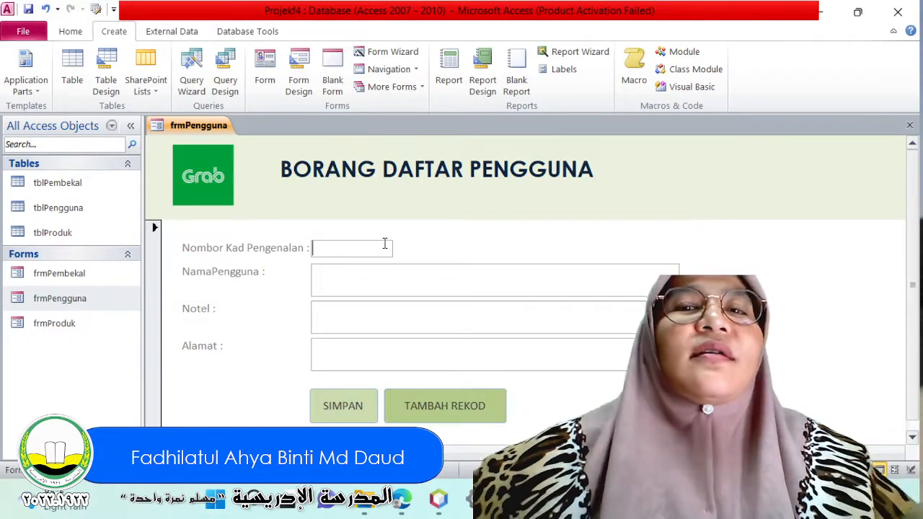
{"action": "type", "text": "089090909"}
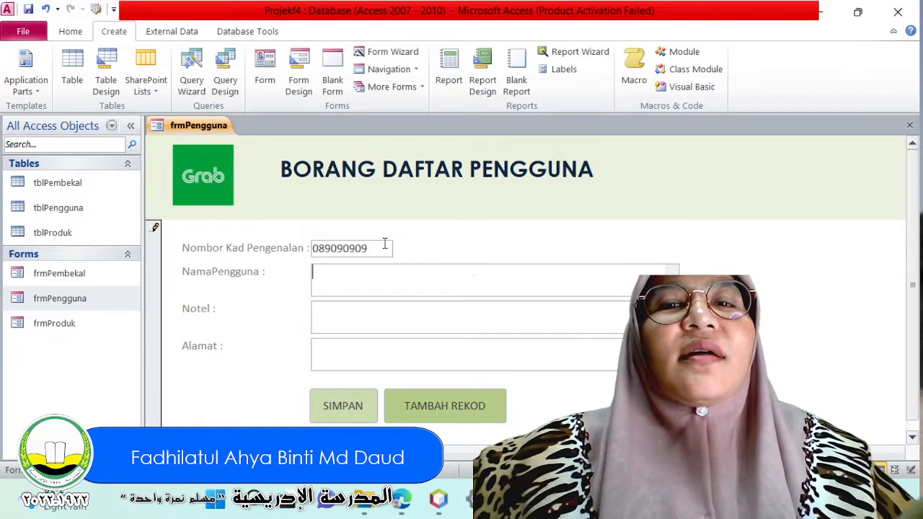
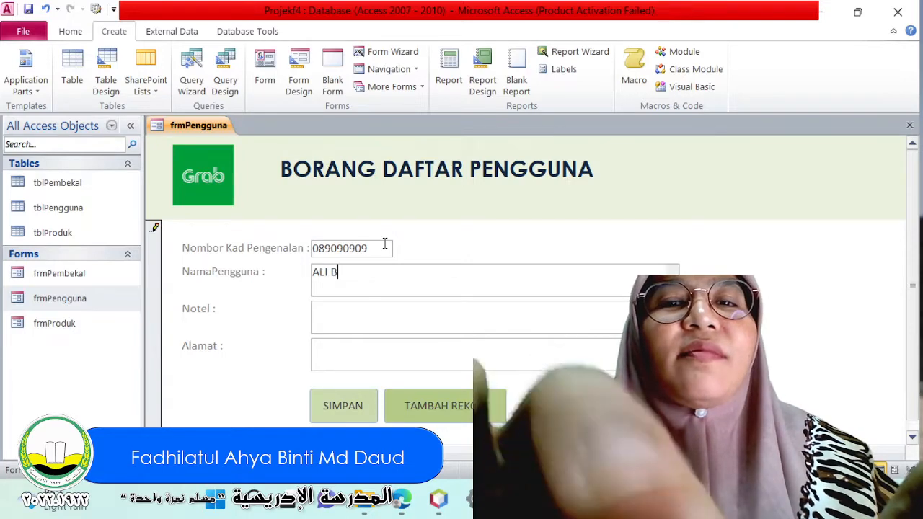
{"action": "key", "text": "Tab"}
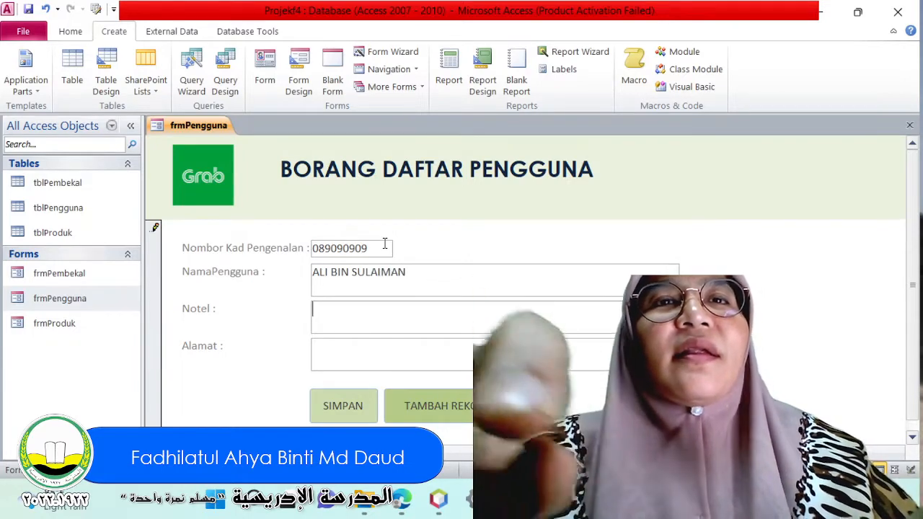
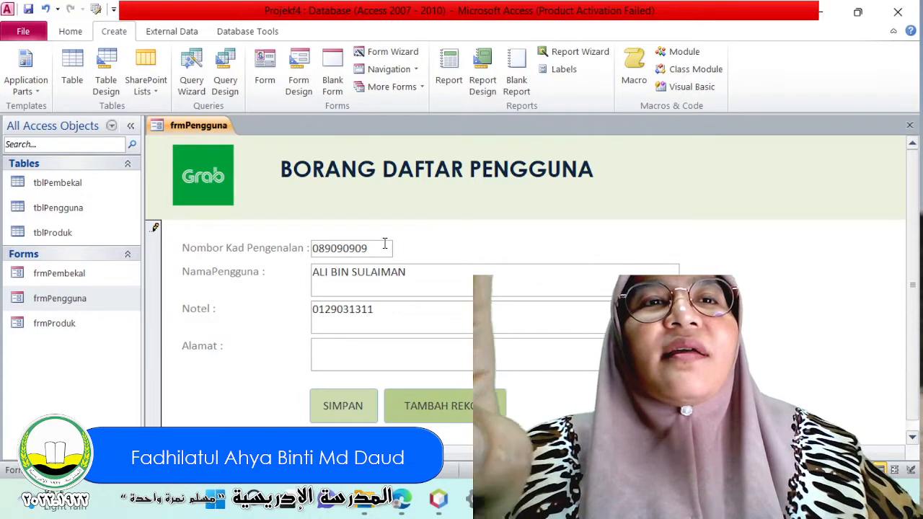
Complete the second record with a phone number in Notel and an uppercase address in Alamat, and save it with SIMPAN.
{"action": "key", "text": "Tab"}
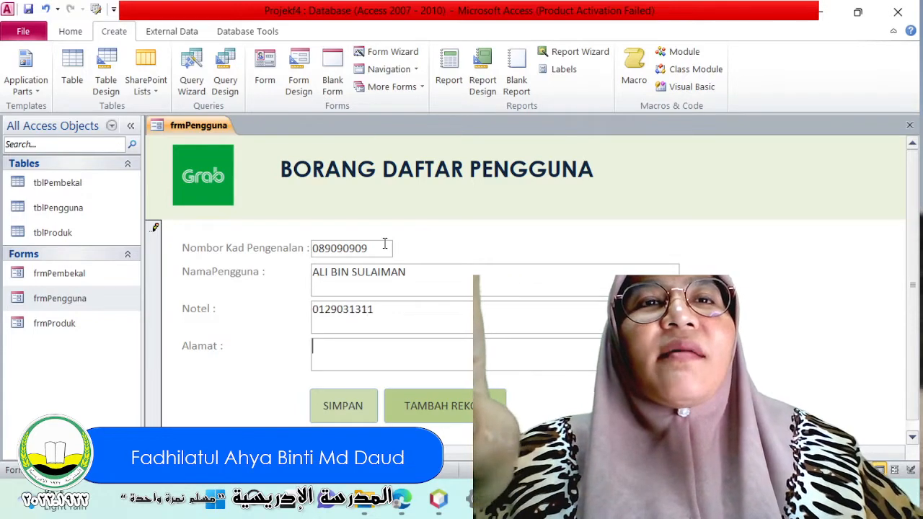
{"action": "type", "text": "taiping"}
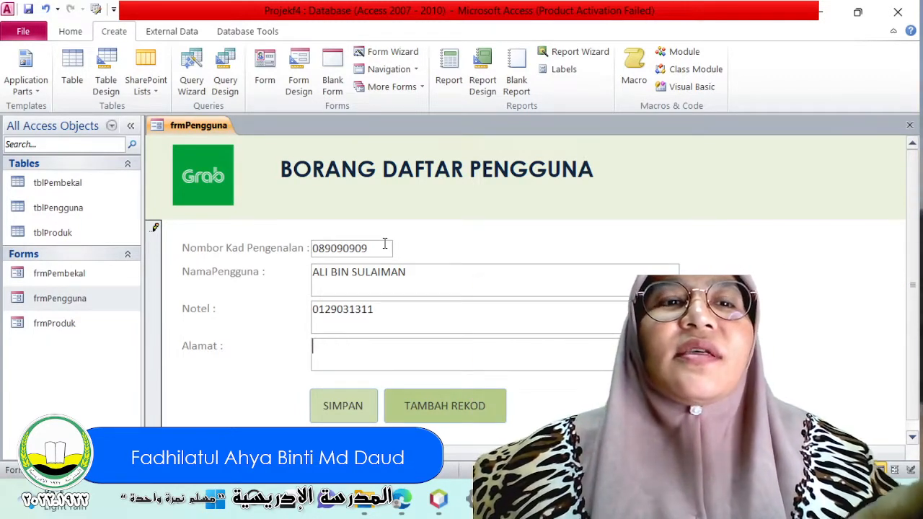
{"action": "type", "text": "TAIPING"}
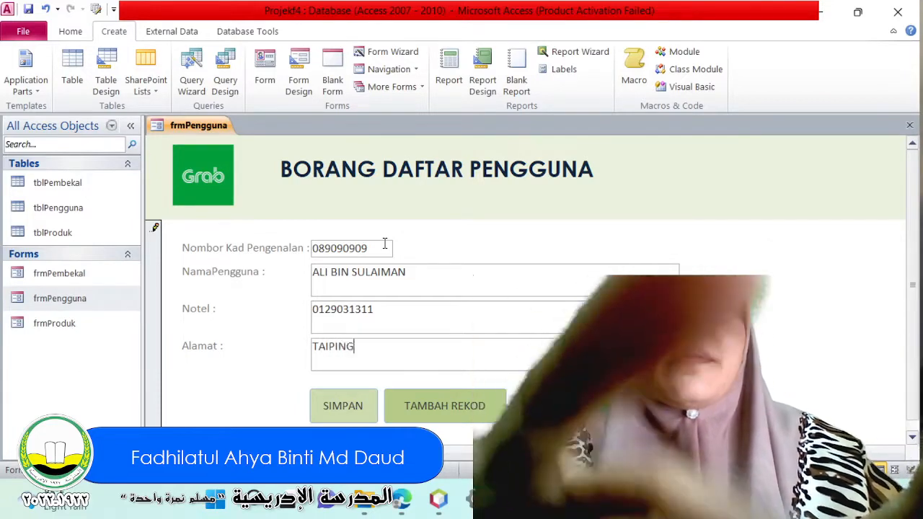
{"action": "left_click", "coordinate": [342, 415]}
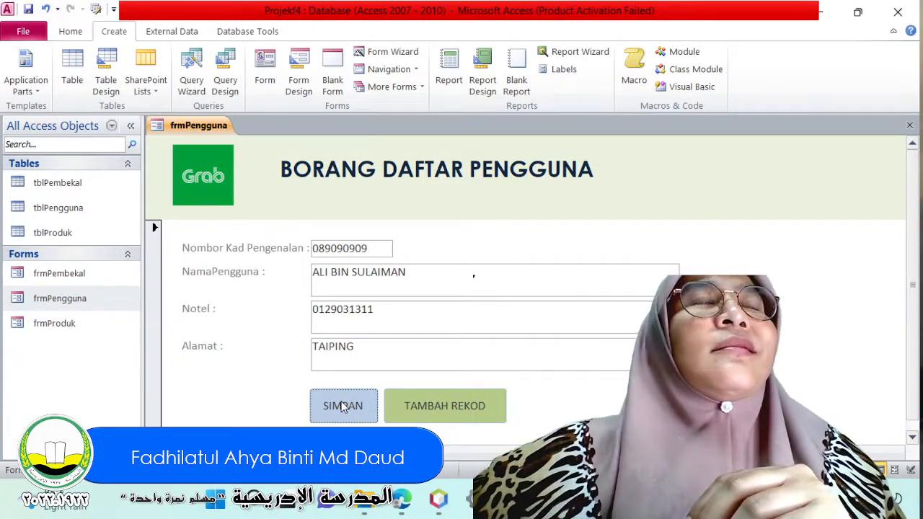
Open the tblPengguna table to check the records entered through the form.
{"action": "left_click", "coordinate": [66, 31]}
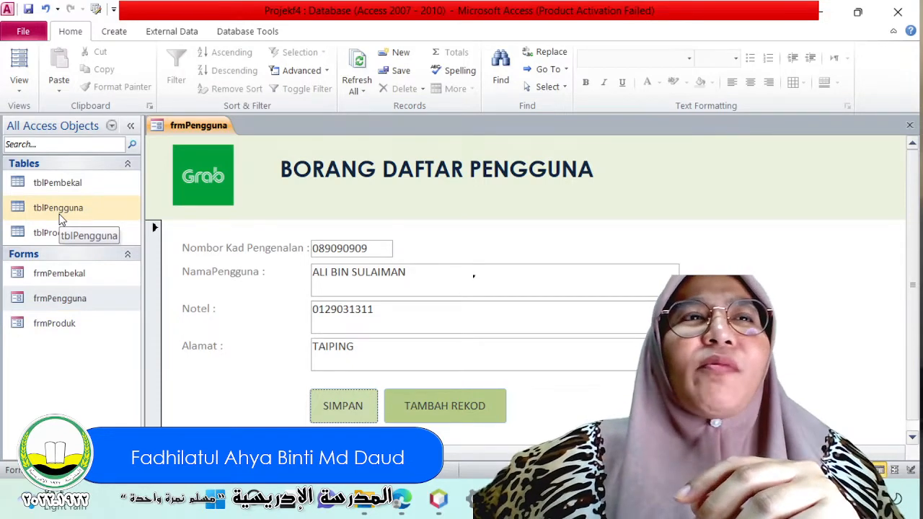
{"action": "double_click", "coordinate": [51, 208]}
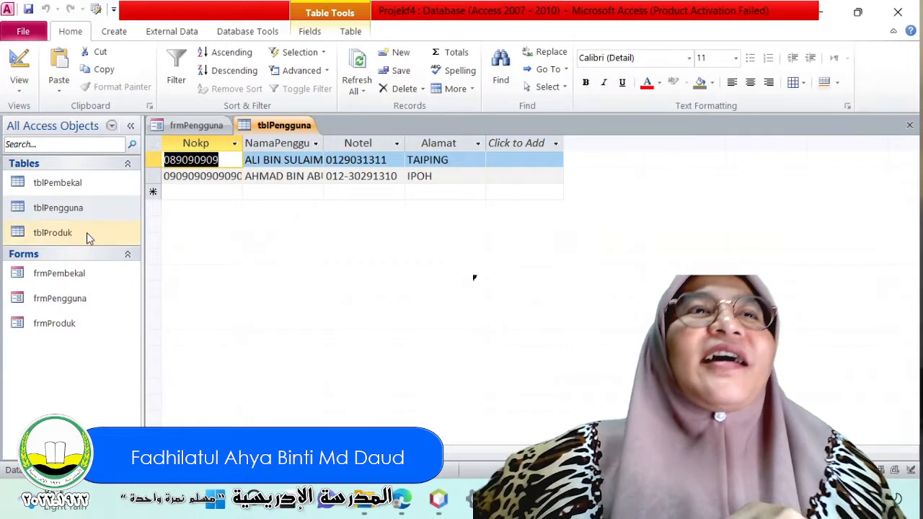
Close all open objects and reopen the frmPengguna form.
{"action": "right_click", "coordinate": [304, 126]}
{"action": "left_click", "coordinate": [345, 170]}
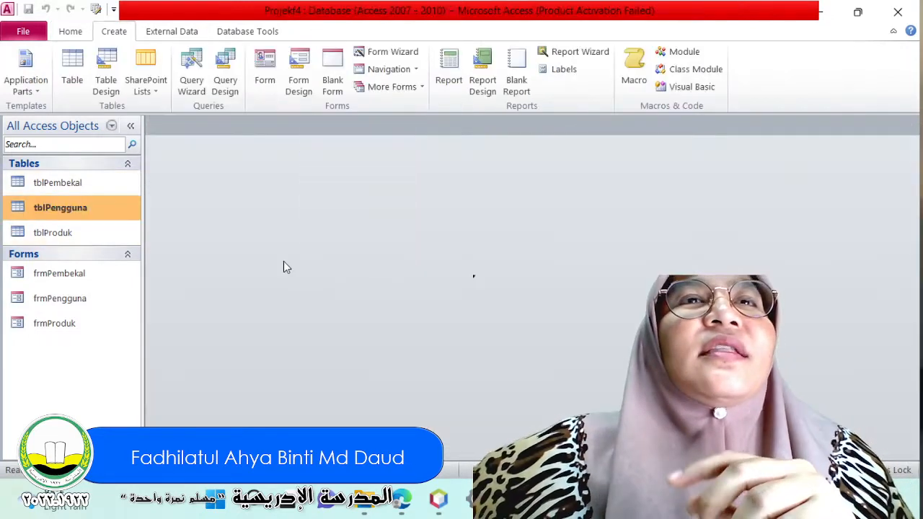
{"action": "double_click", "coordinate": [44, 307]}
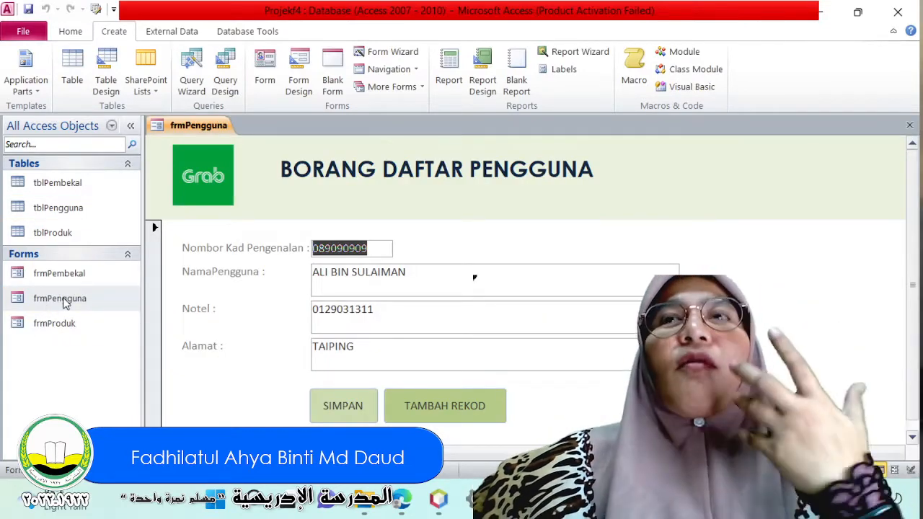
Switch the frmPengguna form to Design View and open the property sheet of its SIMPAN button.
{"action": "scroll", "coordinate": [29, 79], "scroll_direction": "up", "scroll_amount": 1}
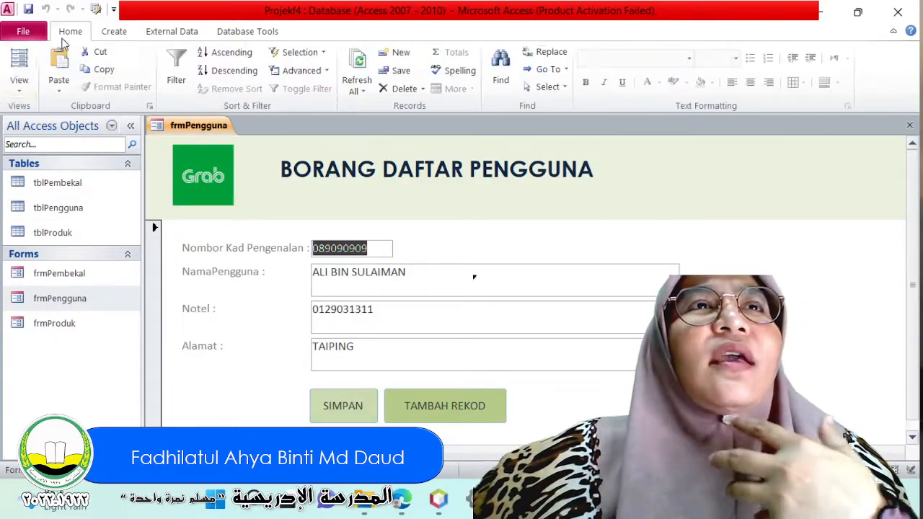
{"action": "left_click", "coordinate": [22, 85]}
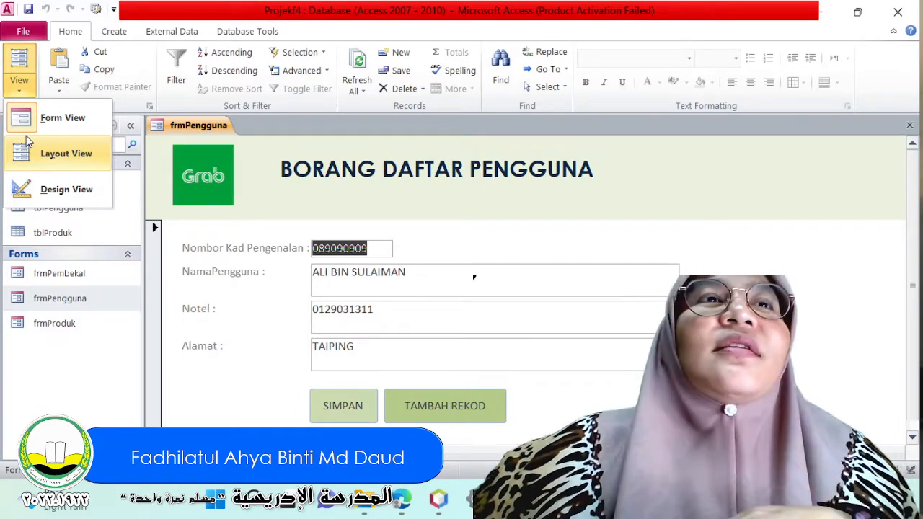
{"action": "left_click", "coordinate": [43, 186]}
{"action": "scroll", "coordinate": [393, 343], "scroll_direction": "down", "scroll_amount": 4}
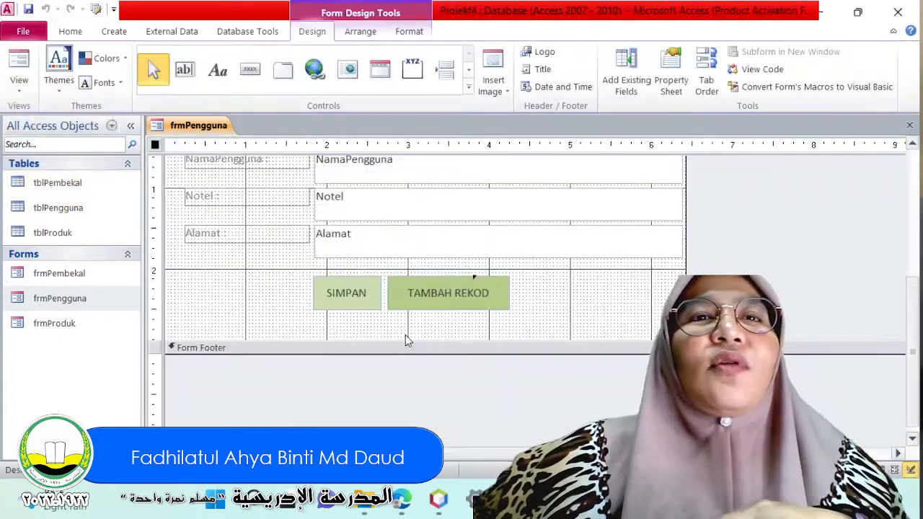
{"action": "double_click", "coordinate": [356, 292]}
{"action": "double_click", "coordinate": [371, 299]}
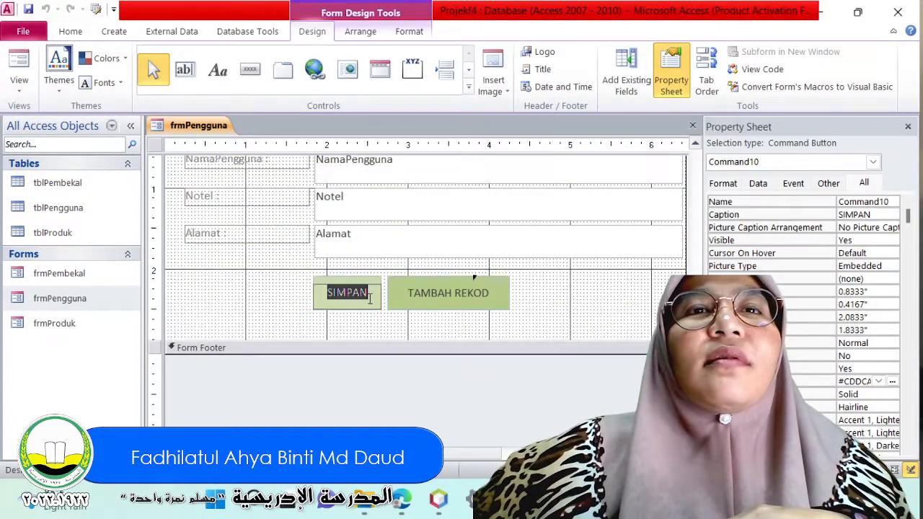
{"action": "left_click", "coordinate": [406, 331]}
{"action": "left_click", "coordinate": [353, 304]}
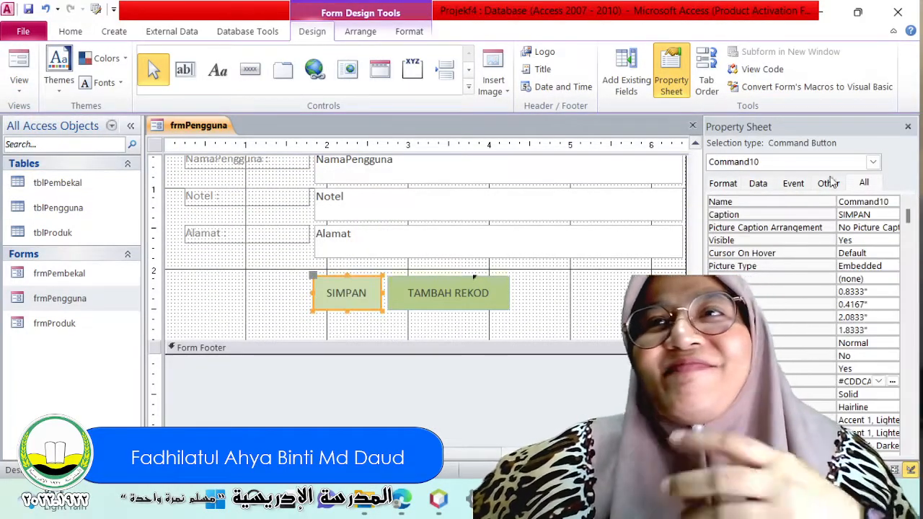
{"action": "left_click", "coordinate": [561, 329]}
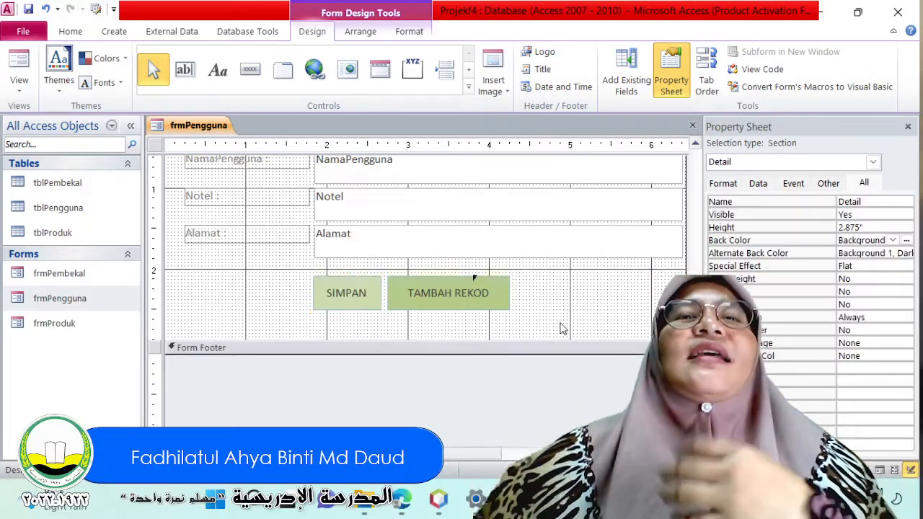
Switch to the Notepad topic list to review the MACRO item, keep the notes open, and return to Access.
{"action": "key", "text": "alt+Tab"}
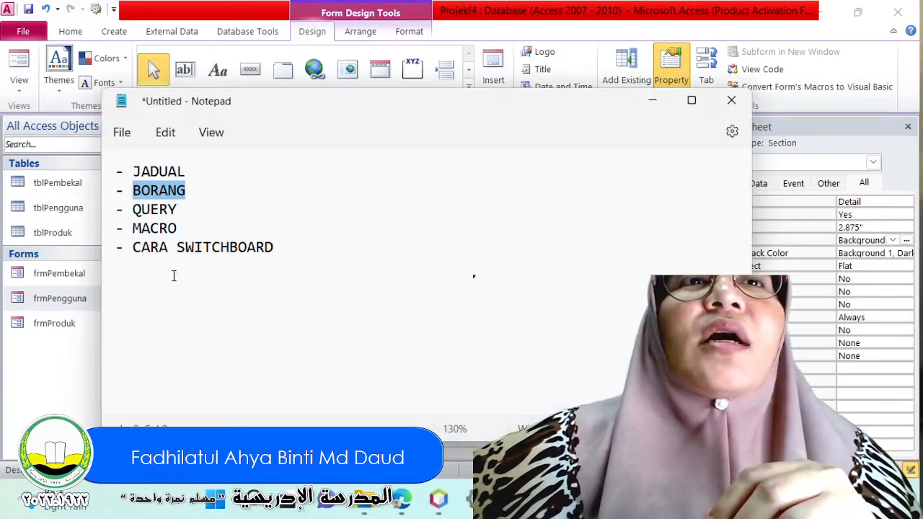
{"action": "double_click", "coordinate": [153, 228]}
{"action": "left_click", "coordinate": [274, 327]}
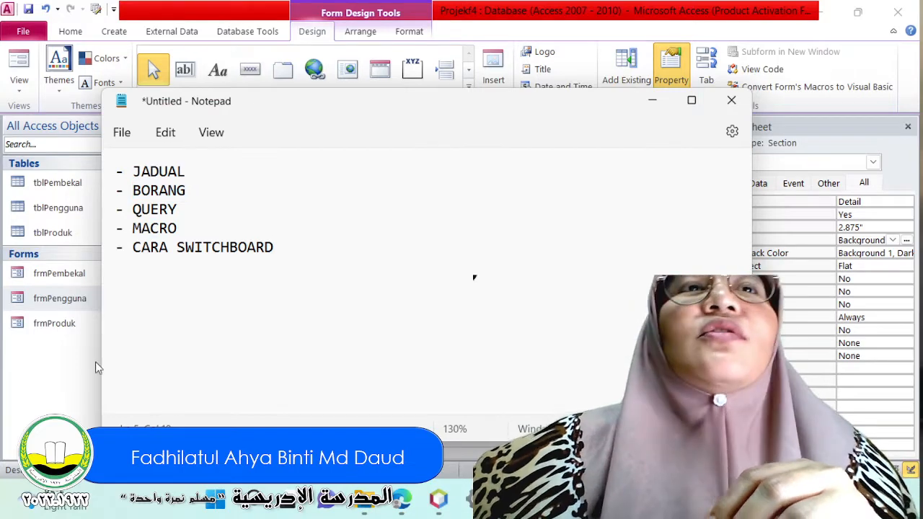
{"action": "left_click", "coordinate": [731, 100]}
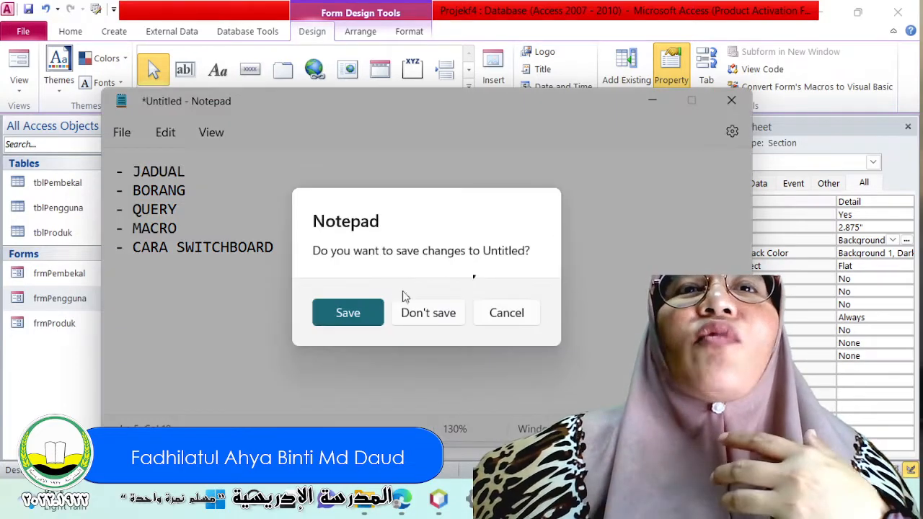
{"action": "left_click", "coordinate": [496, 318]}
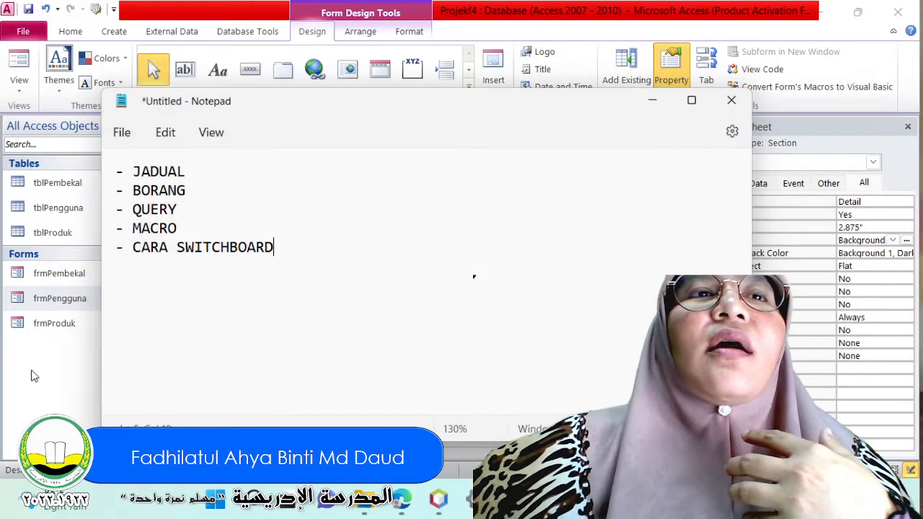
{"action": "left_click", "coordinate": [32, 374]}
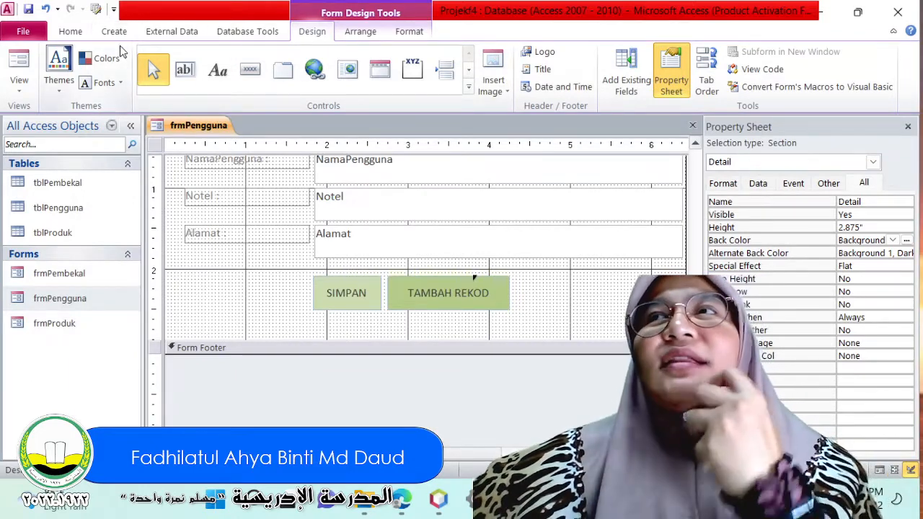
Create a new macro and add a MessageBox action to it.
{"action": "left_click", "coordinate": [79, 34]}
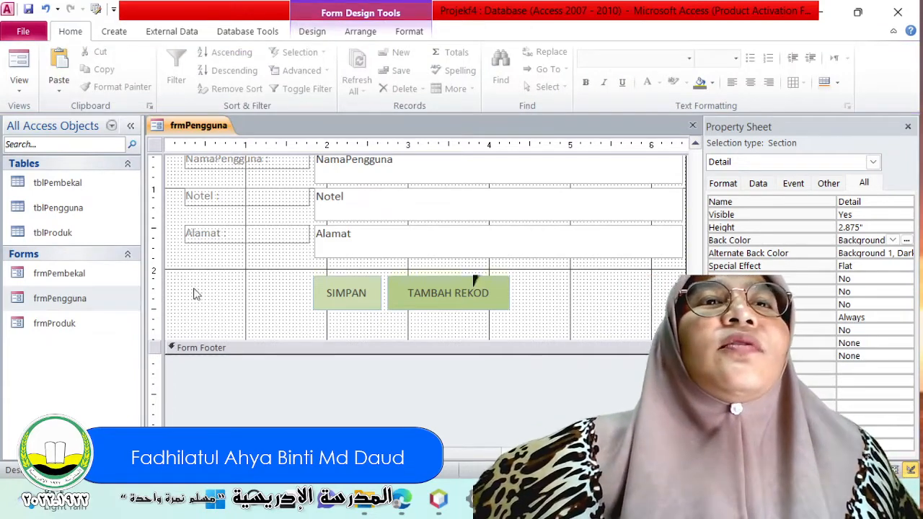
{"action": "left_click", "coordinate": [114, 31]}
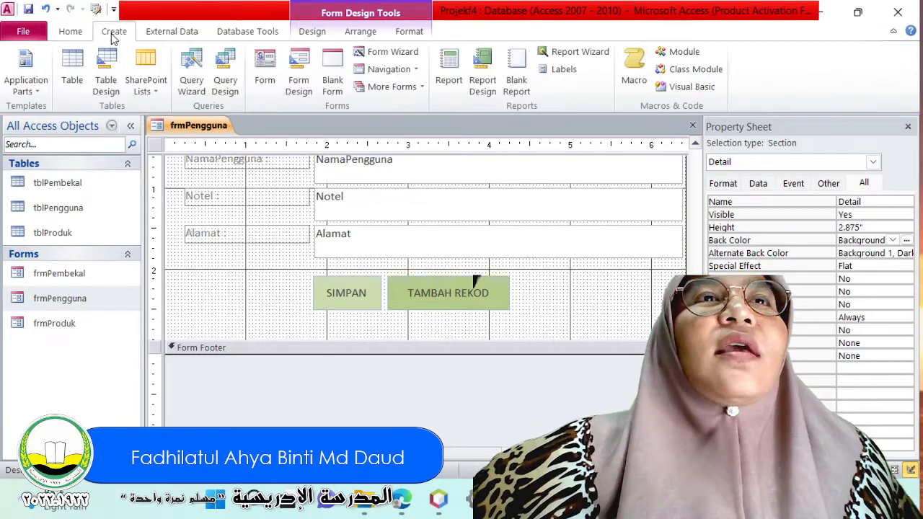
{"action": "left_click", "coordinate": [634, 69]}
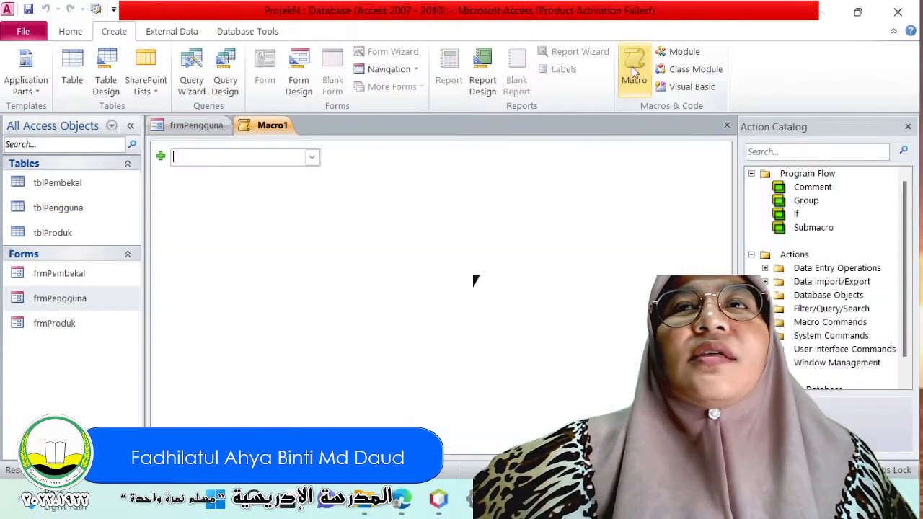
{"action": "left_click", "coordinate": [312, 160]}
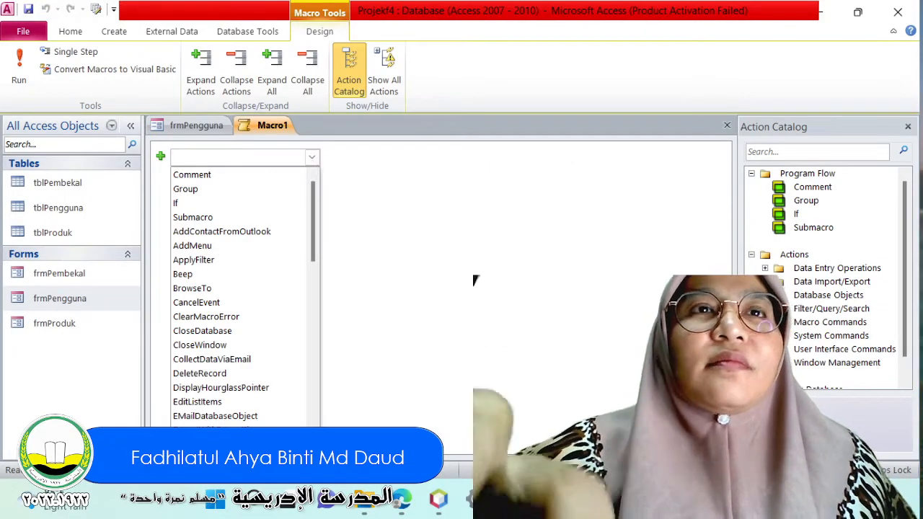
{"action": "type", "text": "MessageBox"}
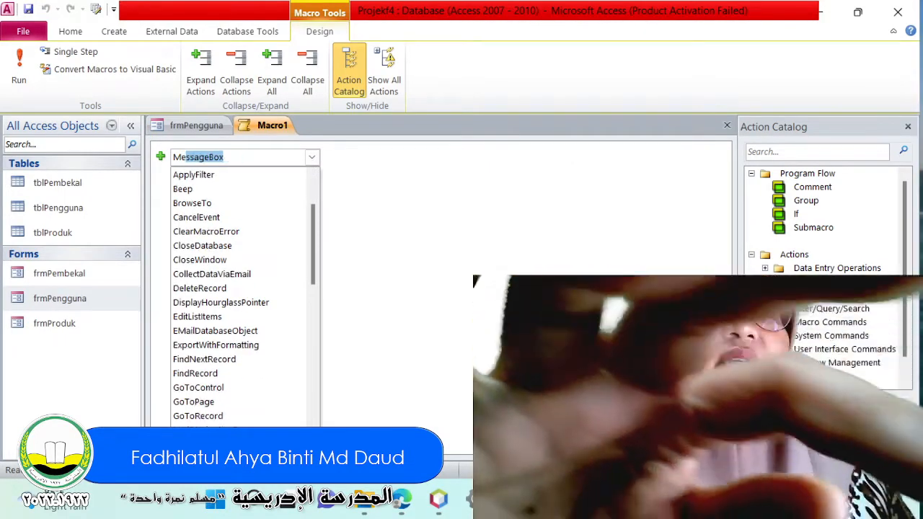
{"action": "key", "text": "Return"}
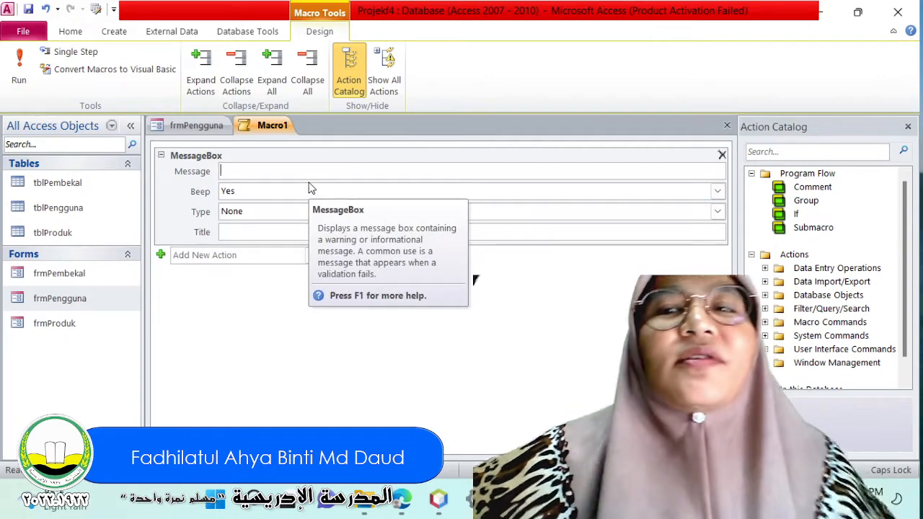
Enter "ey dah simpanlah" in quotation marks as the message of the MessageBox action.
{"action": "type", "text": "\""}
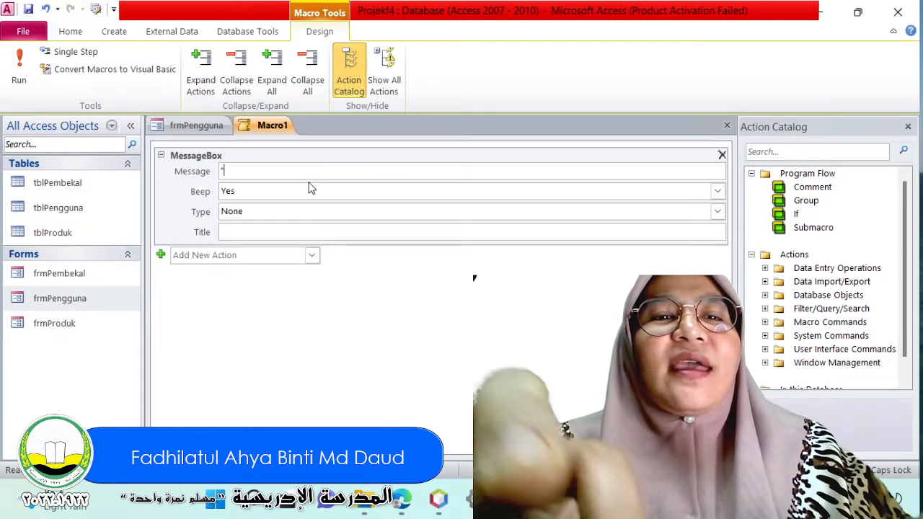
{"action": "type", "text": "ey dah simpanlh"}
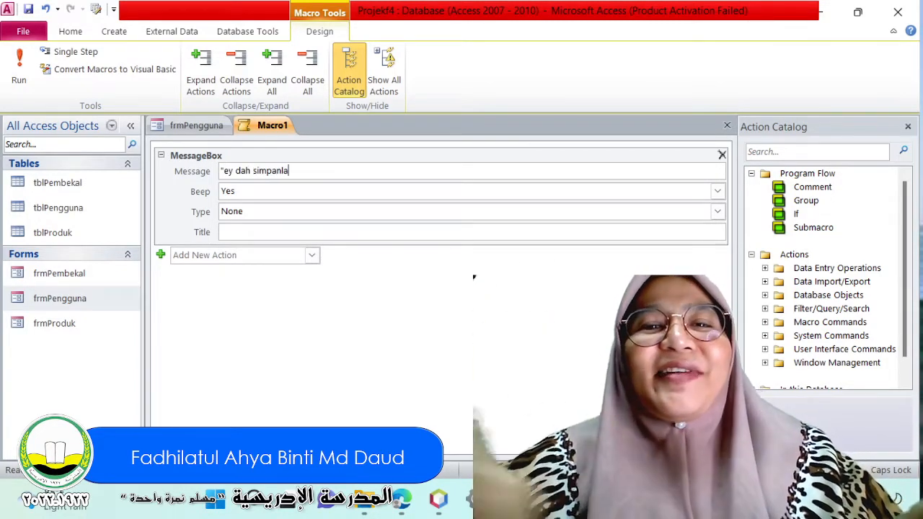
{"action": "type", "text": "h"}
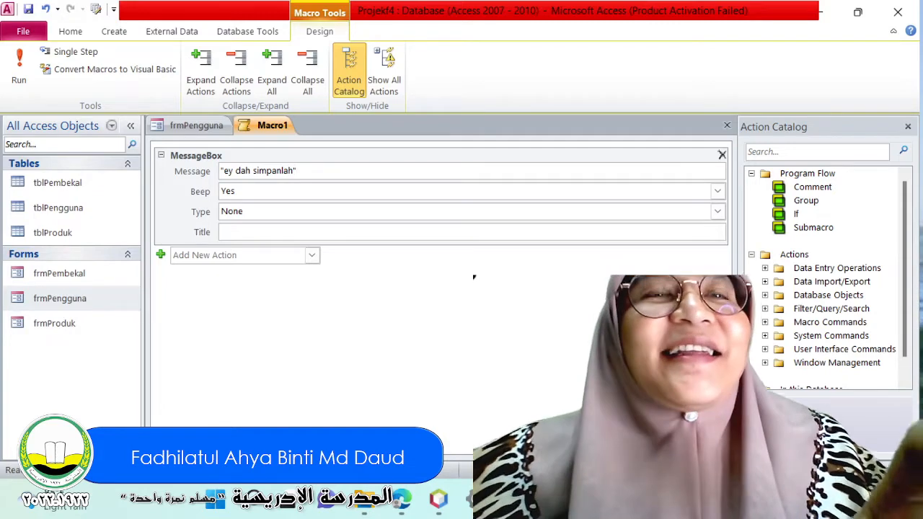
Replace the message text inside the quotation marks with "Data berjaya disimpan".
{"action": "left_click_drag", "start_coordinate": [295, 173], "coordinate": [228, 173]}
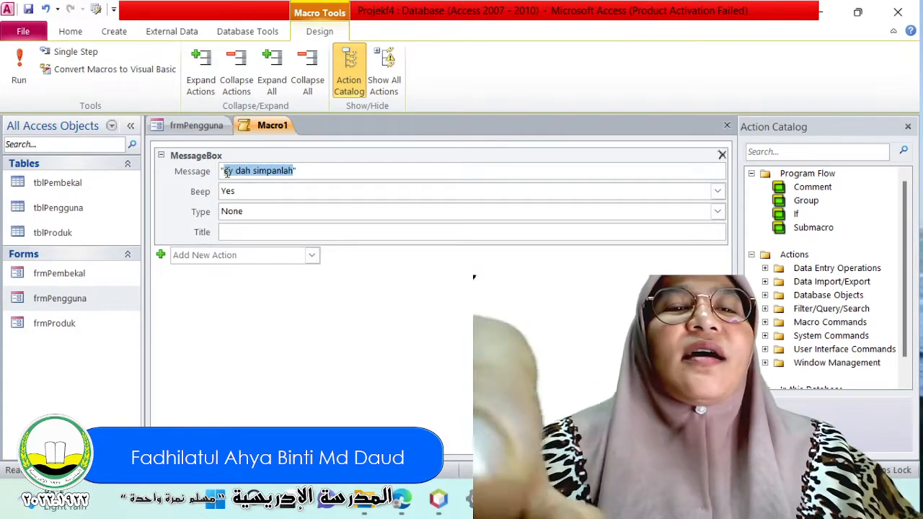
{"action": "type", "text": "d"}
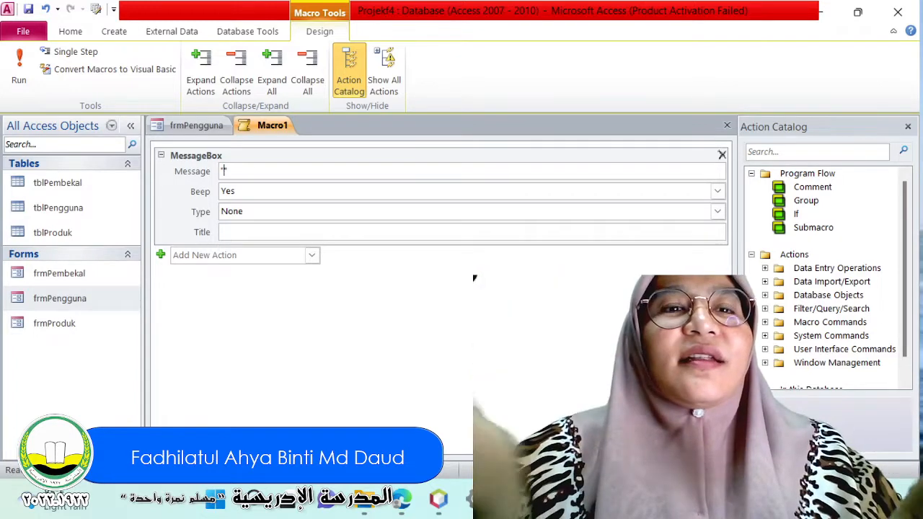
{"action": "type", "text": "Data Berjay"}
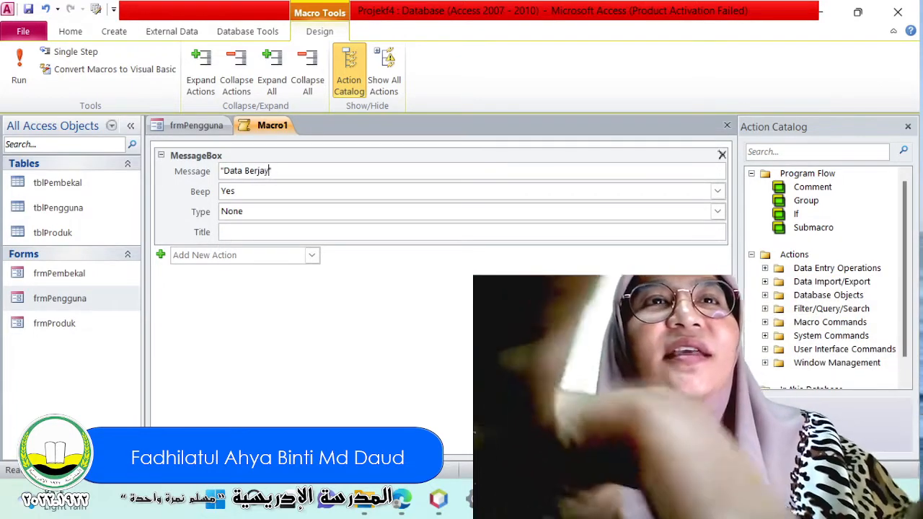
{"action": "type", "text": "a di S"}
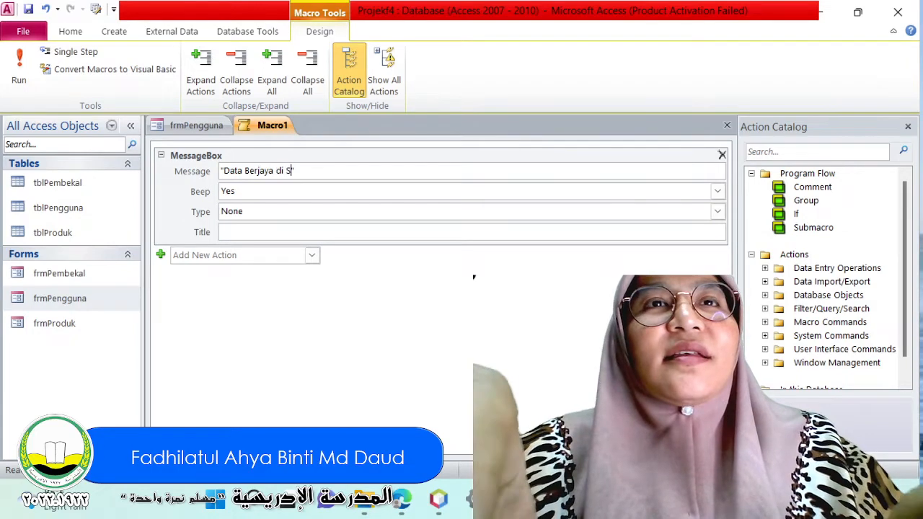
{"action": "key", "text": "BackSpace"}
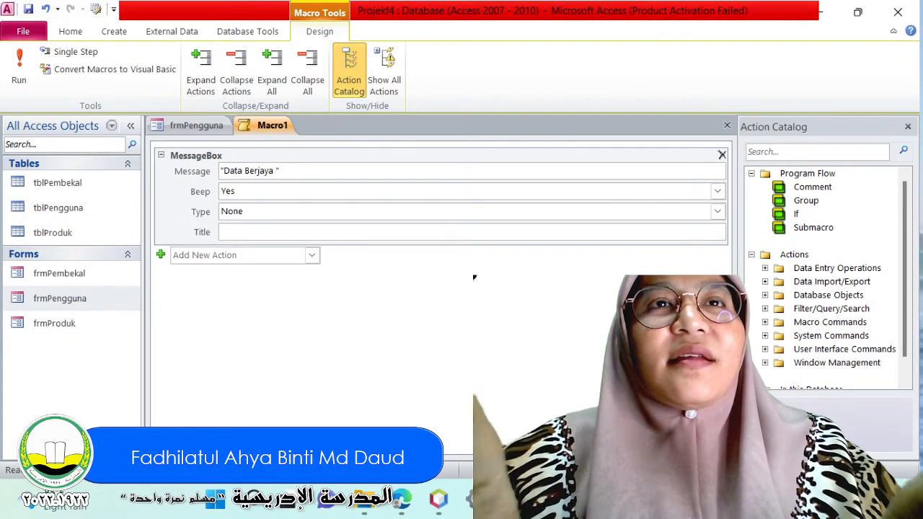
{"action": "type", "text": "ber"}
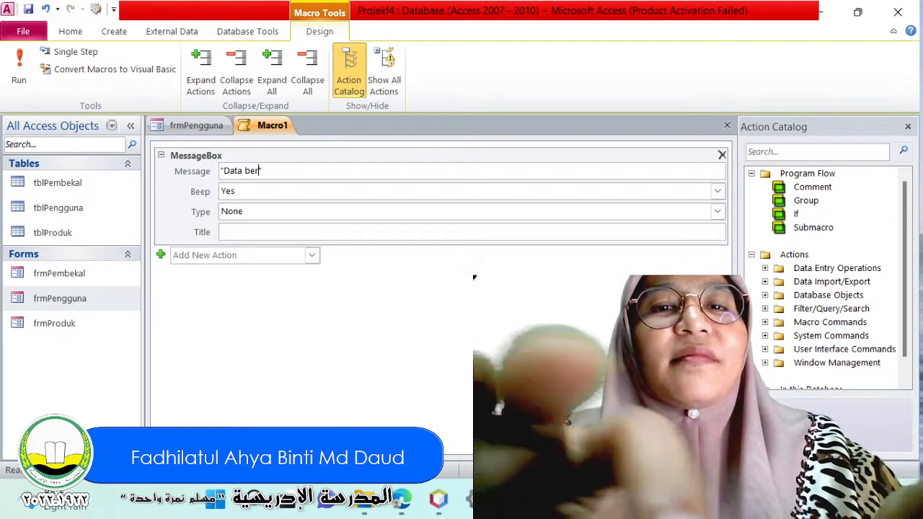
{"action": "type", "text": "jaya disimpan\""}
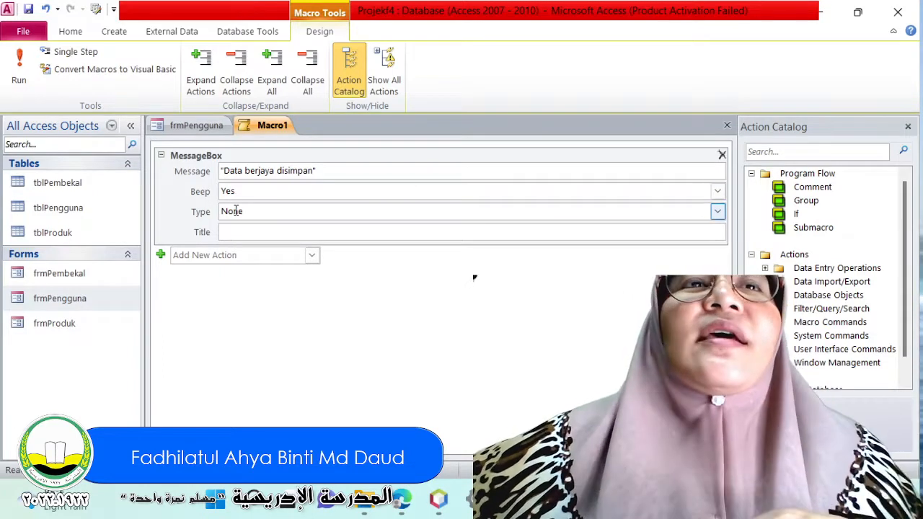
Set the message box type to Information and its title to MESEJ BERJAYA SIMPAN.
{"action": "left_click", "coordinate": [695, 213]}
{"action": "left_click", "coordinate": [717, 212]}
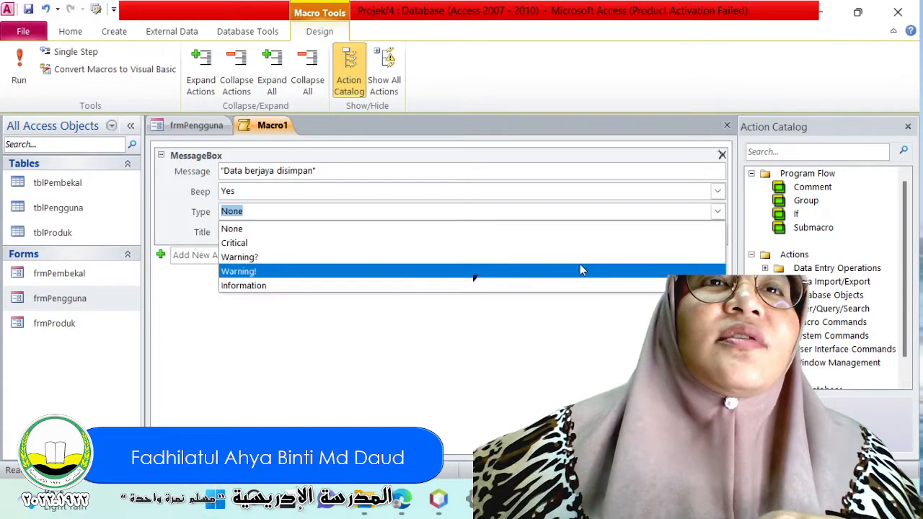
{"action": "left_click", "coordinate": [539, 286]}
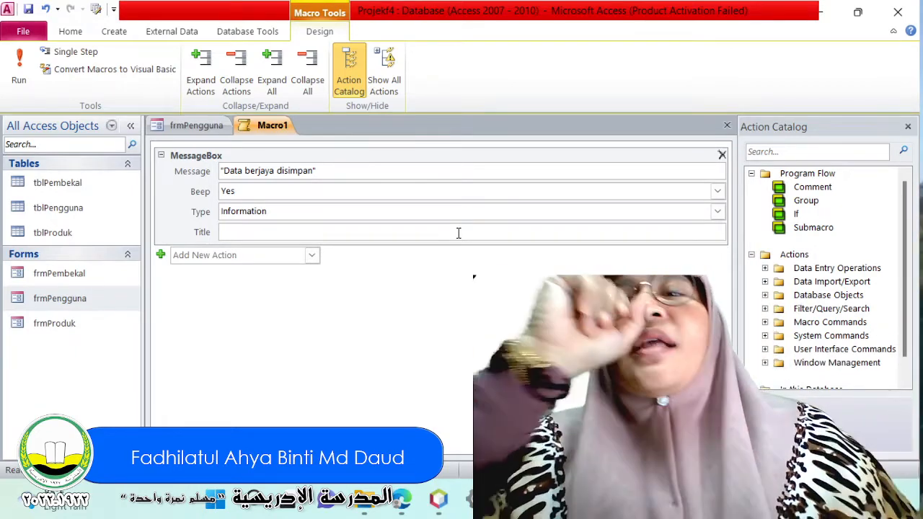
{"action": "type", "text": "MESE"}
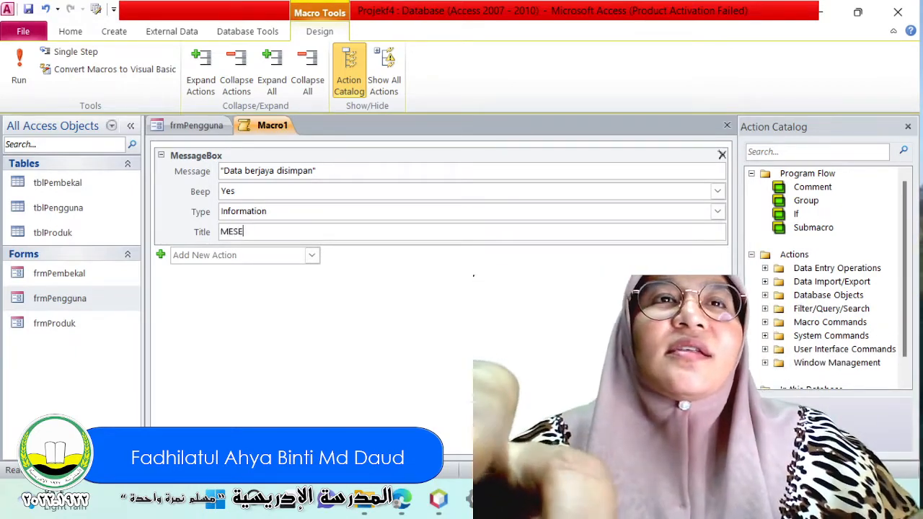
{"action": "type", "text": "J "}
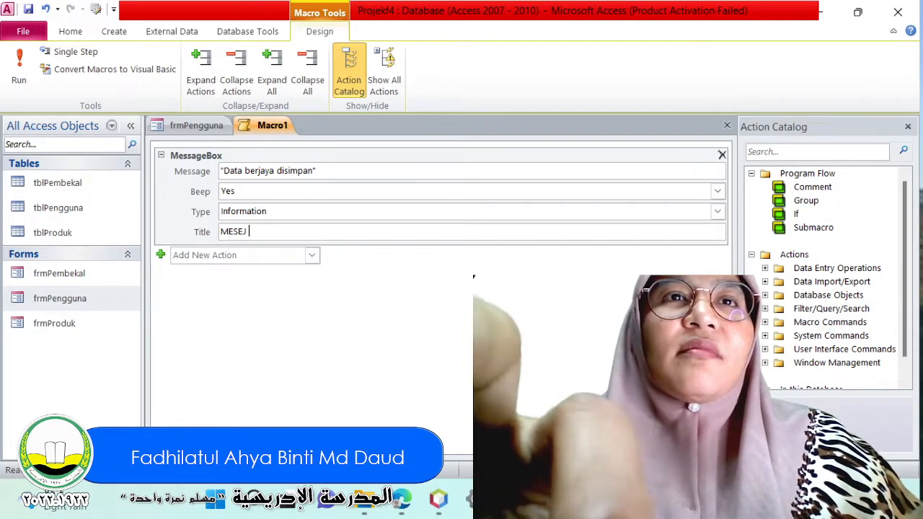
{"action": "type", "text": "BERJAYA SIMPAN"}
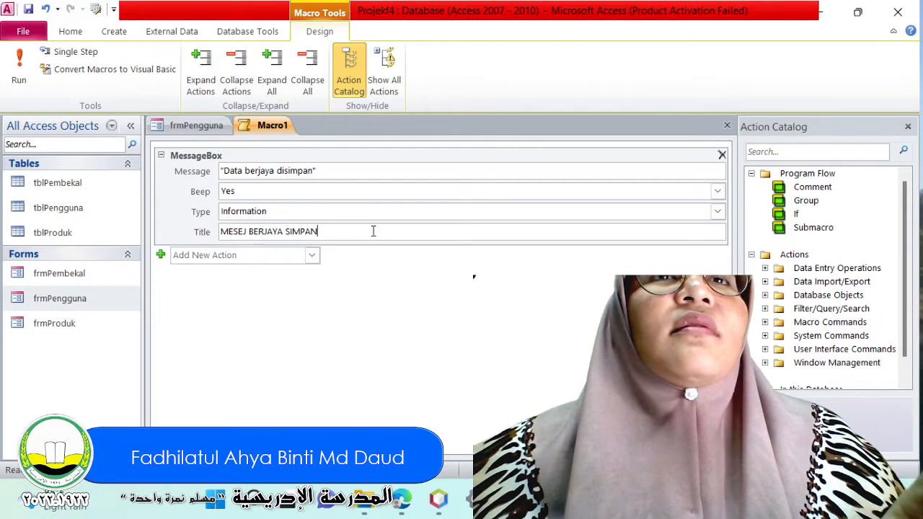
Close the message box macro and save it under the name msgBerjayaSimpan.
{"action": "left_click", "coordinate": [283, 315]}
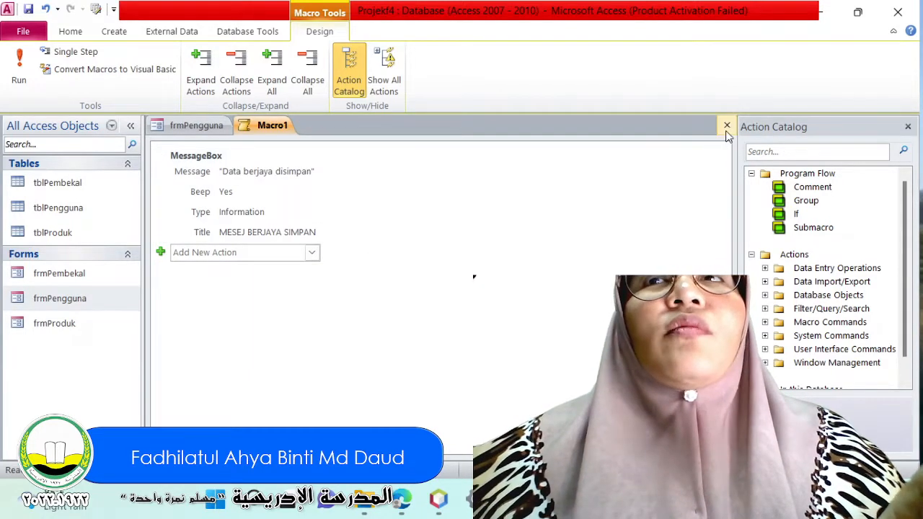
{"action": "left_click", "coordinate": [726, 126]}
{"action": "left_click", "coordinate": [382, 291]}
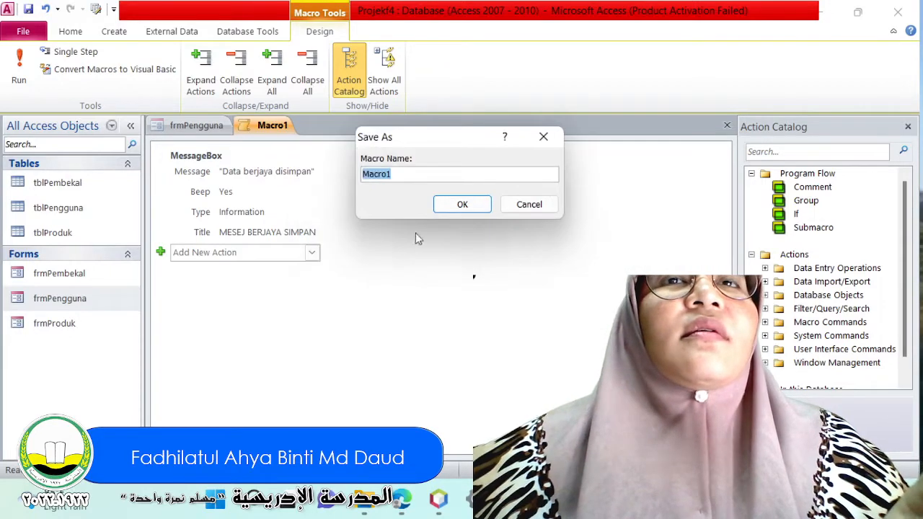
{"action": "type", "text": "msg"}
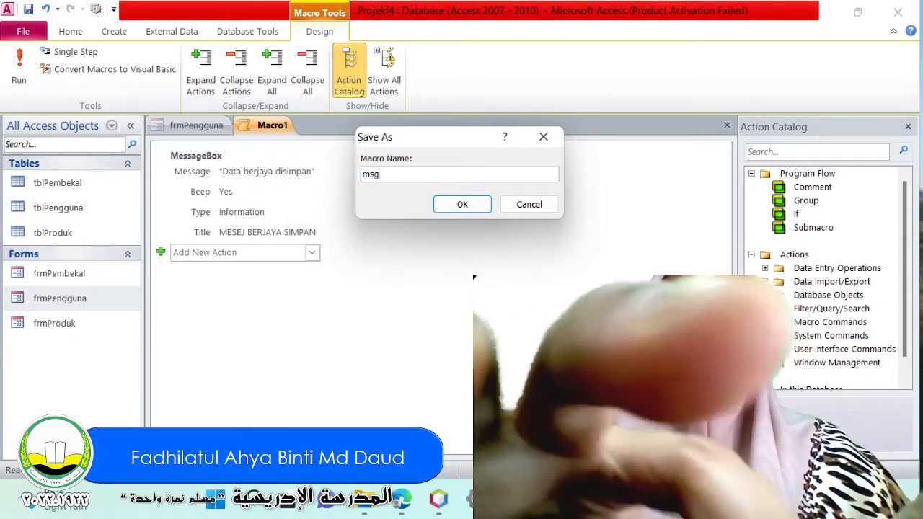
{"action": "type", "text": "Ber"}
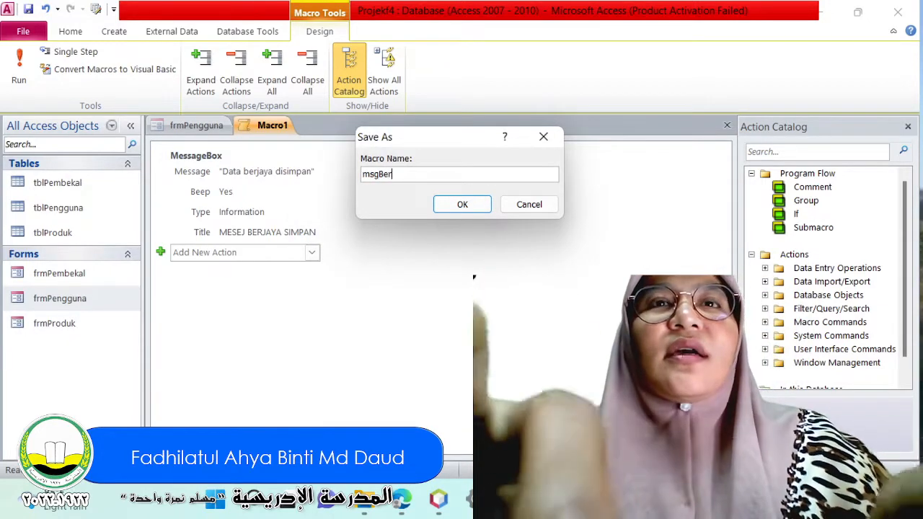
{"action": "type", "text": "jayaSimpan"}
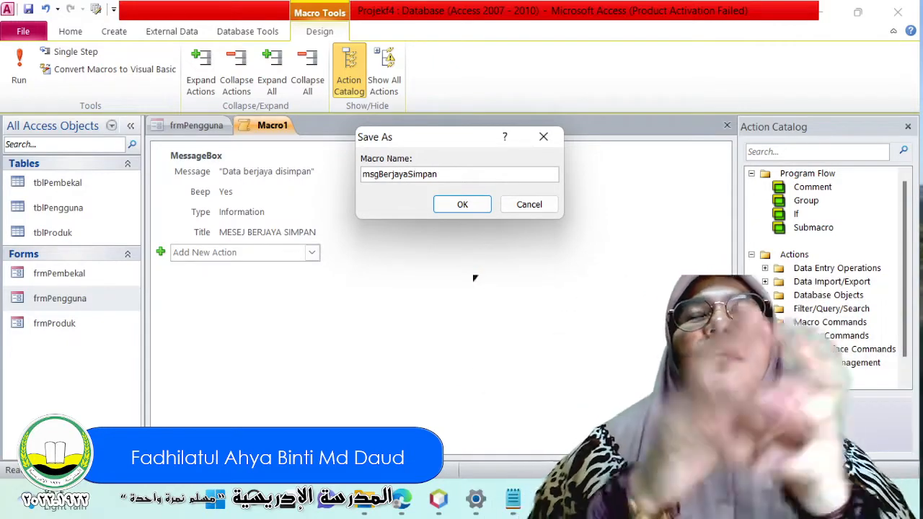
{"action": "key", "text": "Return"}
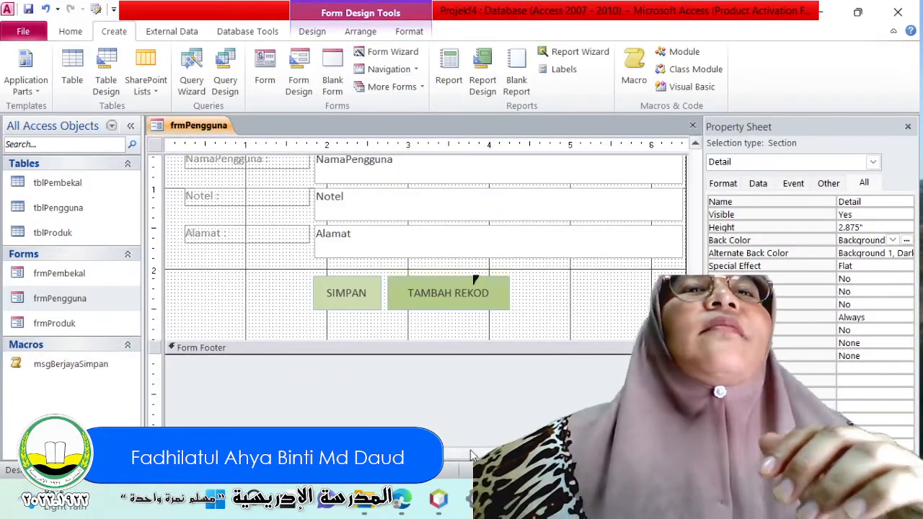
Examine the embedded macro behind the SIMPAN button's On Click event and close it without changes.
{"action": "left_click", "coordinate": [444, 364]}
{"action": "left_click", "coordinate": [366, 292]}
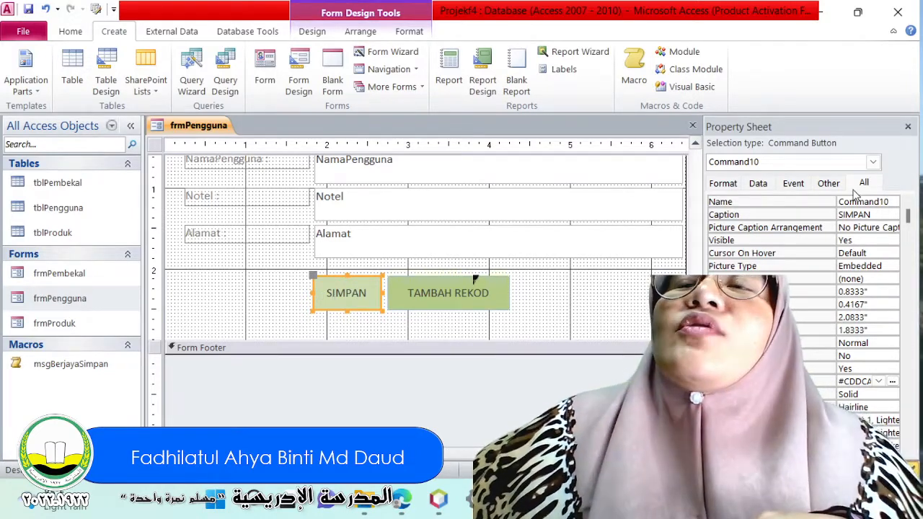
{"action": "left_click", "coordinate": [759, 183]}
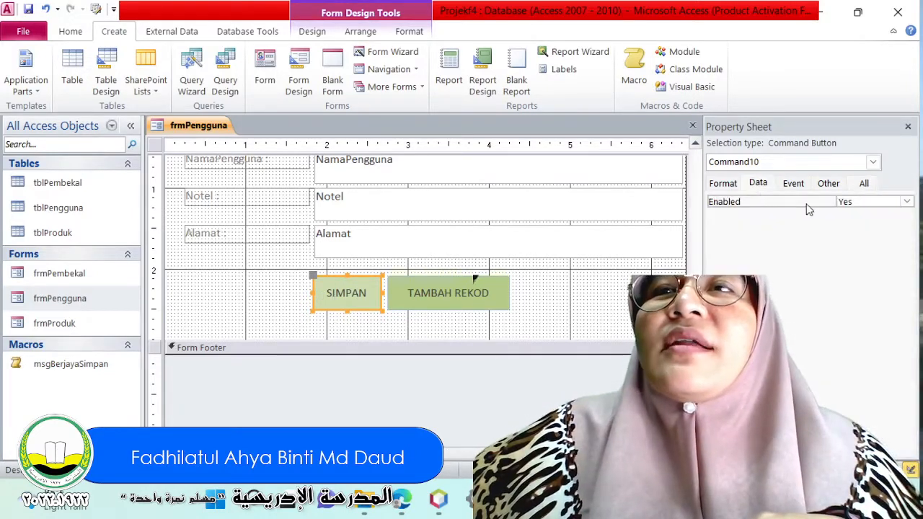
{"action": "left_click", "coordinate": [863, 185]}
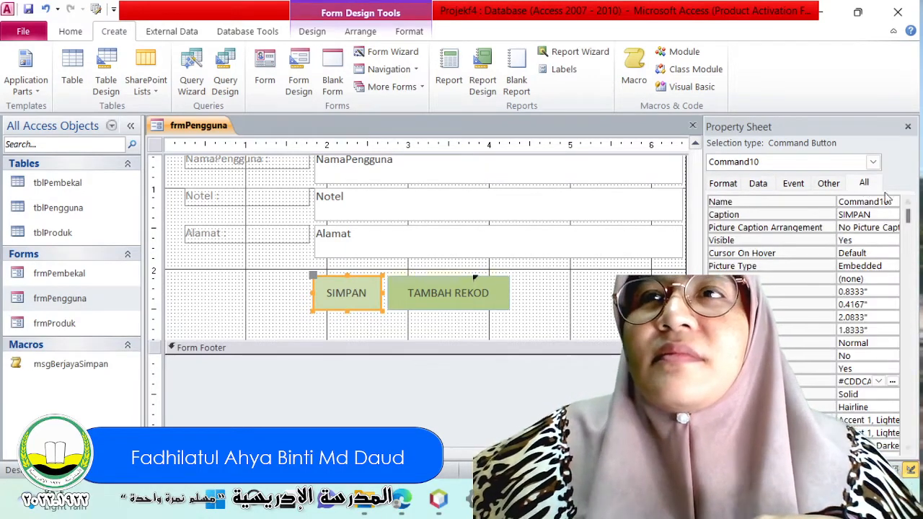
{"action": "left_click", "coordinate": [793, 183]}
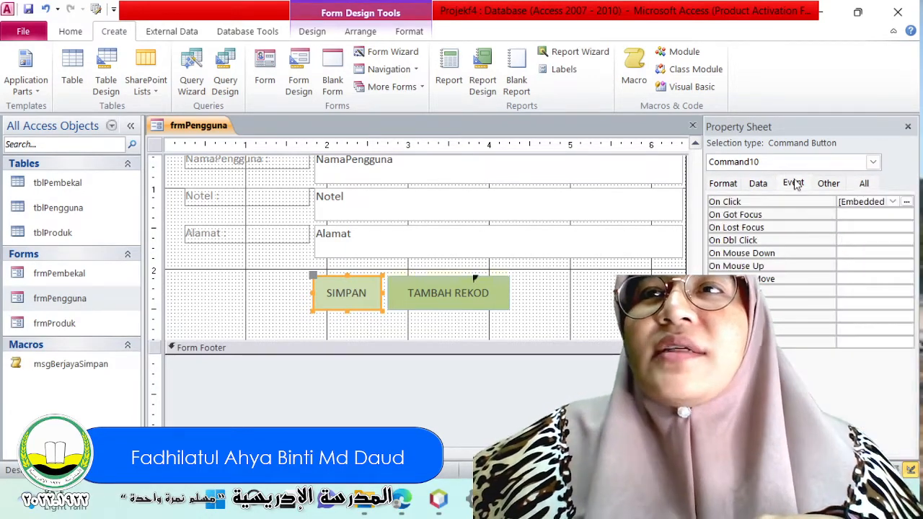
{"action": "left_click", "coordinate": [907, 202]}
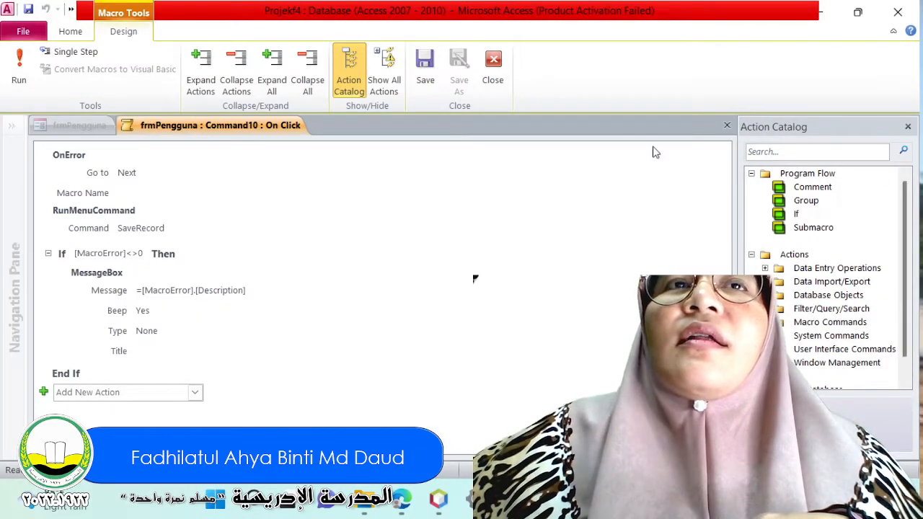
{"action": "left_click", "coordinate": [492, 69]}
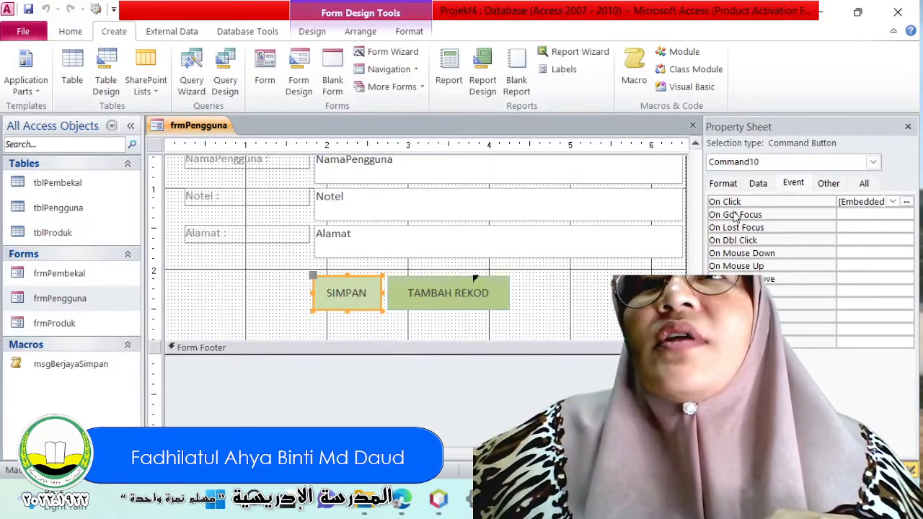
Assign the msgBerjayaSimpan macro to the SIMPAN button's On Click event in place of the embedded macro.
{"action": "left_click", "coordinate": [862, 202]}
{"action": "left_click", "coordinate": [893, 202]}
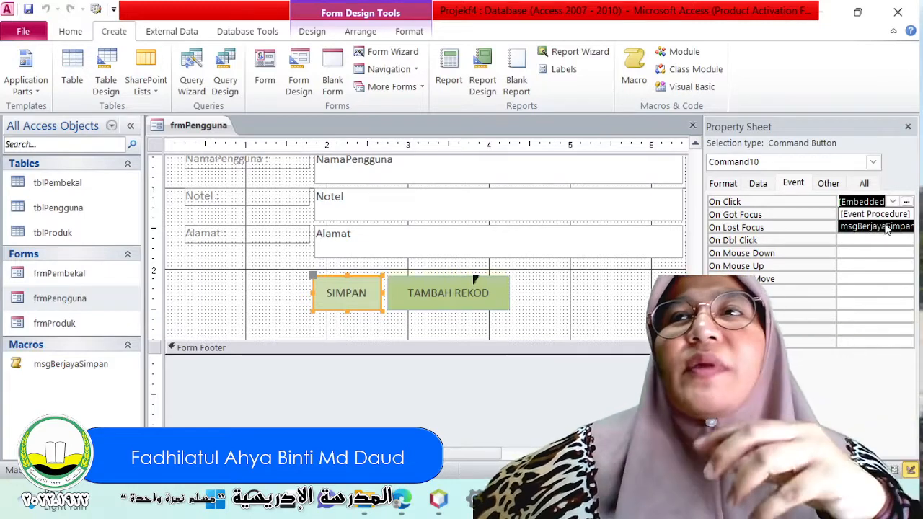
{"action": "left_click", "coordinate": [887, 228]}
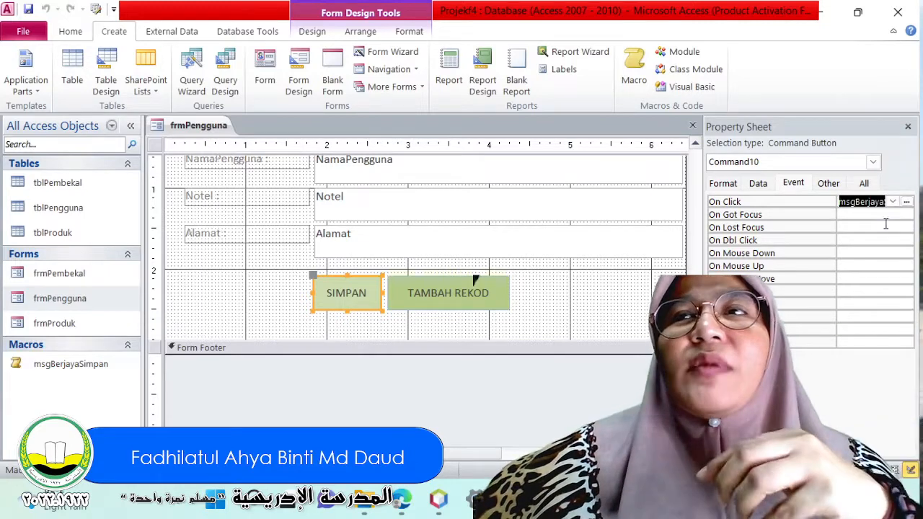
Display frmPengguna in Form View and start a new blank record with the form's TAMBAH REKOD button.
{"action": "left_click", "coordinate": [70, 31]}
{"action": "left_click", "coordinate": [20, 79]}
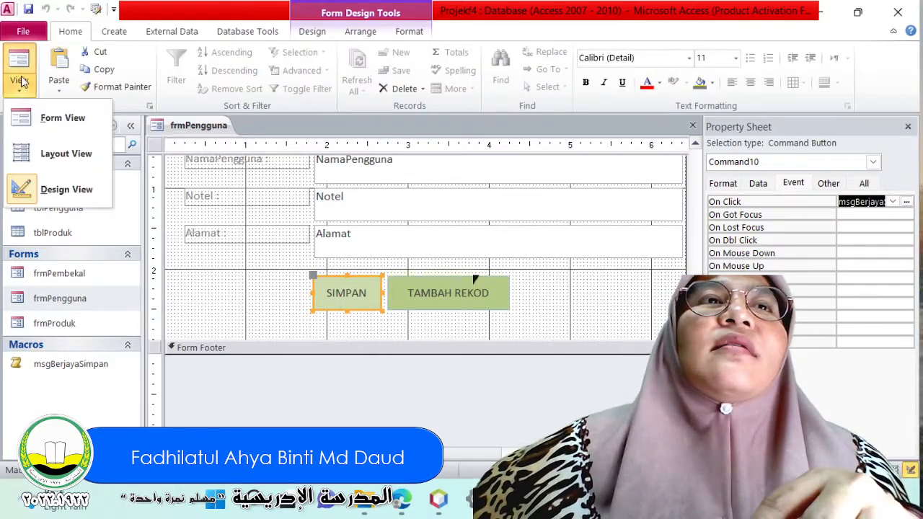
{"action": "left_click", "coordinate": [25, 118]}
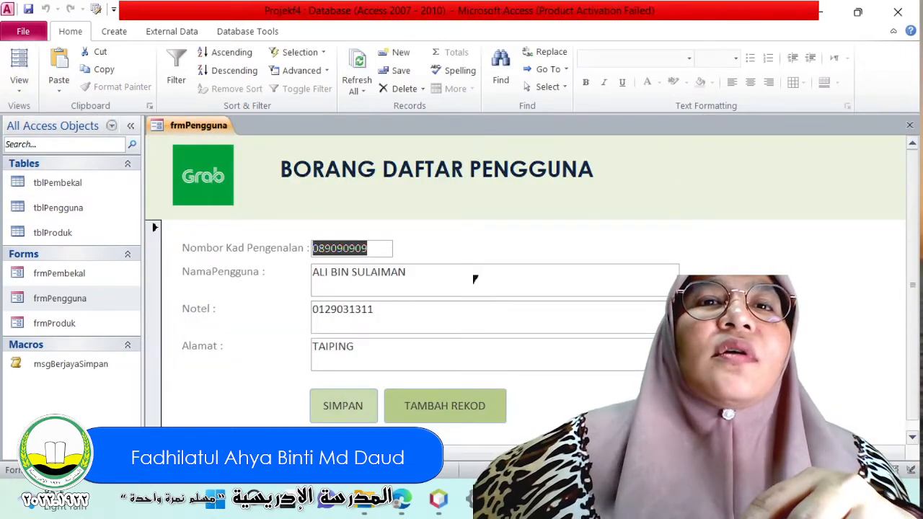
{"action": "left_click", "coordinate": [443, 403]}
Fill in the identity card number and the person's full name in capital letters for the new record.
{"action": "left_click", "coordinate": [364, 251]}
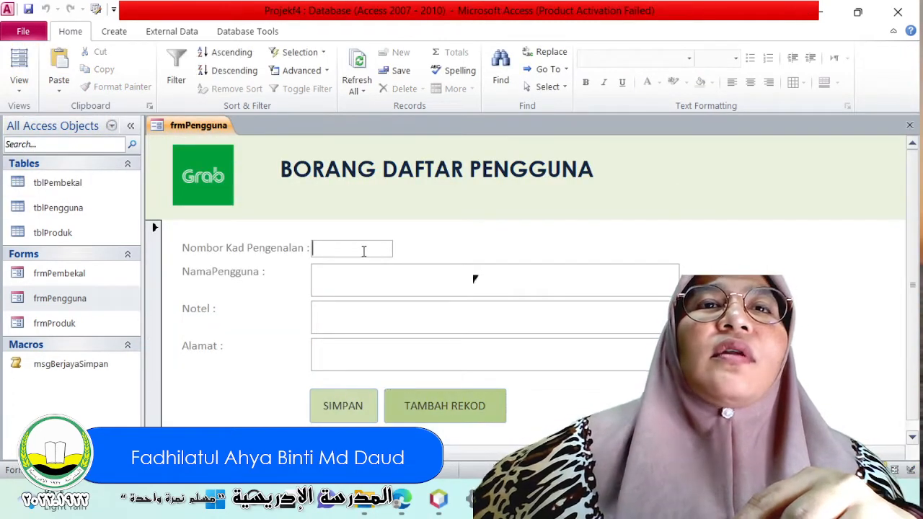
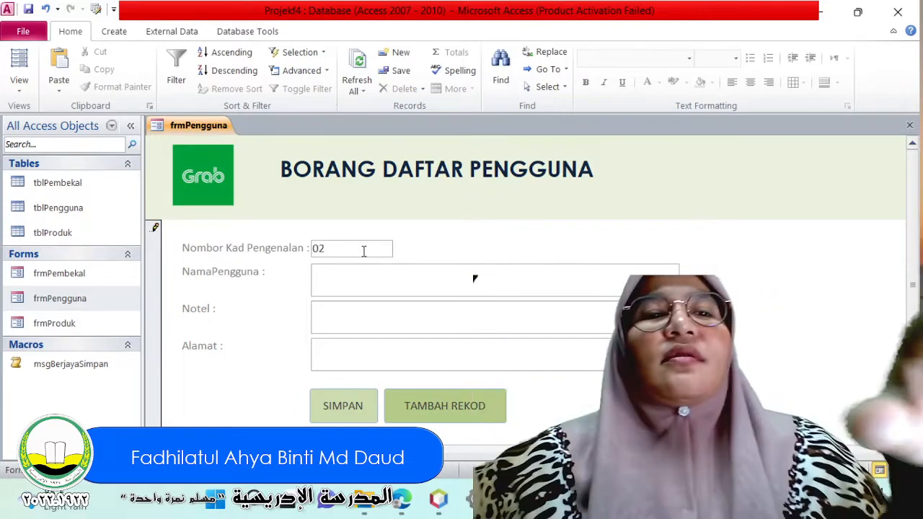
{"action": "key", "text": "Tab"}
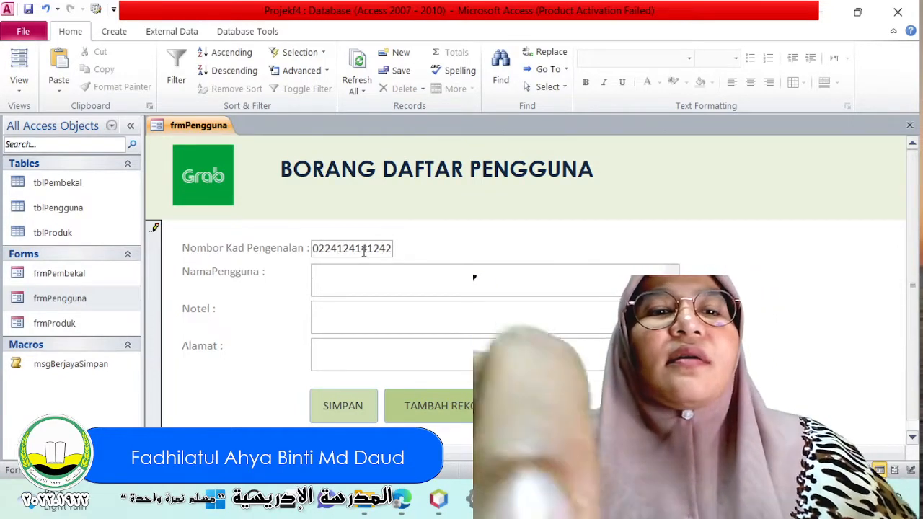
{"action": "key", "text": "BackSpace"}
{"action": "key", "text": "BackSpace"}
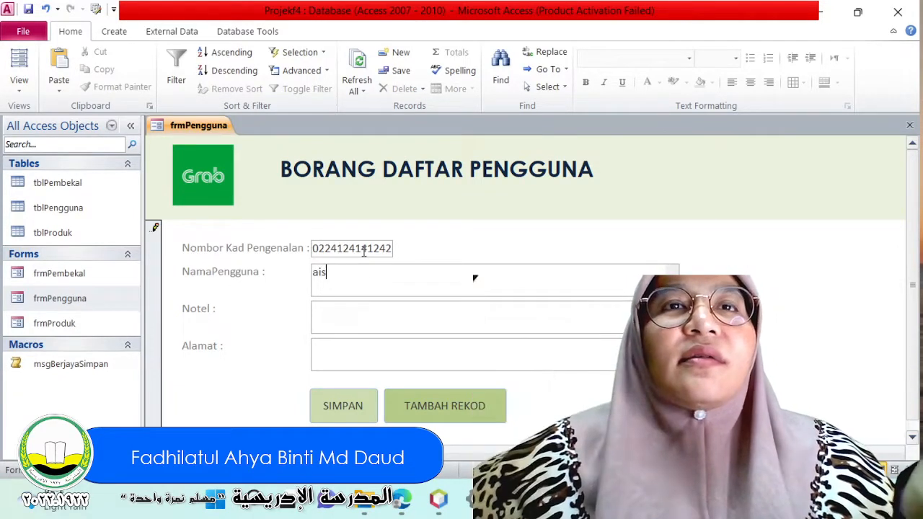
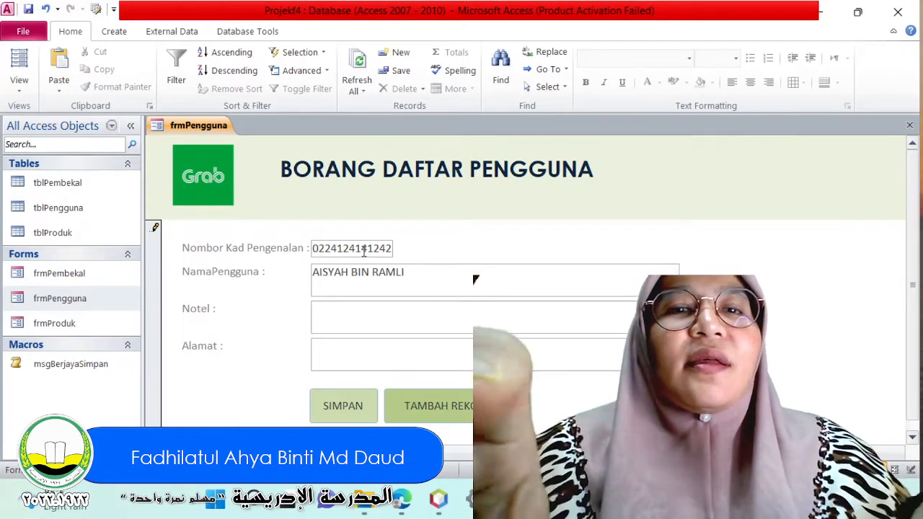
Fill in the phone number in the Notel field and the address in the Alamat field.
{"action": "key", "text": "Tab"}
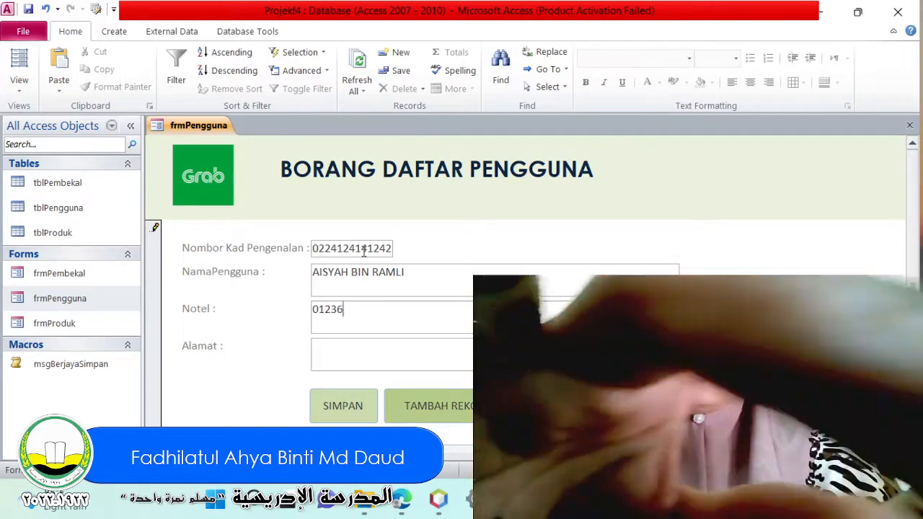
{"action": "key", "text": "Tab"}
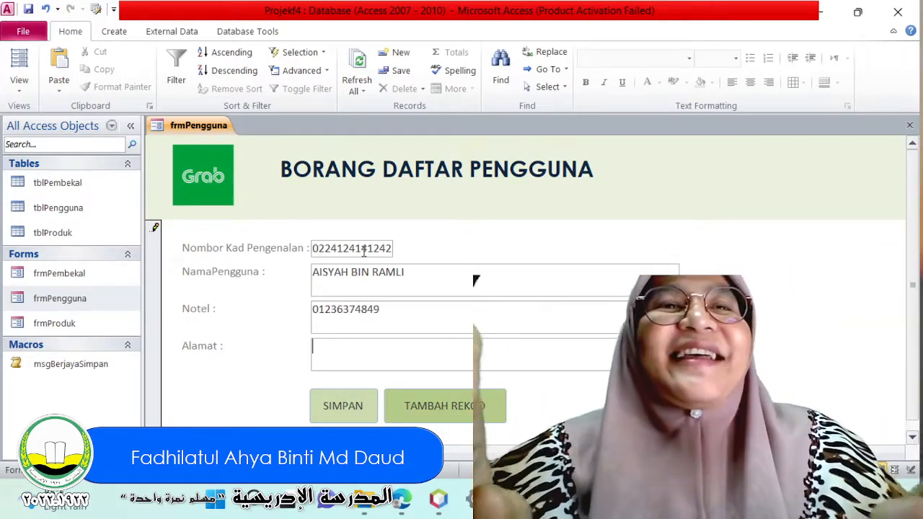
{"action": "type", "text": "KUAL"}
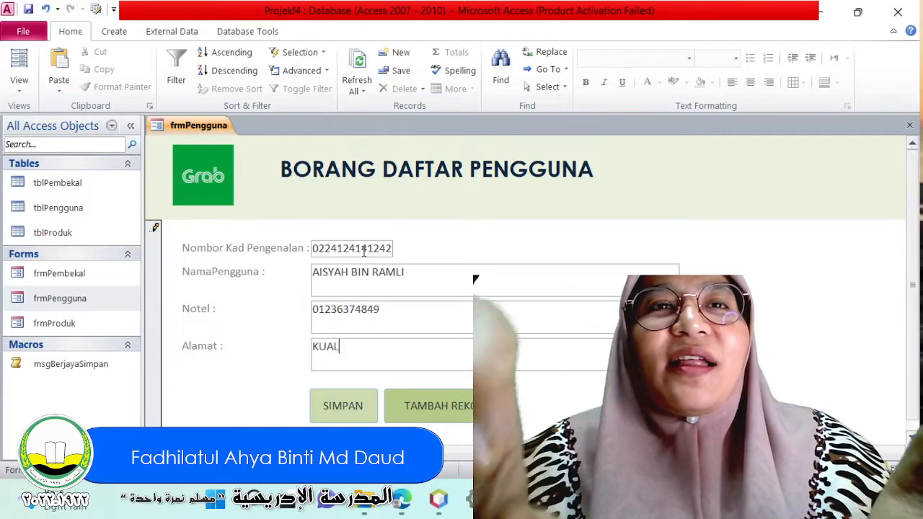
{"action": "type", "text": "A LUMPUR"}
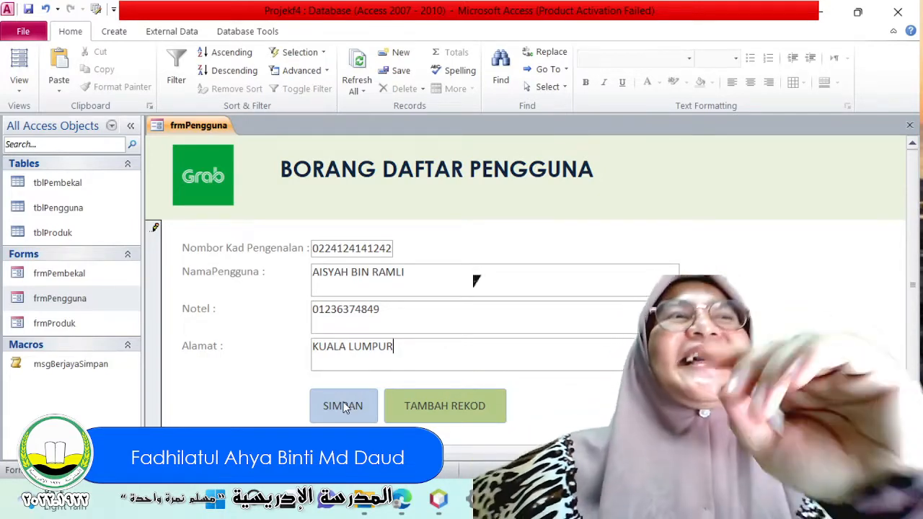
Raise the system volume to 100.
{"action": "key", "text": "XF86AudioRaiseVolume"}
{"action": "key", "text": "XF86AudioRaiseVolume"}
{"action": "key", "text": "XF86AudioRaiseVolume"}
{"action": "key", "text": "XF86AudioRaiseVolume"}
{"action": "key", "text": "XF86AudioRaiseVolume"}
{"action": "key", "text": "XF86AudioRaiseVolume"}
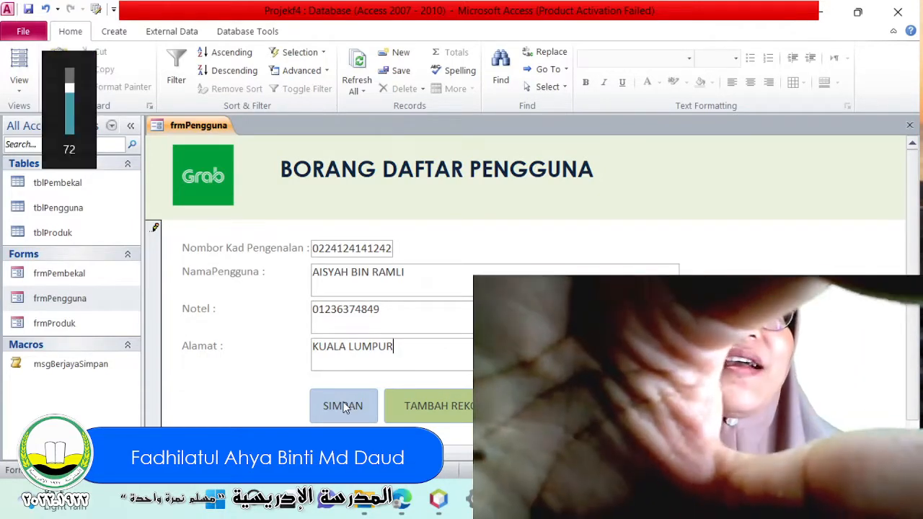
{"action": "key", "text": "XF86AudioRaiseVolume"}
{"action": "key", "text": "XF86AudioRaiseVolume"}
{"action": "key", "text": "XF86AudioRaiseVolume"}
{"action": "key", "text": "XF86AudioRaiseVolume"}
{"action": "key", "text": "XF86AudioRaiseVolume"}
{"action": "key", "text": "XF86AudioRaiseVolume"}
{"action": "key", "text": "XF86AudioRaiseVolume"}
{"action": "key", "text": "XF86AudioRaiseVolume"}
{"action": "key", "text": "XF86AudioRaiseVolume"}
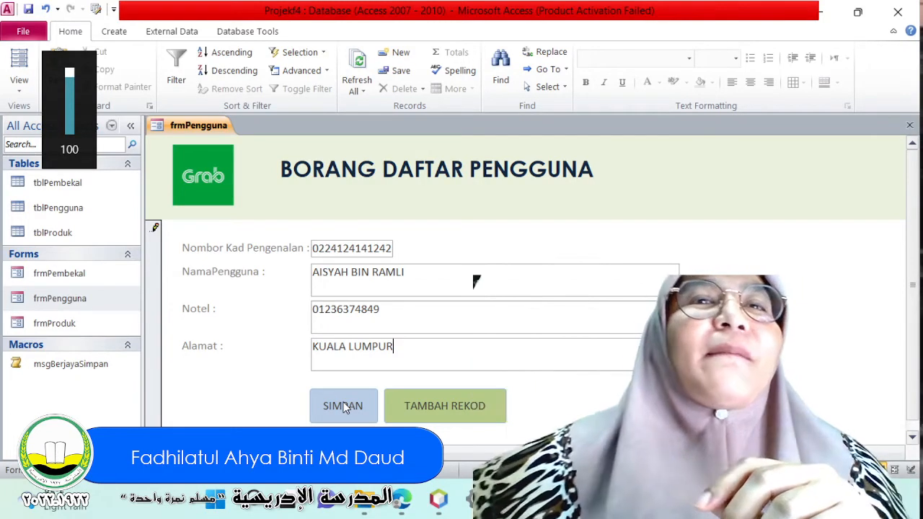
Test the form's SIMPAN button on the new record and dismiss its message box.
{"action": "left_click", "coordinate": [343, 406]}
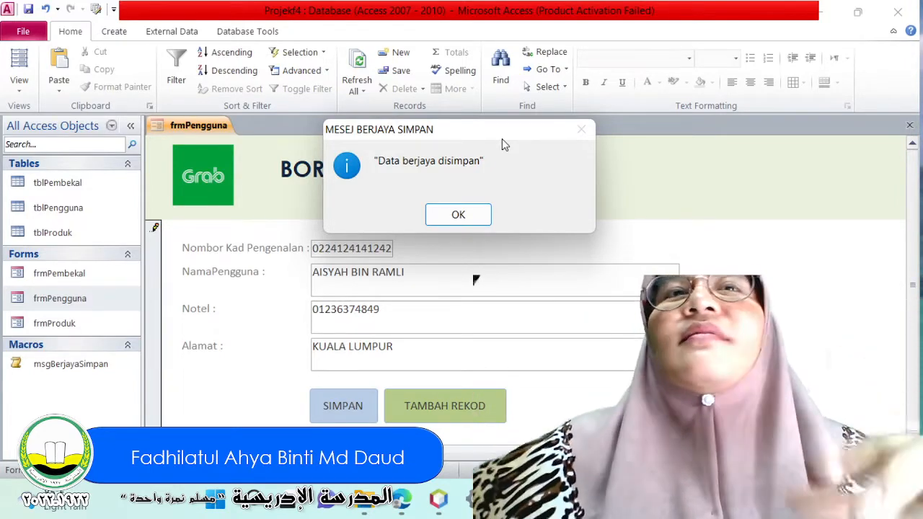
{"action": "left_click", "coordinate": [458, 214]}
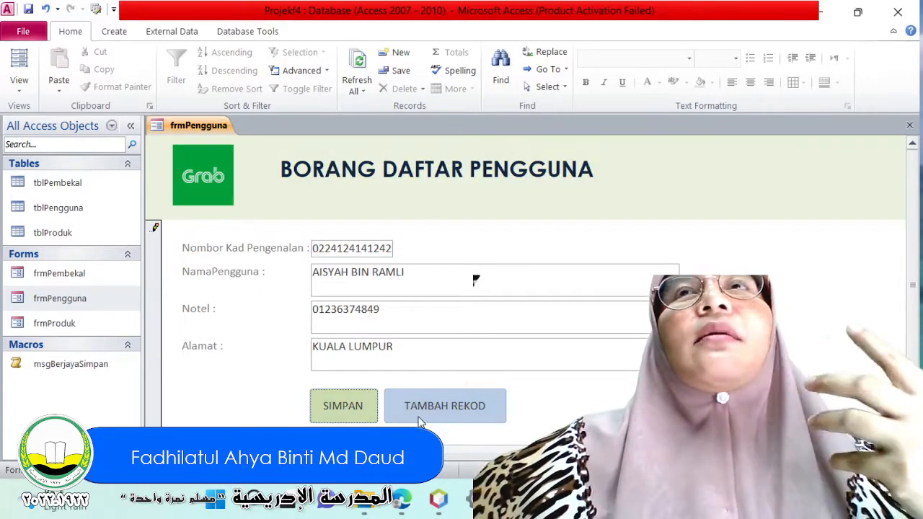